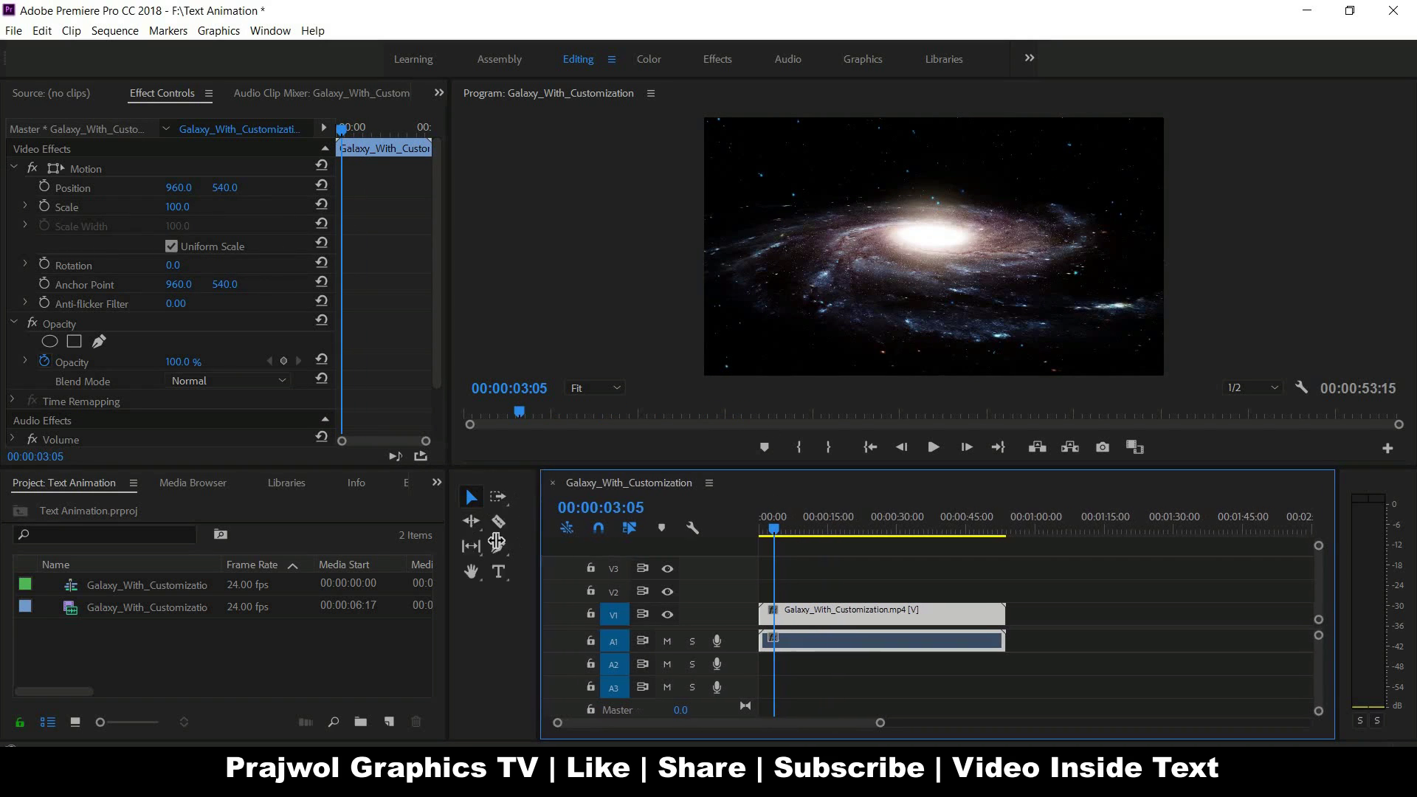
Widen the Timeline and add a New Text Layer title over the galaxy footage.
left_click_drag(543, 552, 496, 552)
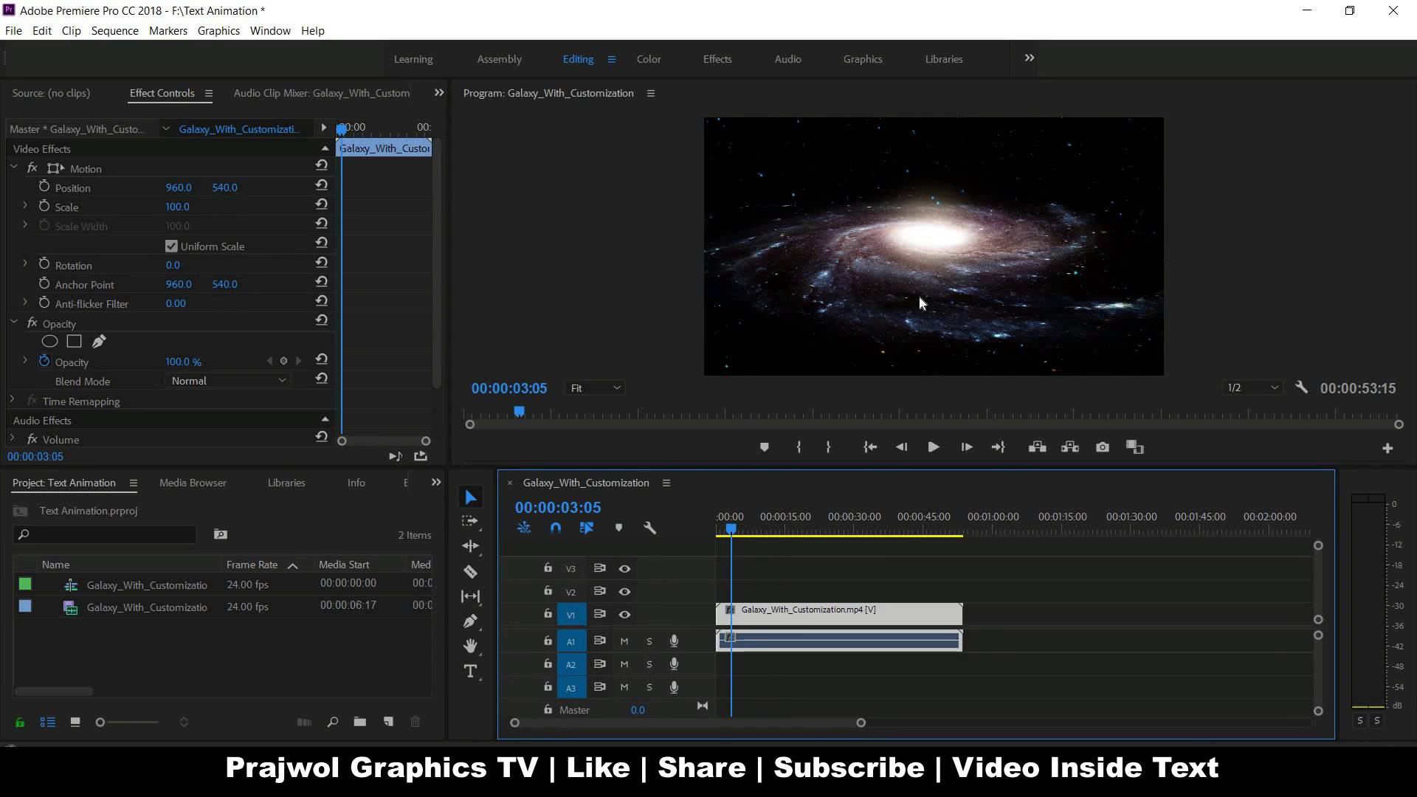
key("ctrl+t")
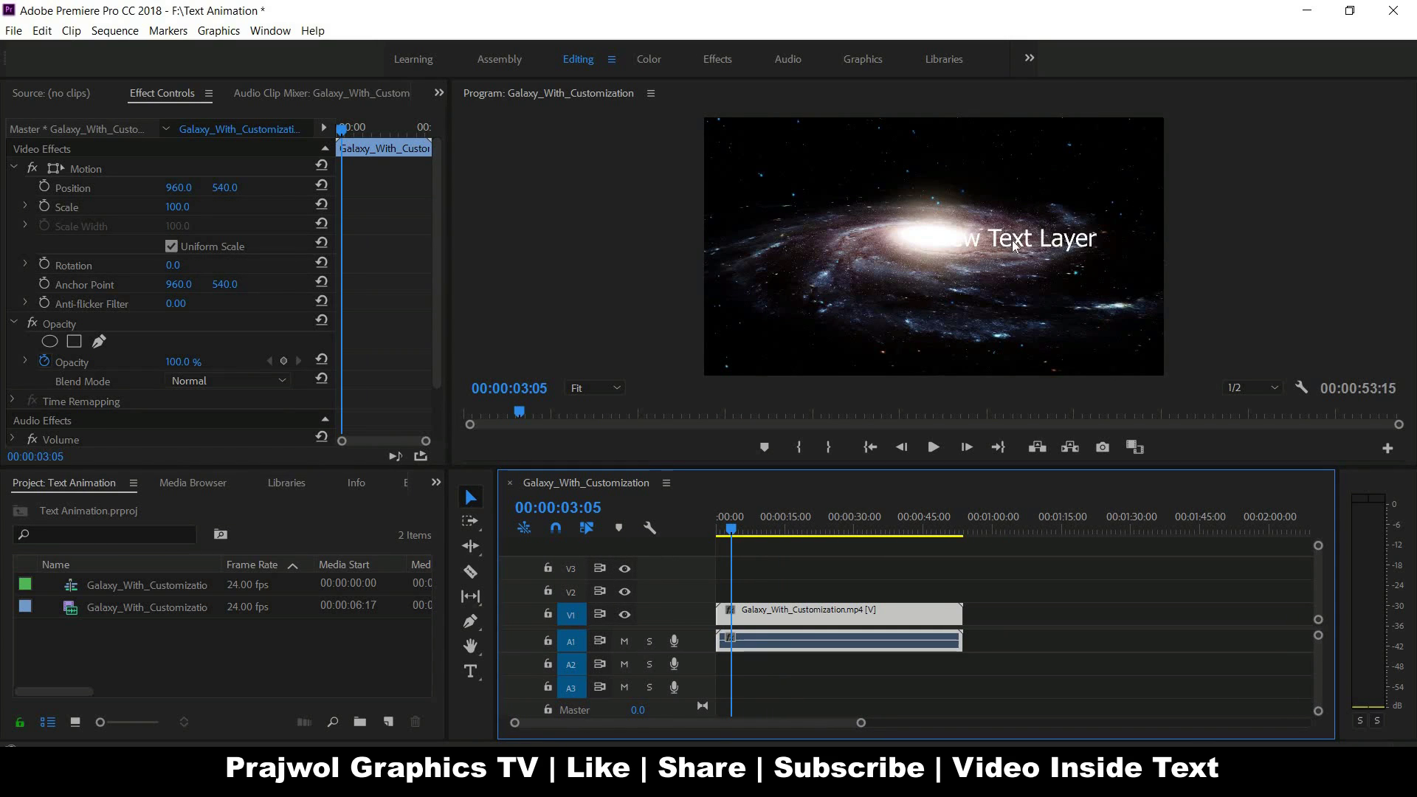
Replace the 'New Text Layer' placeholder with the channel's @-handle title text.
double_click(1027, 252)
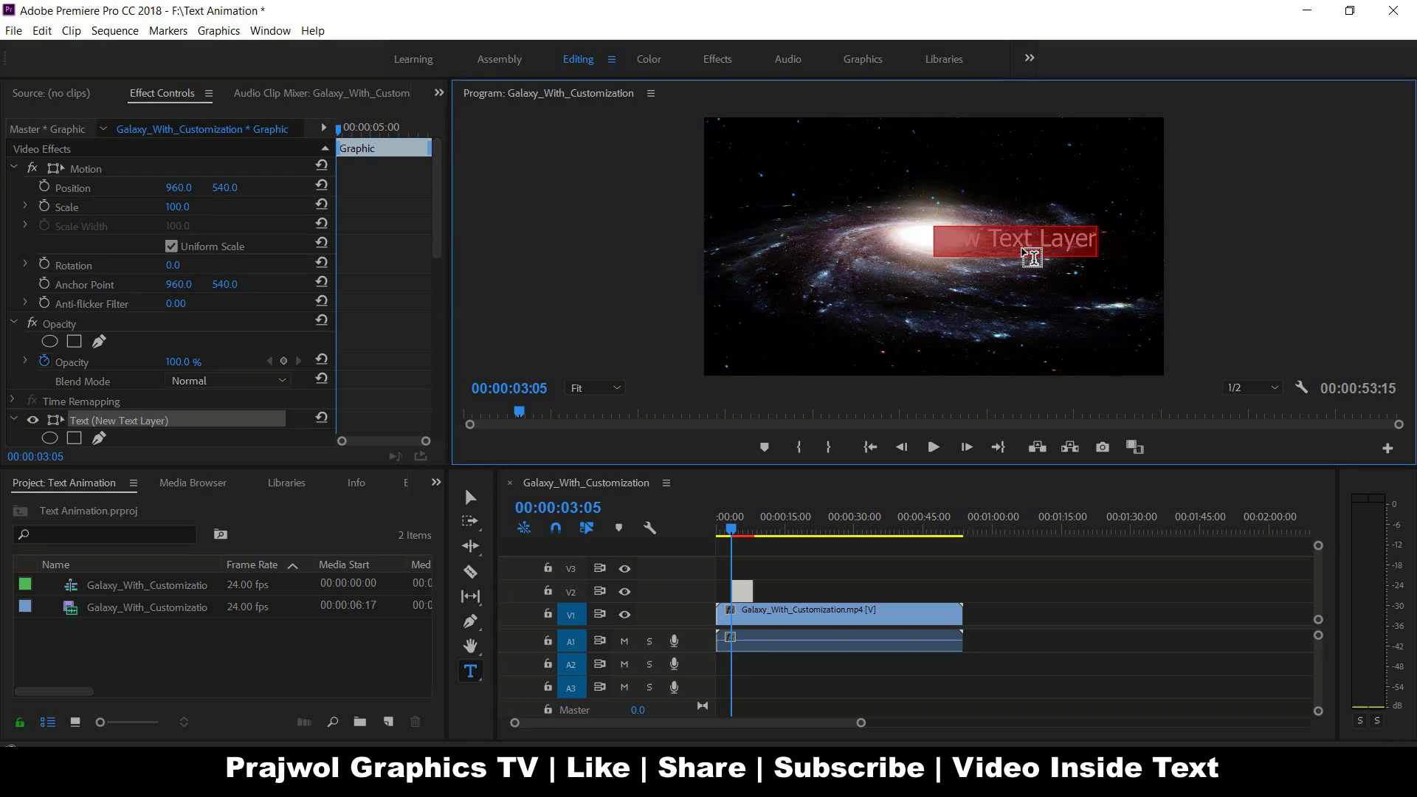
key("BackSpace")
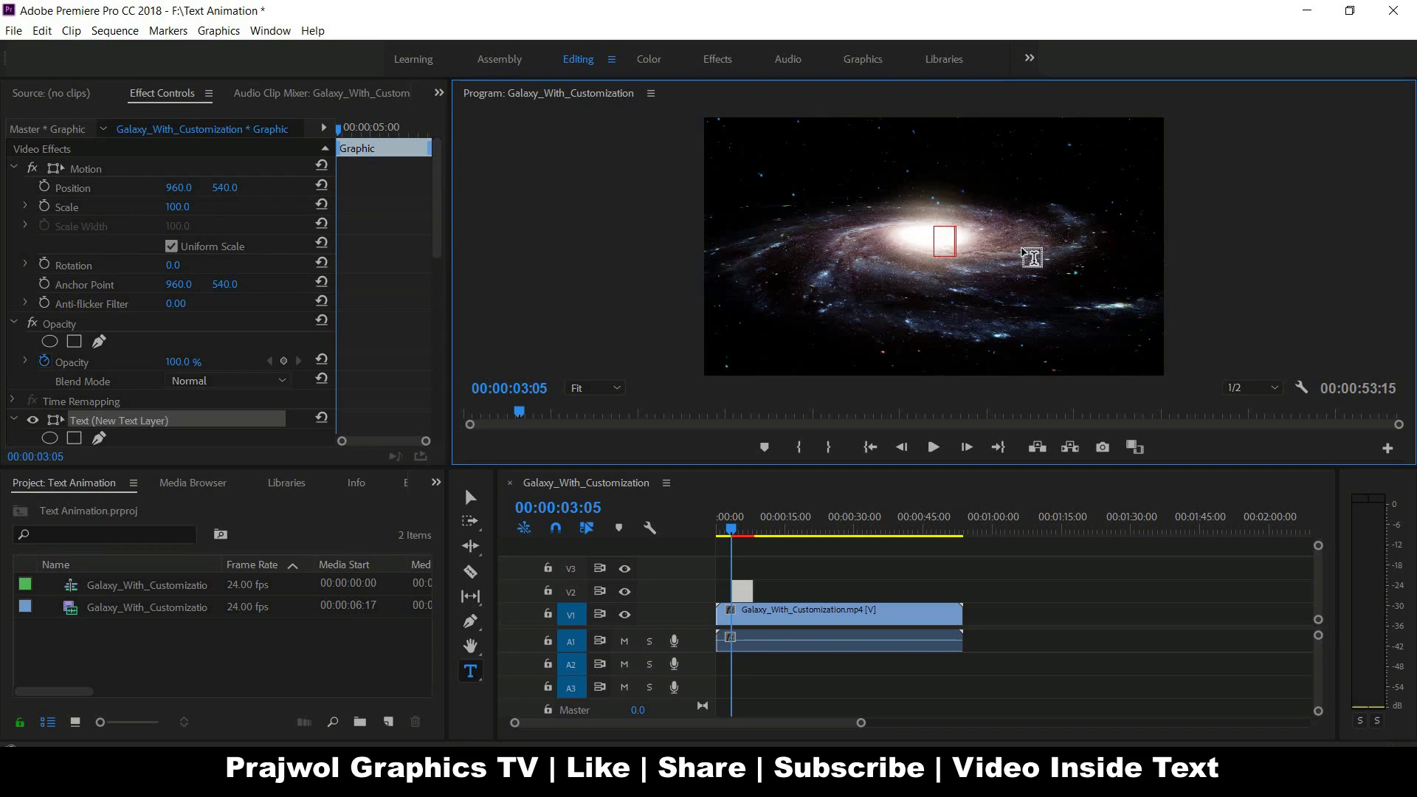
type("G")
type("Pra")
type("jwol")
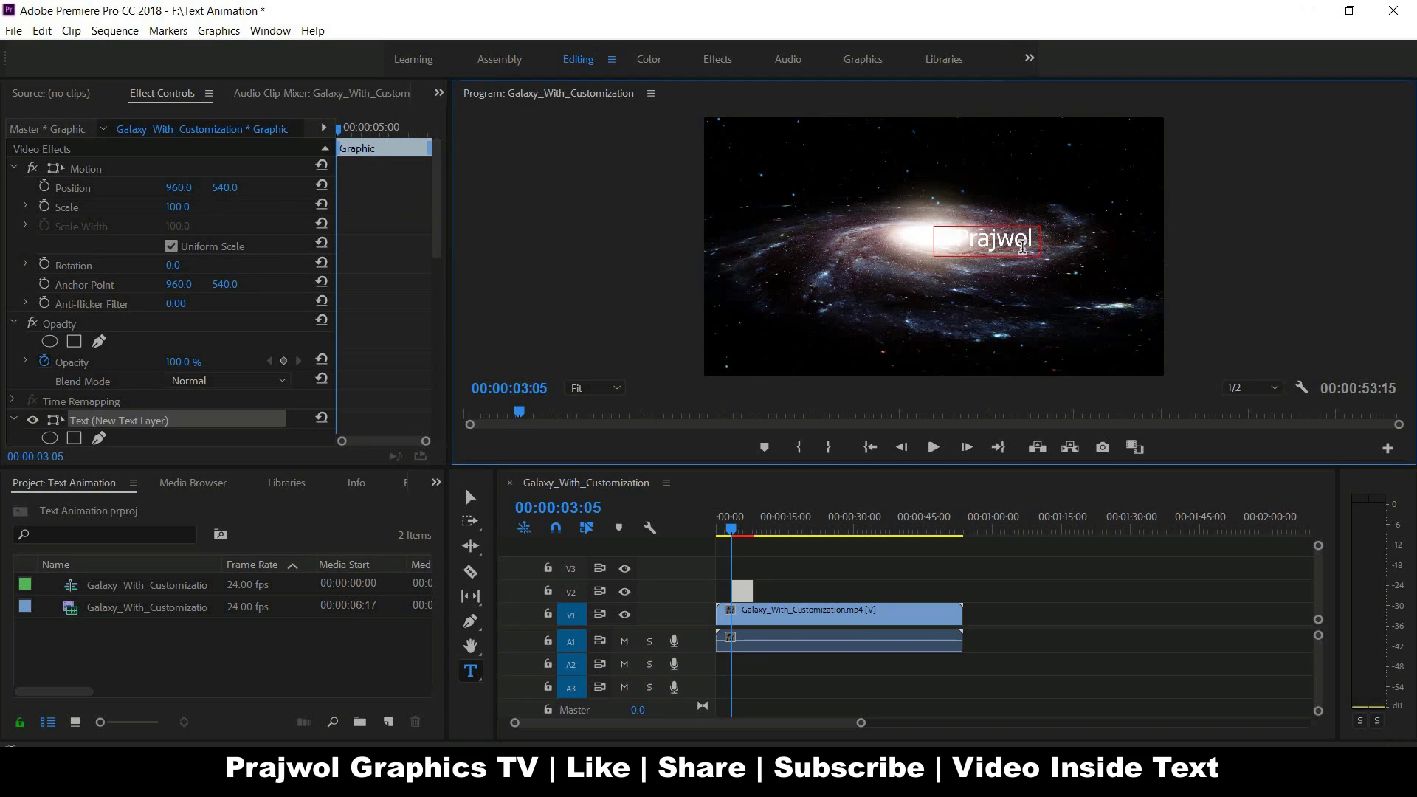
type(" Graphic")
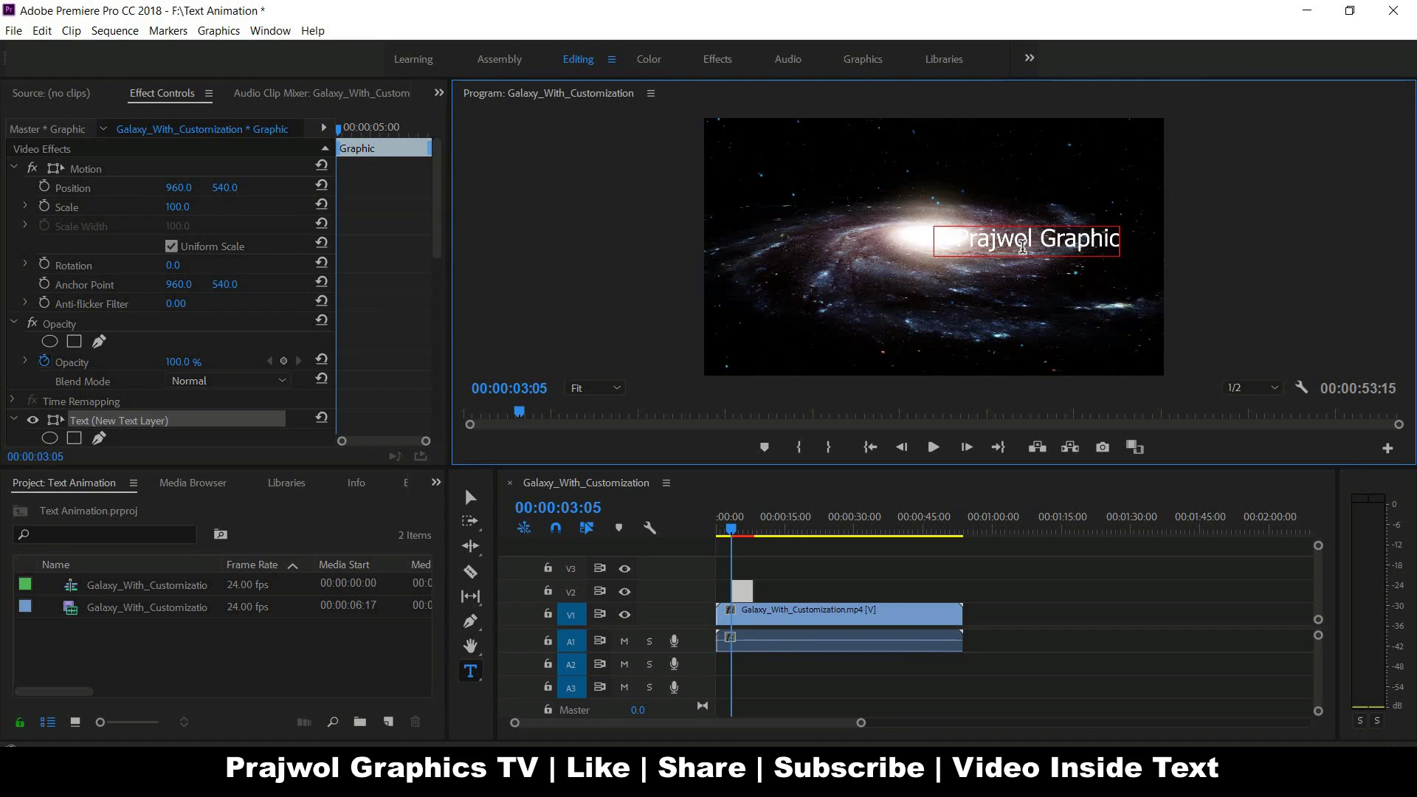
type("s TV")
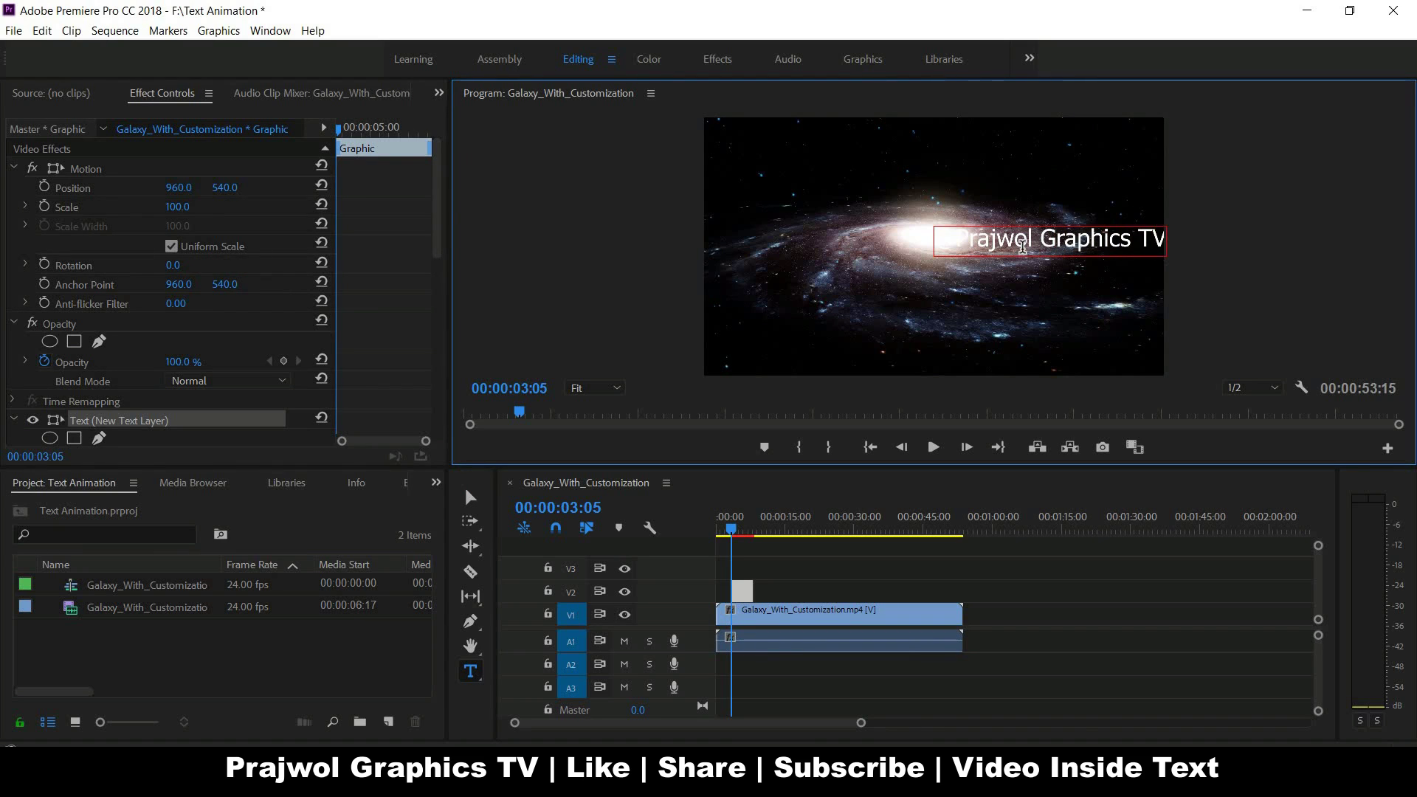
Move the title toward the centre of the galaxy frame.
key("ctrl+a")
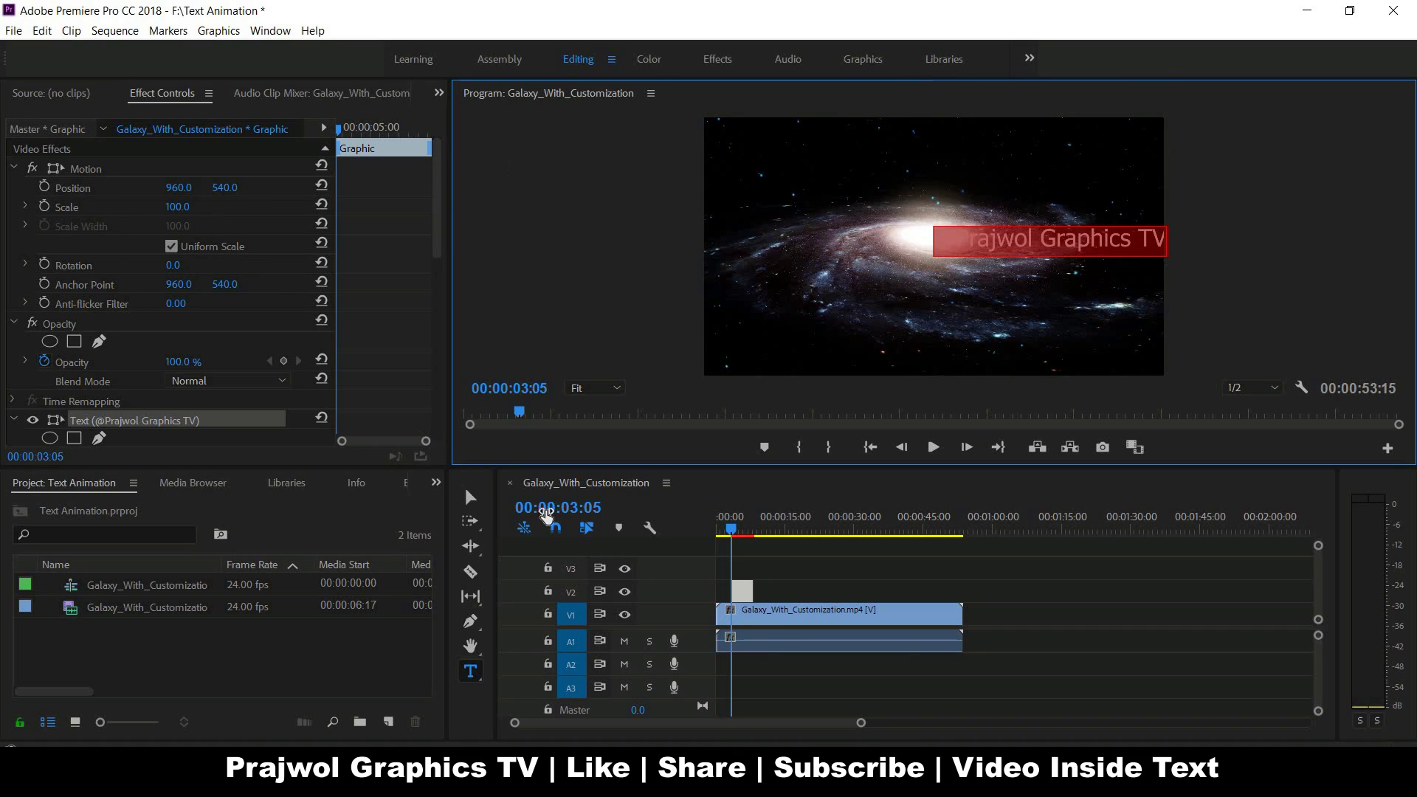
left_click(470, 496)
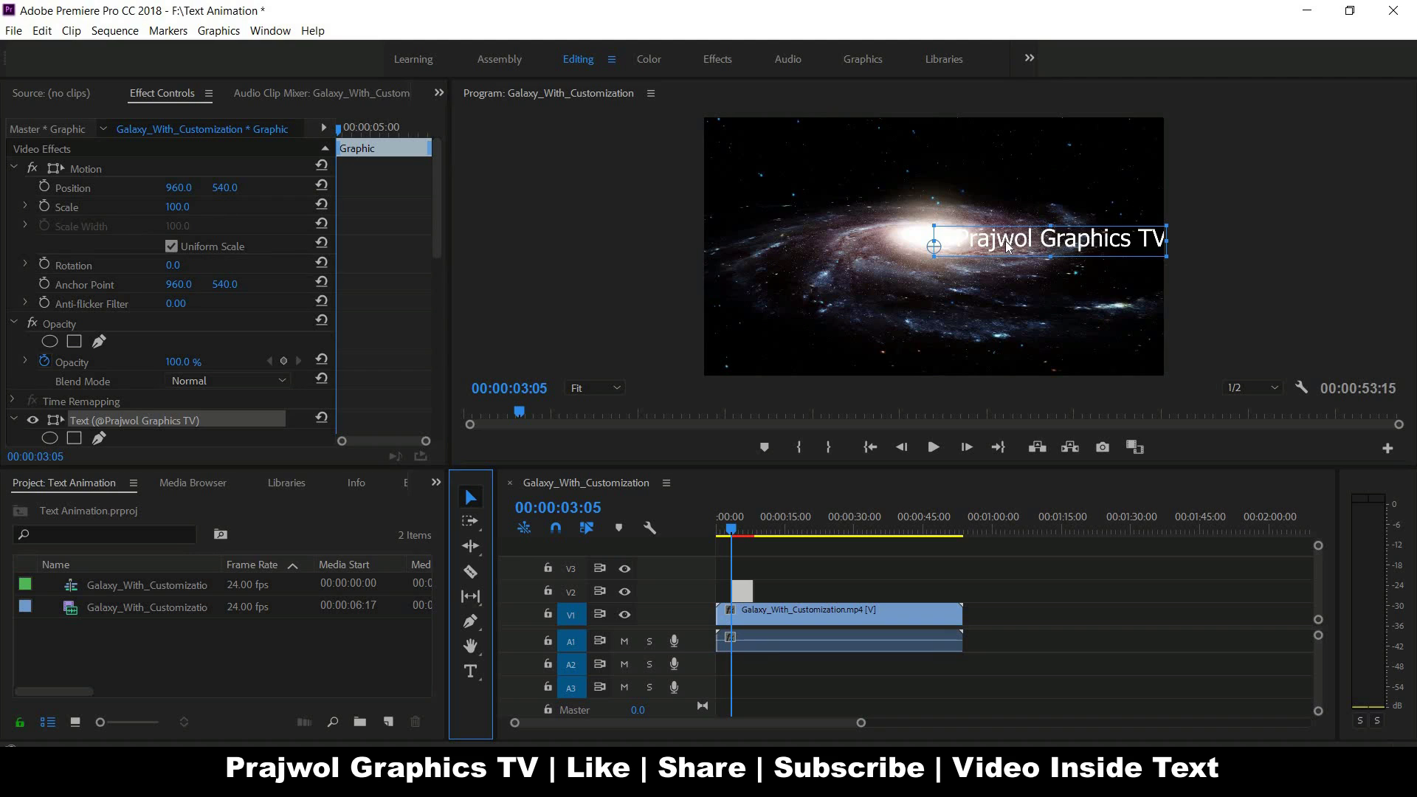
mouse_move(1011, 243)
left_mouse_down()
mouse_move(904, 238)
mouse_move(899, 252)
left_mouse_up()
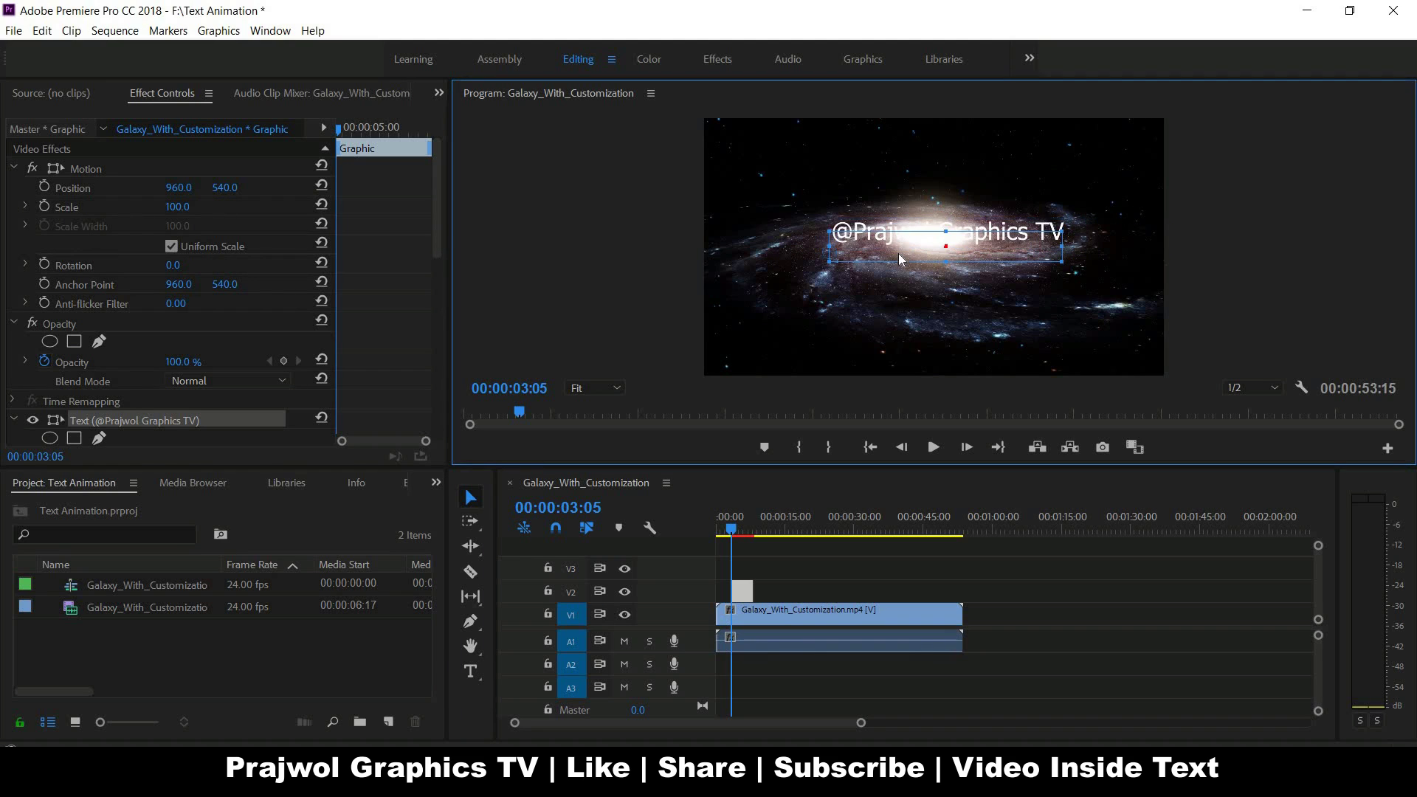
double_click(907, 244)
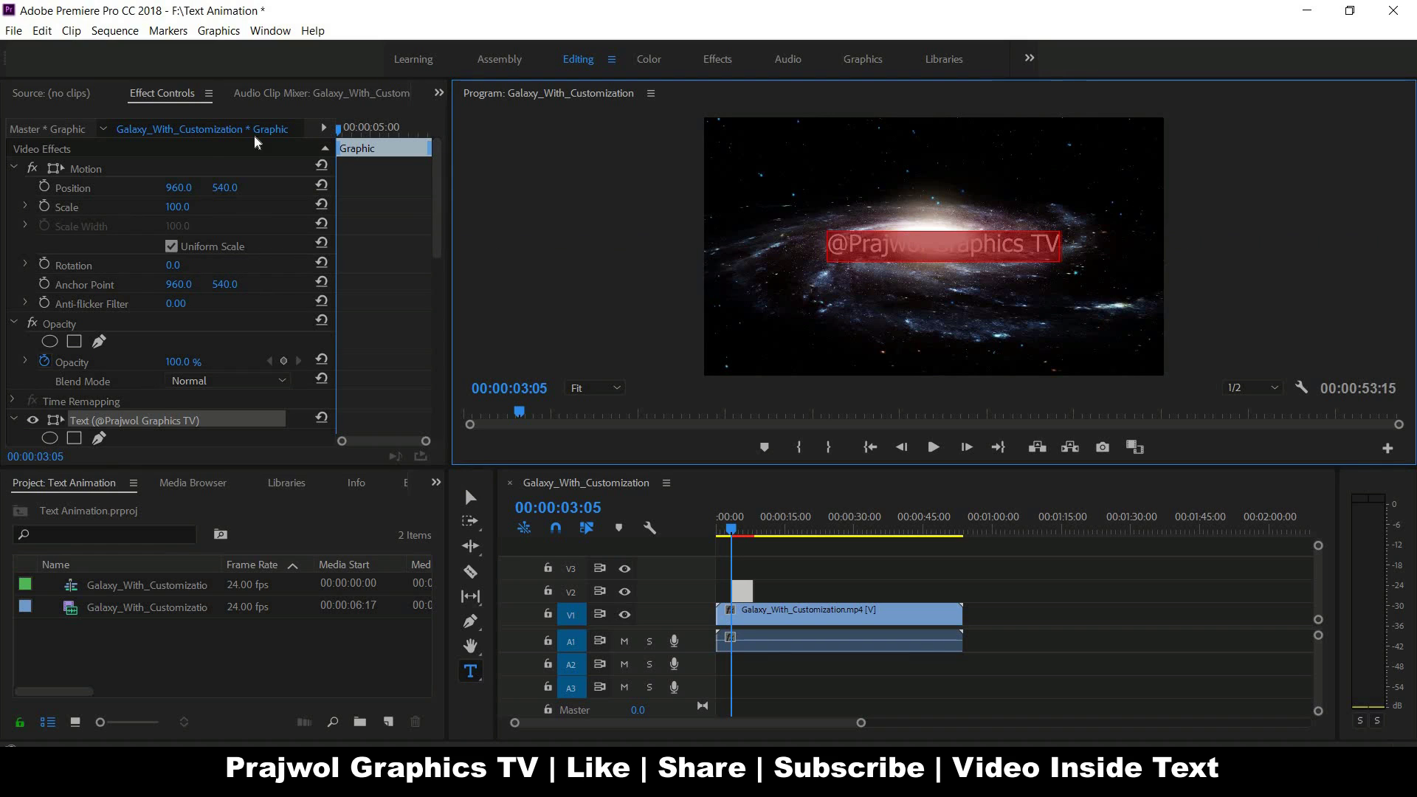
Set the title font to Impact and raise its font size to about 149.
scroll(441, 314, "down", 10)
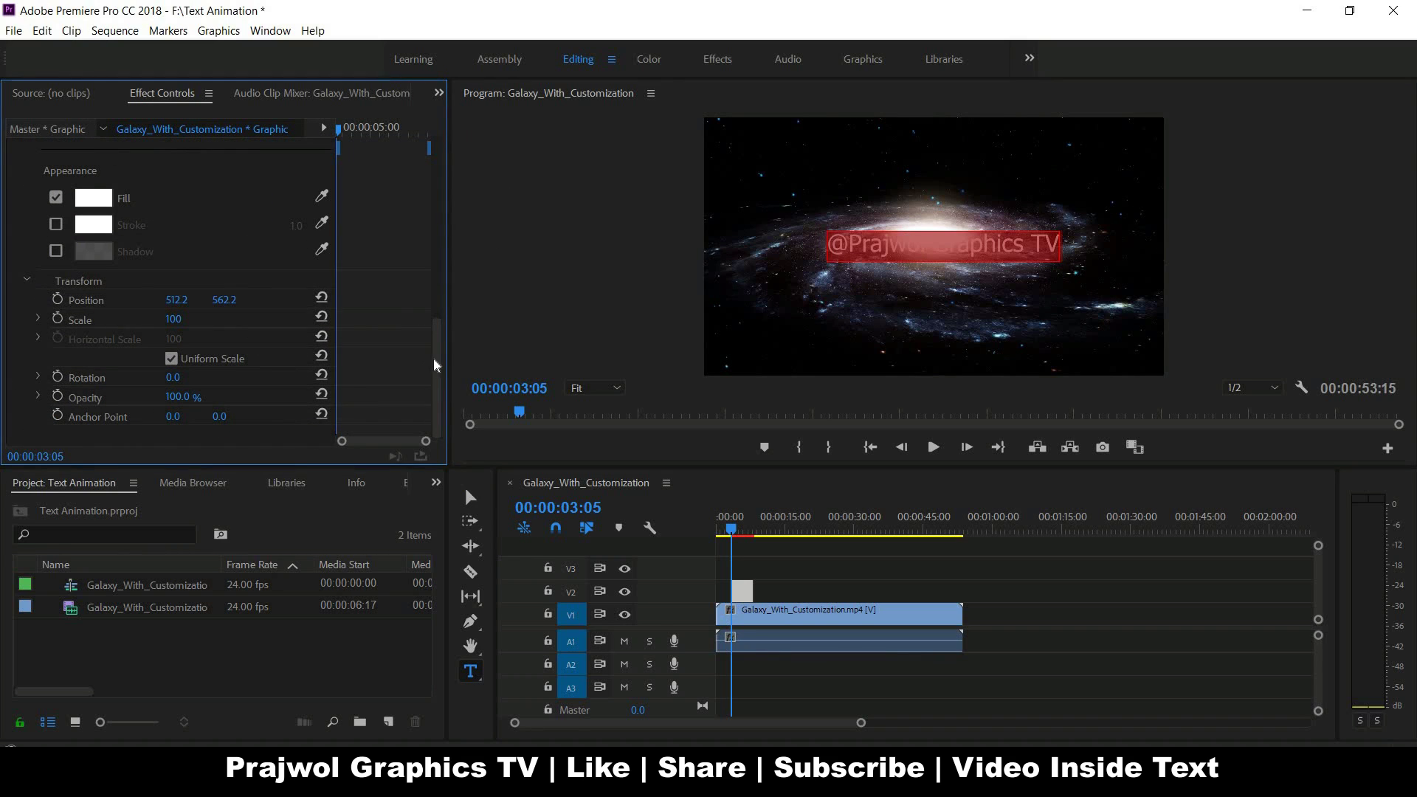
left_click_drag(439, 364, 440, 275)
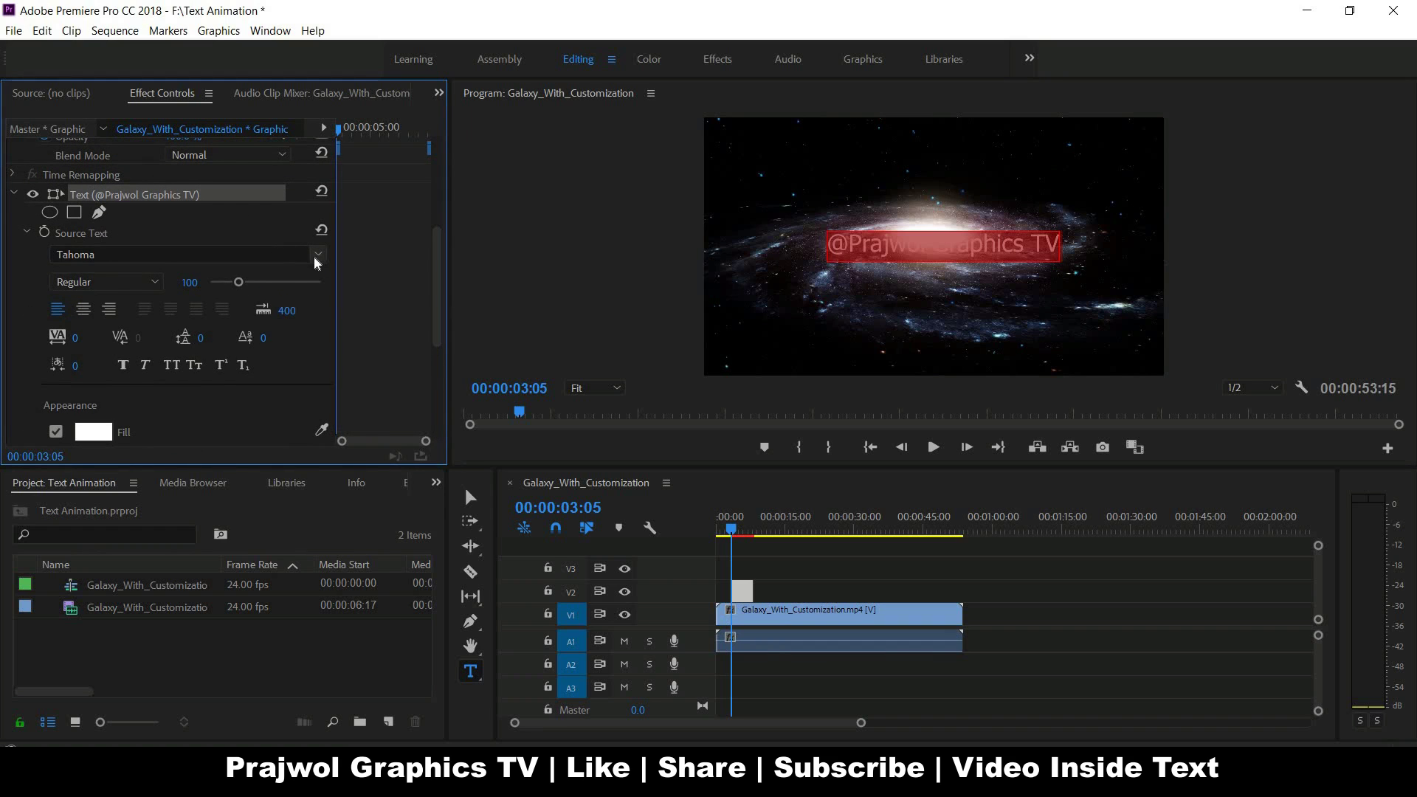
left_click(317, 252)
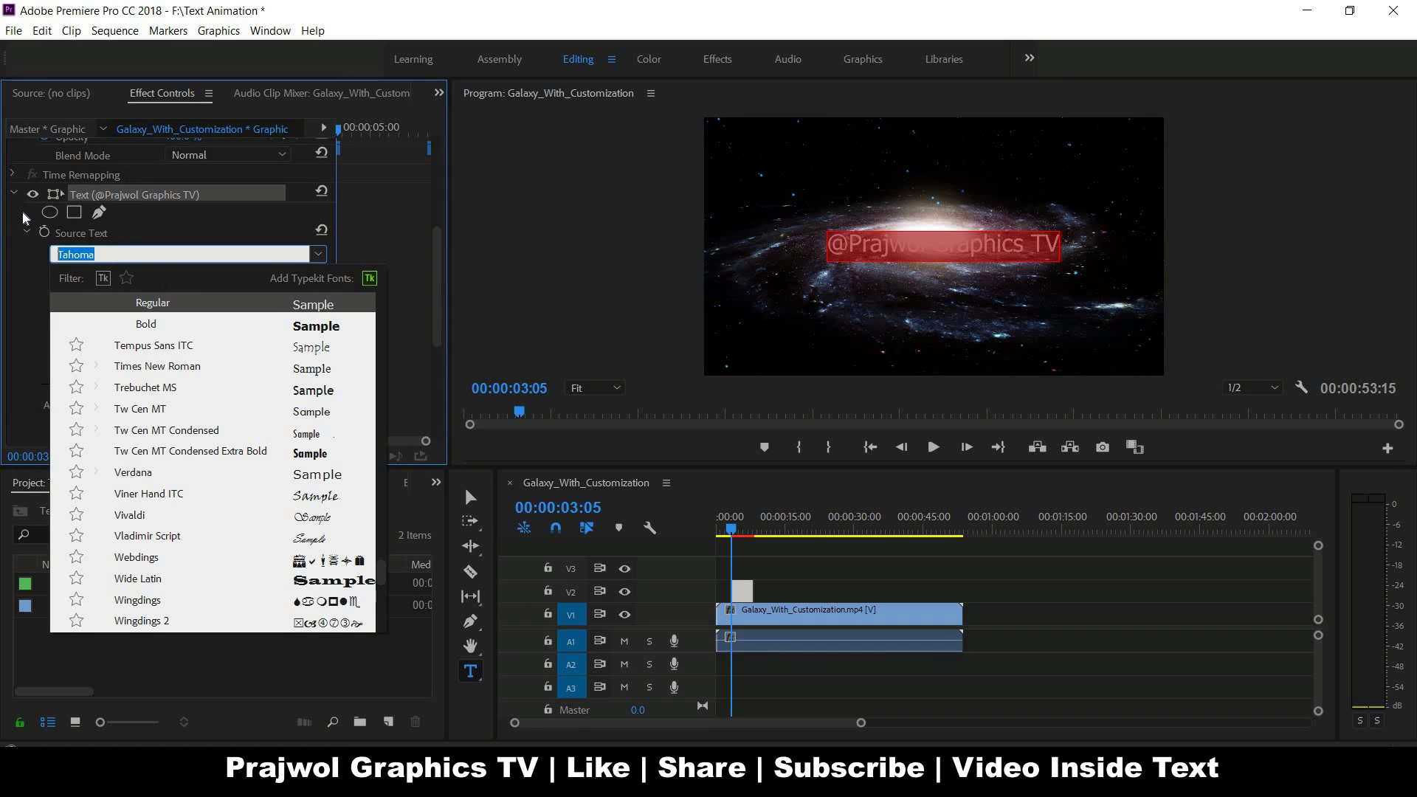
type("im")
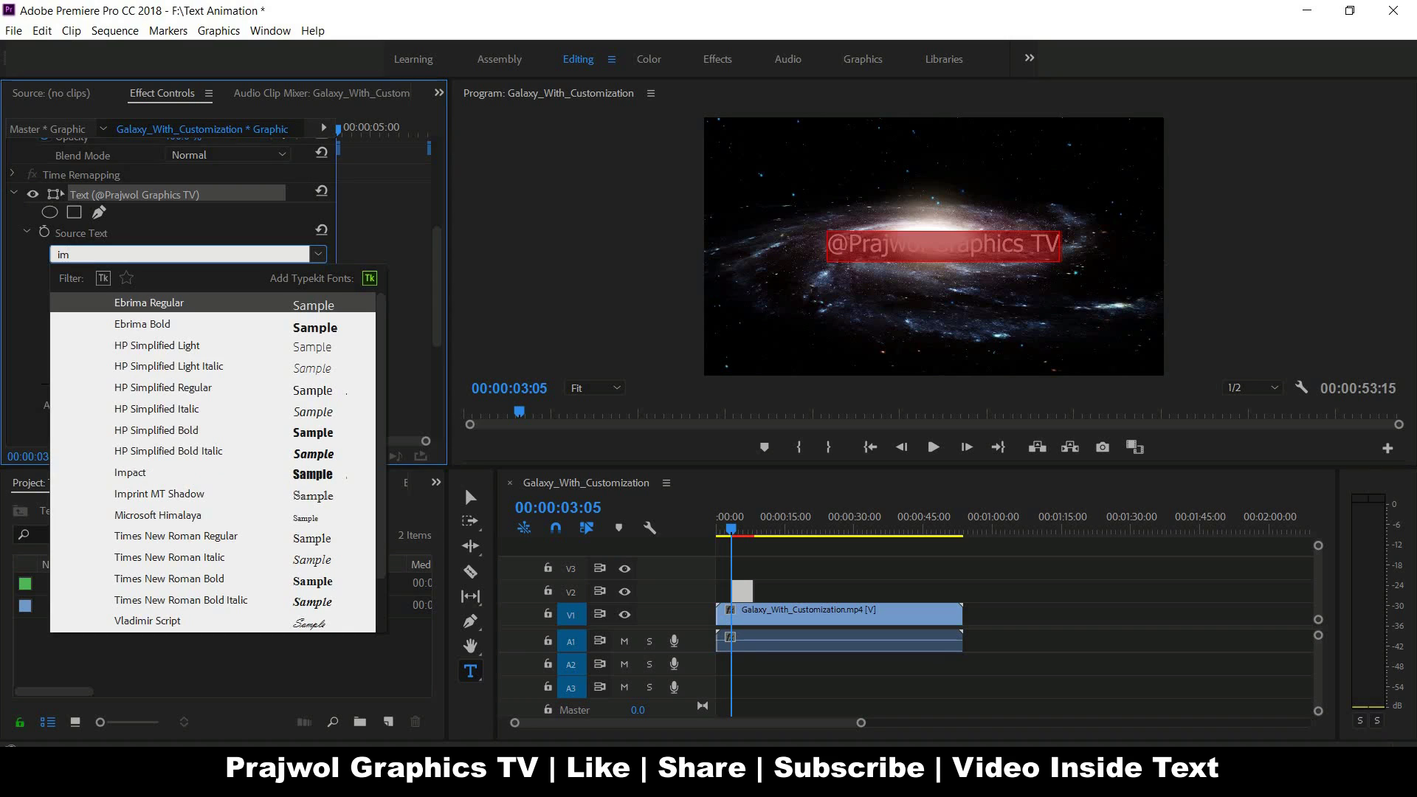
type("pact")
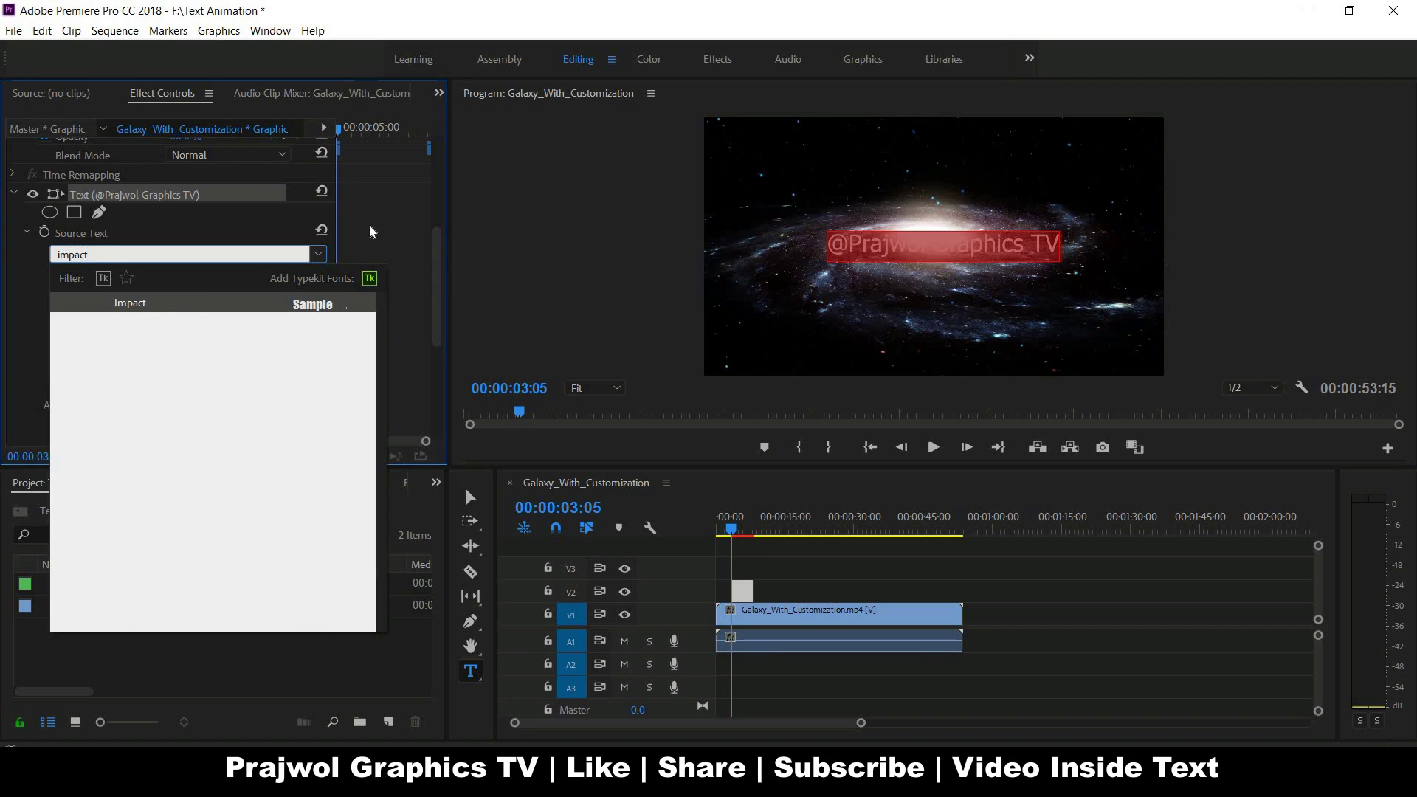
left_click(299, 305)
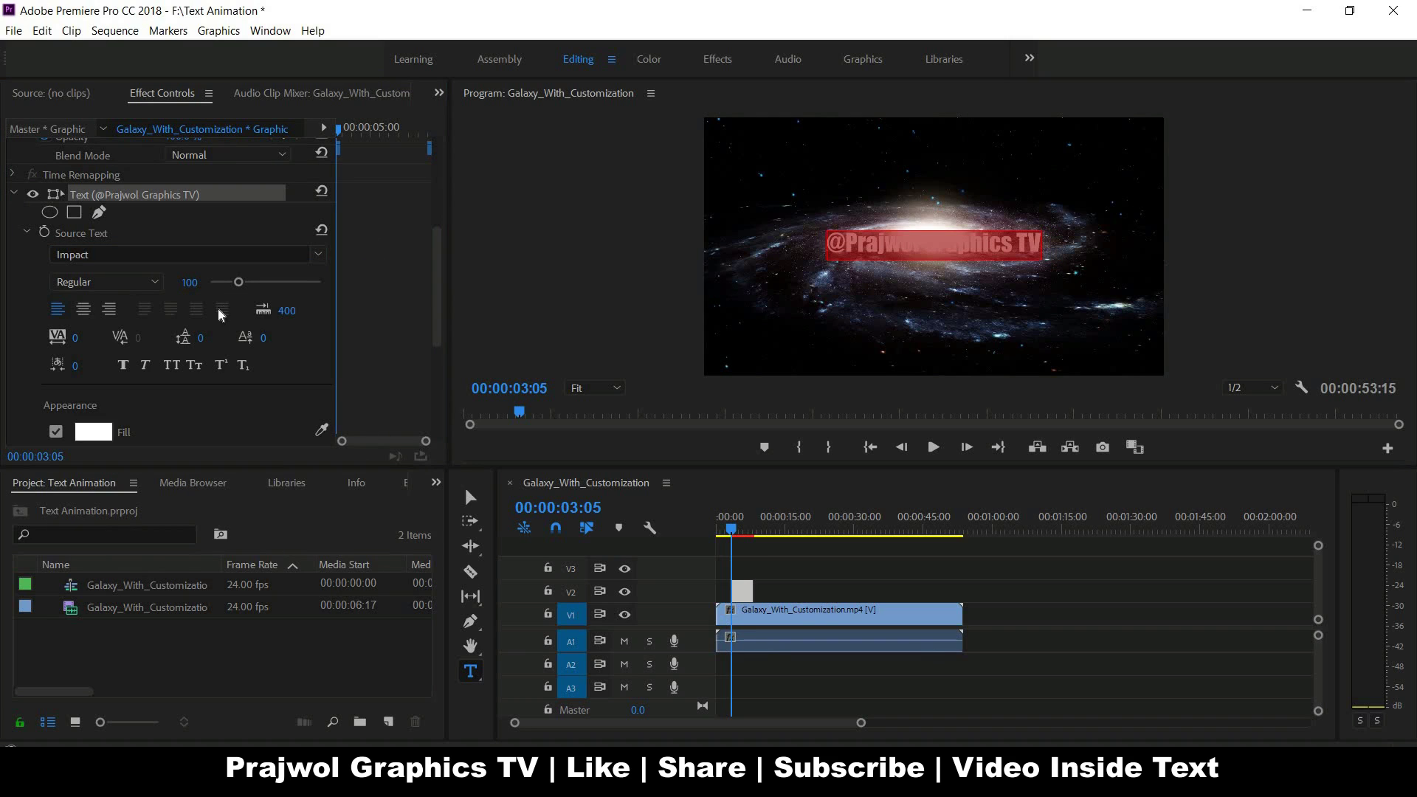
left_click_drag(239, 283, 253, 290)
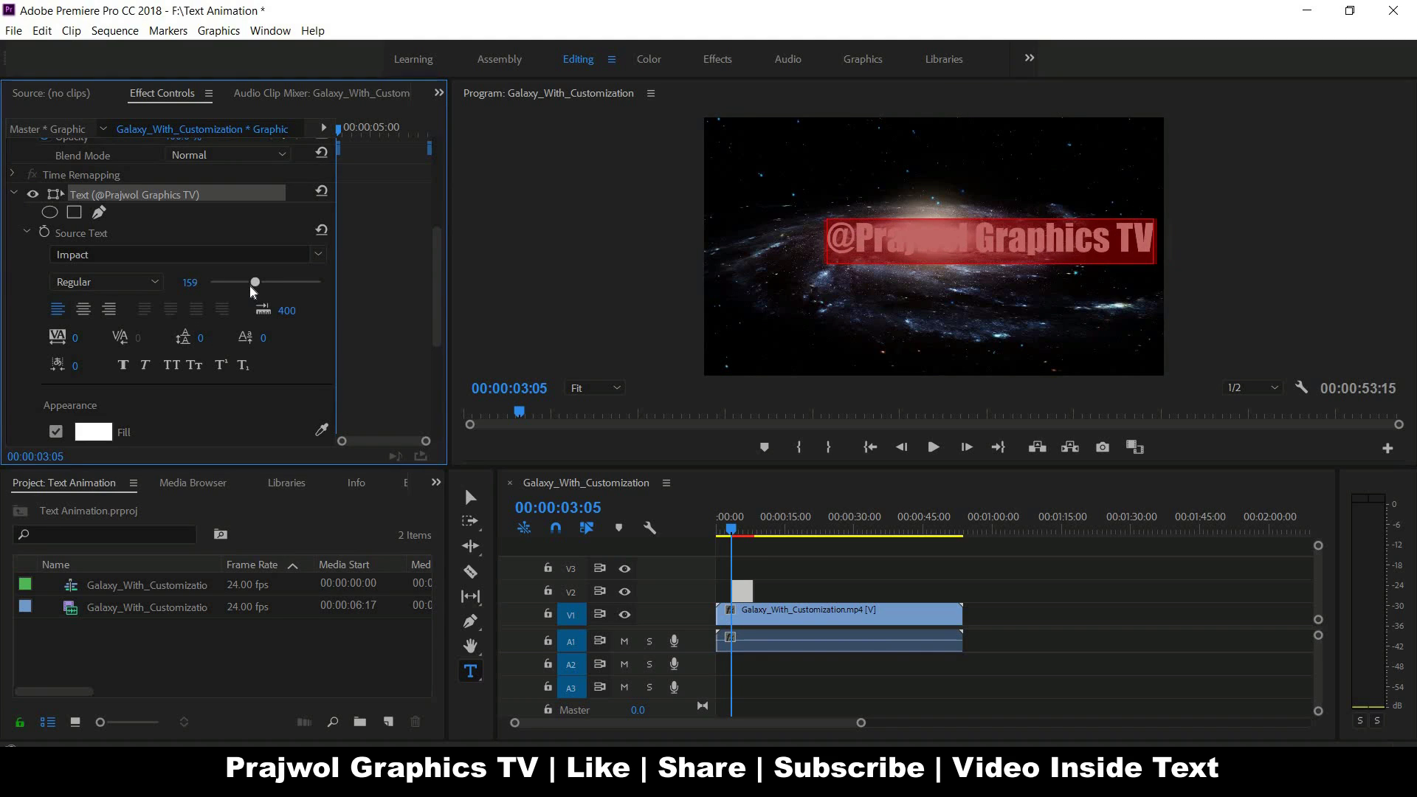
left_click_drag(436, 280, 436, 340)
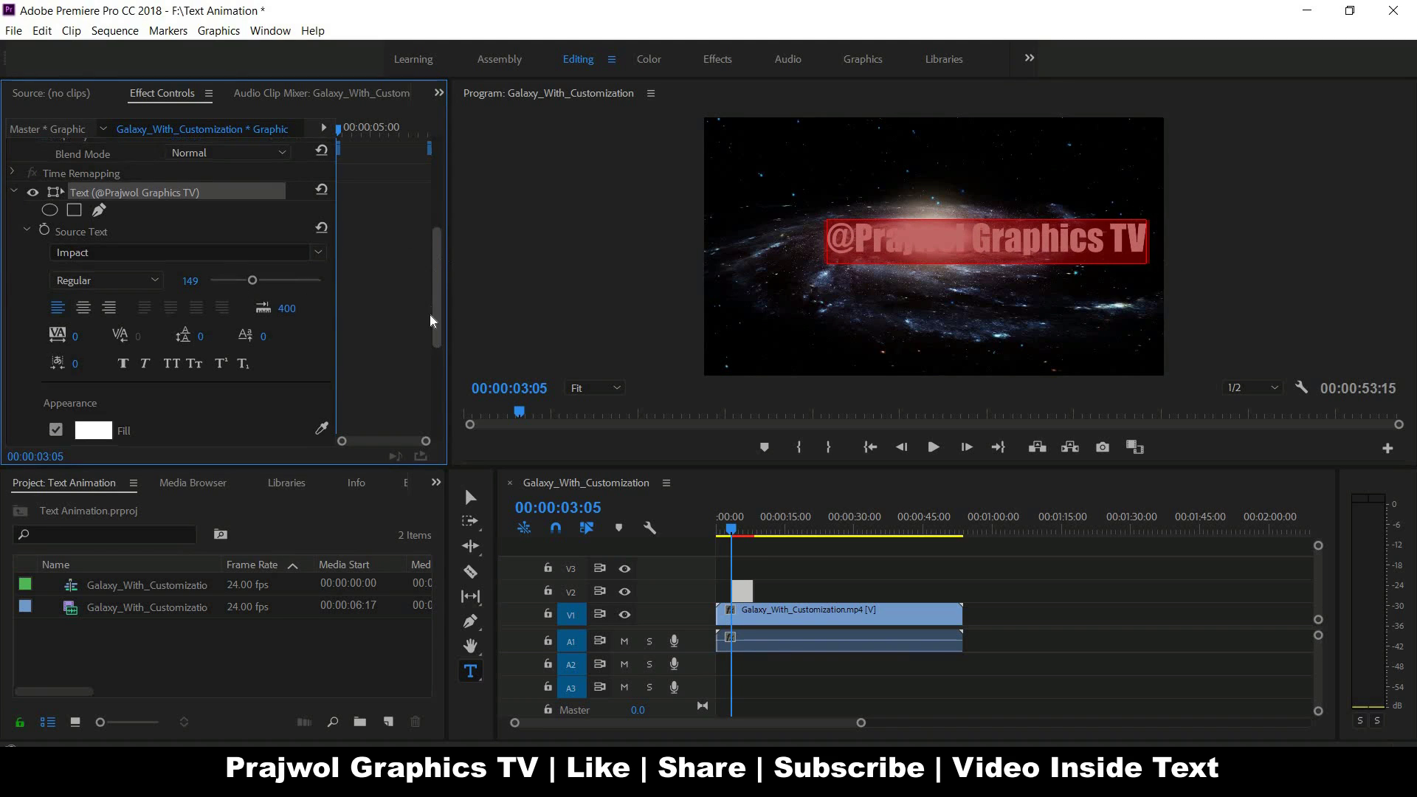
Enable a red (CB1717) stroke outline on the white Impact title.
left_click(55, 300)
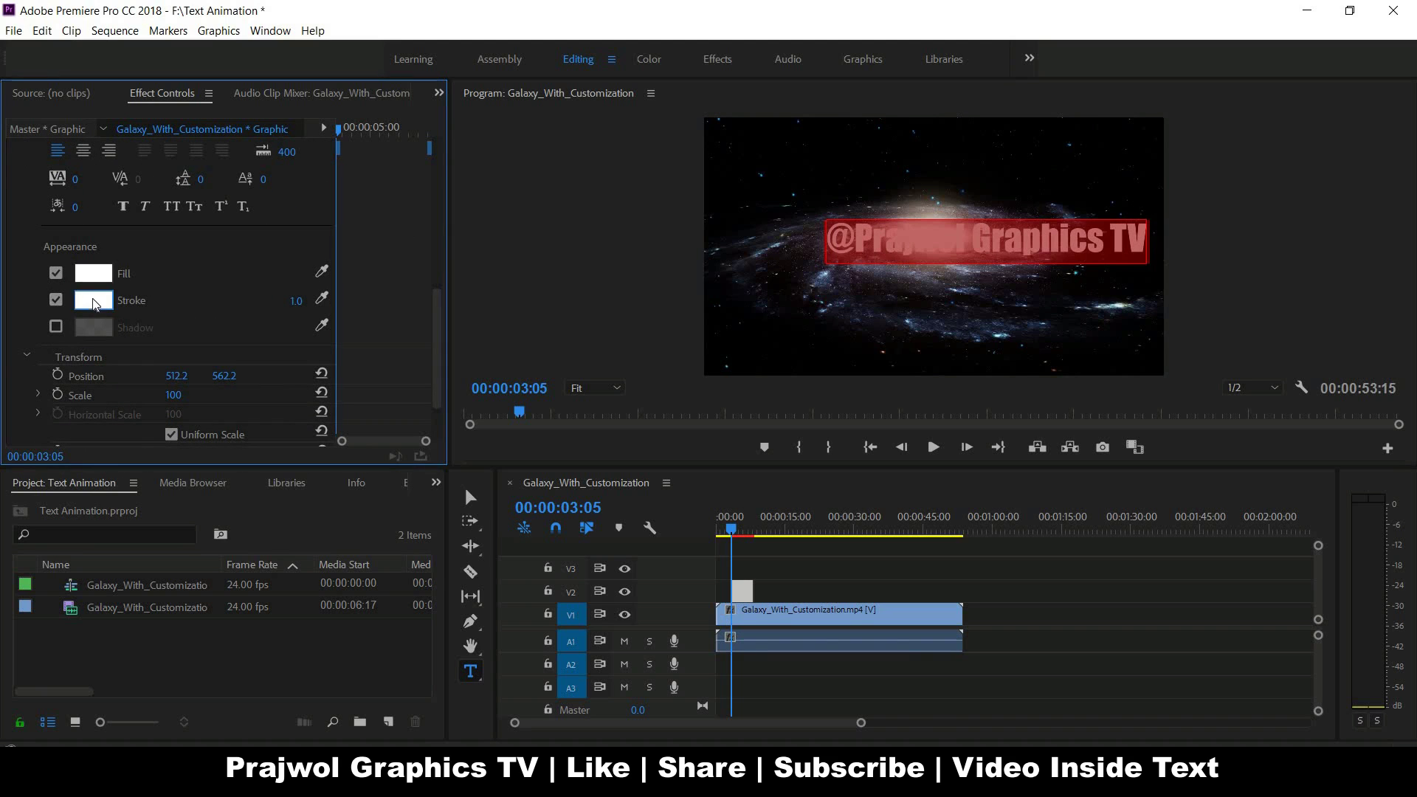
left_click(93, 302)
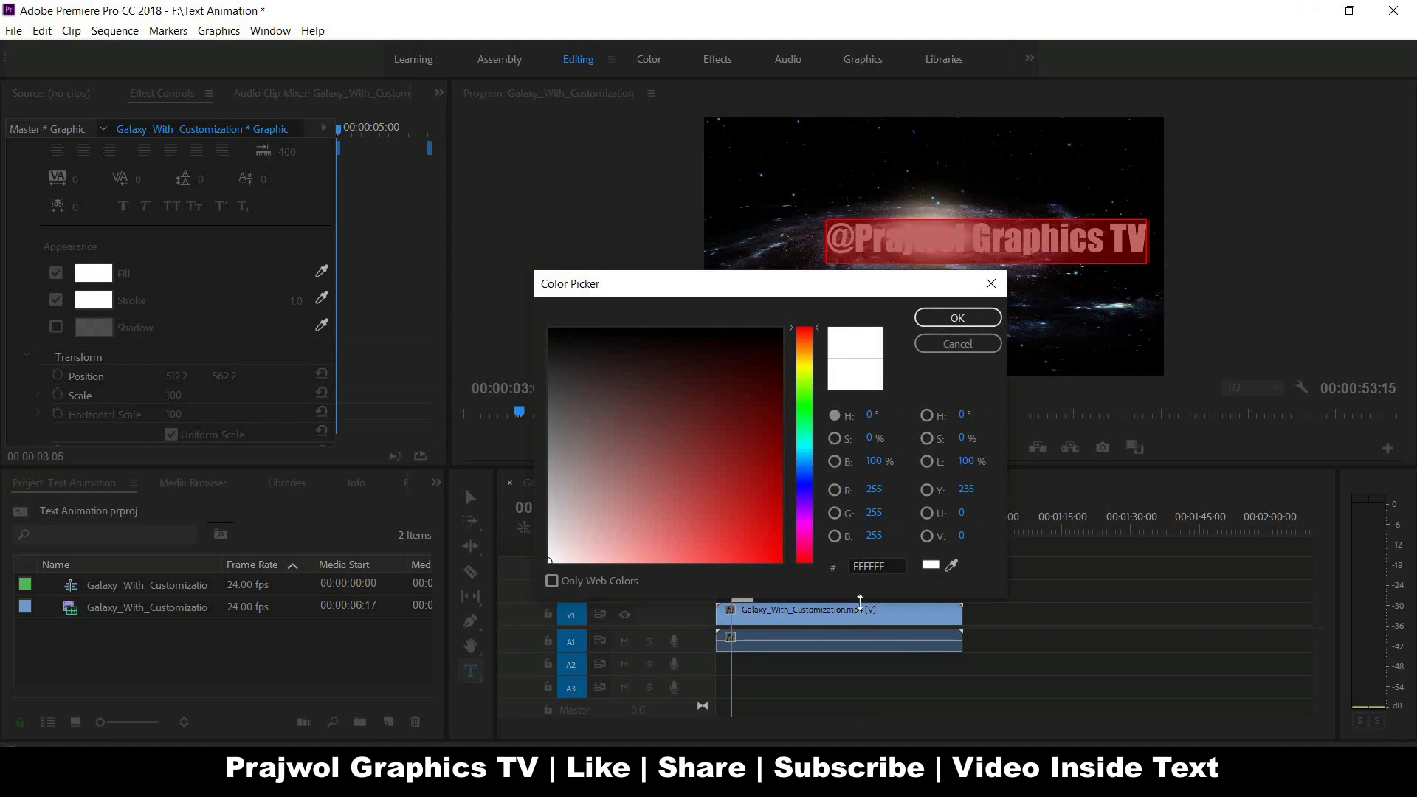
left_click(755, 514)
left_click(957, 317)
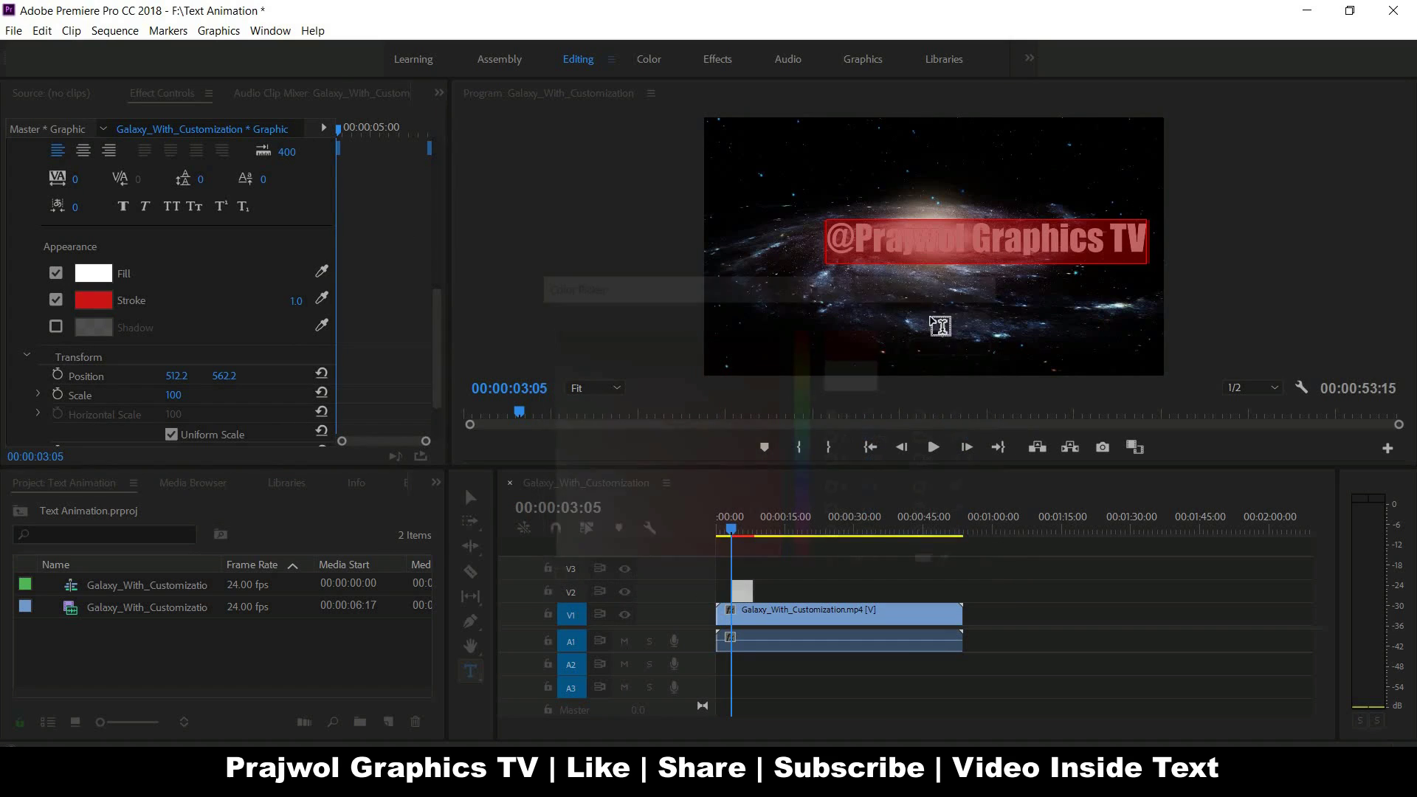
left_click(471, 497)
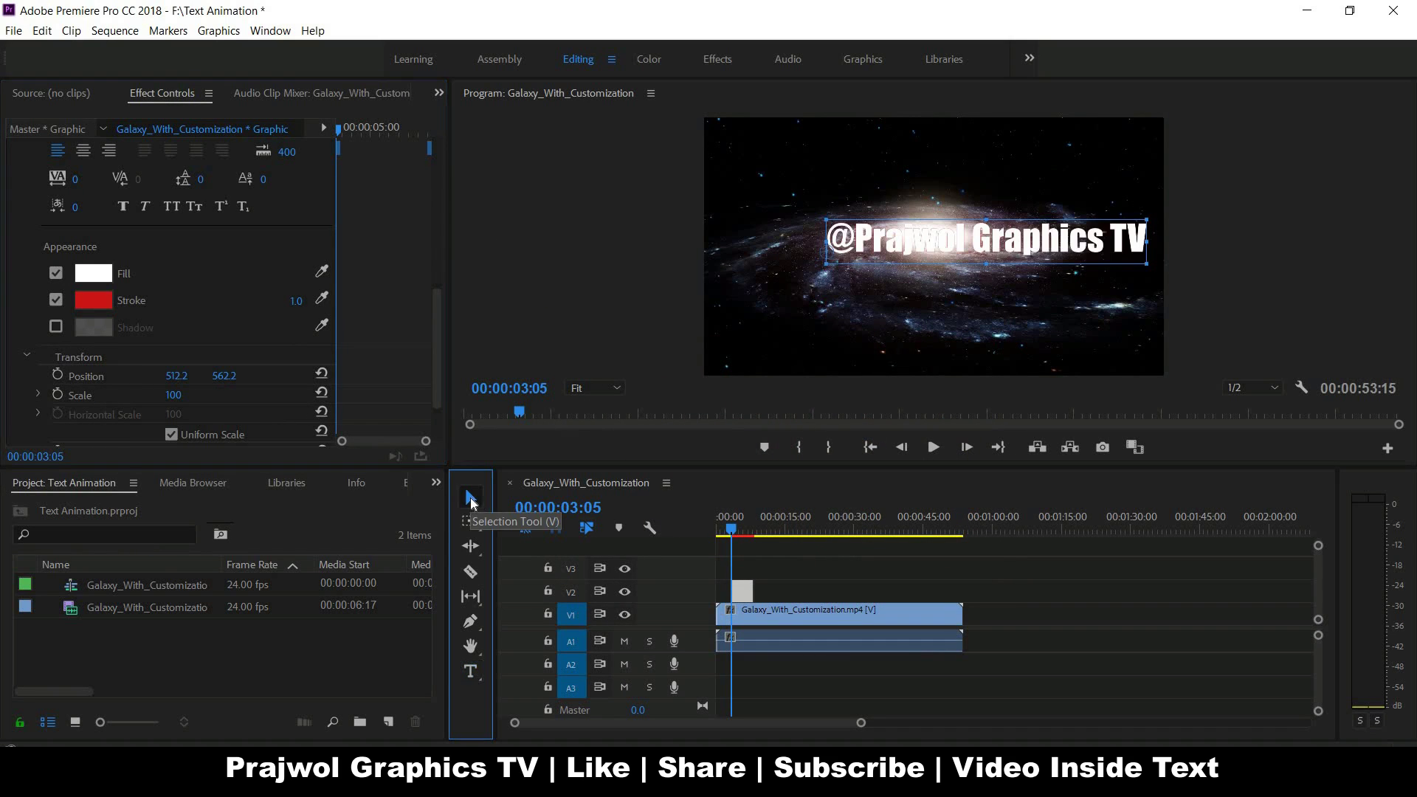
At 00:00:04:14, shift the title to Position X 703.0 and centre its anchor point.
left_click(740, 531)
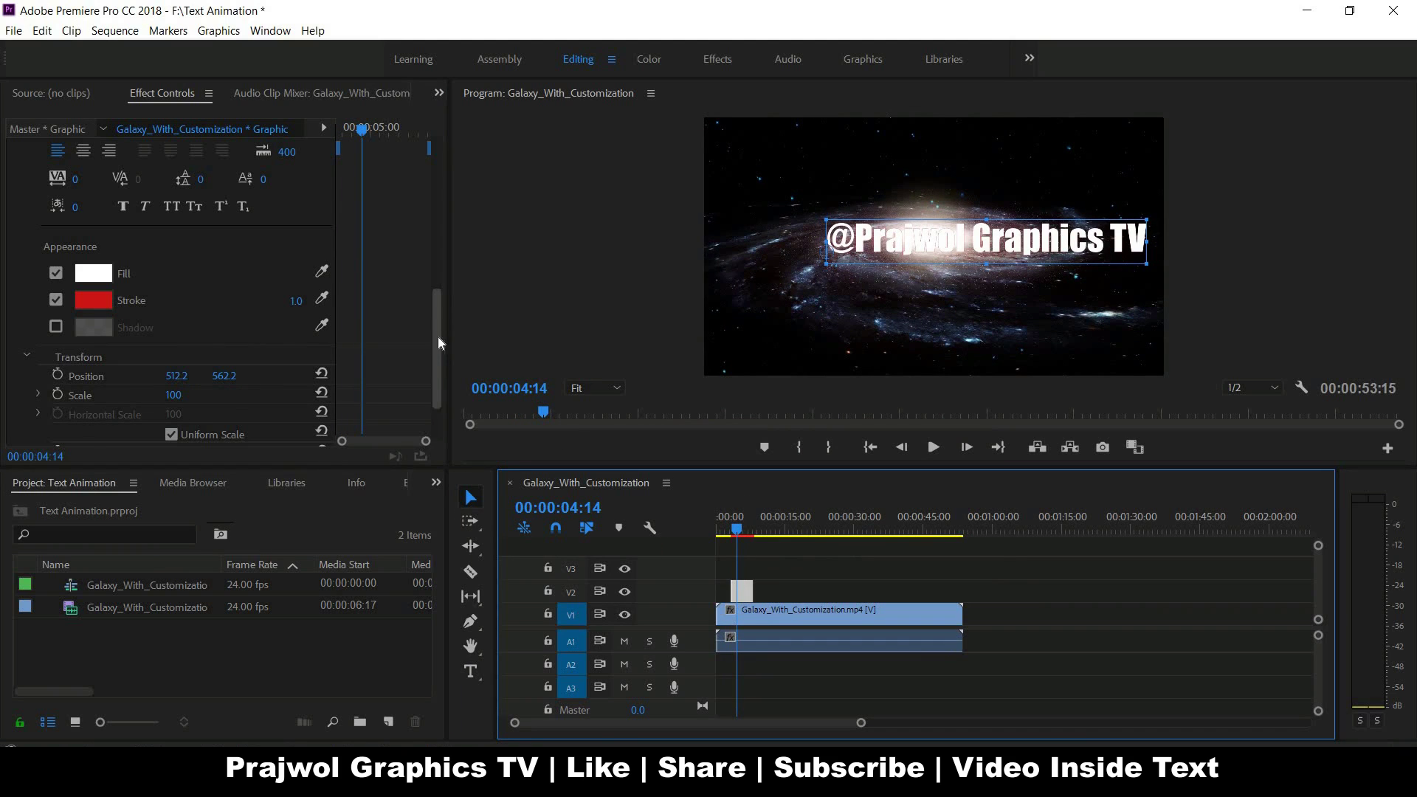
left_click_drag(437, 335, 449, 154)
left_click_drag(178, 191, 74, 192)
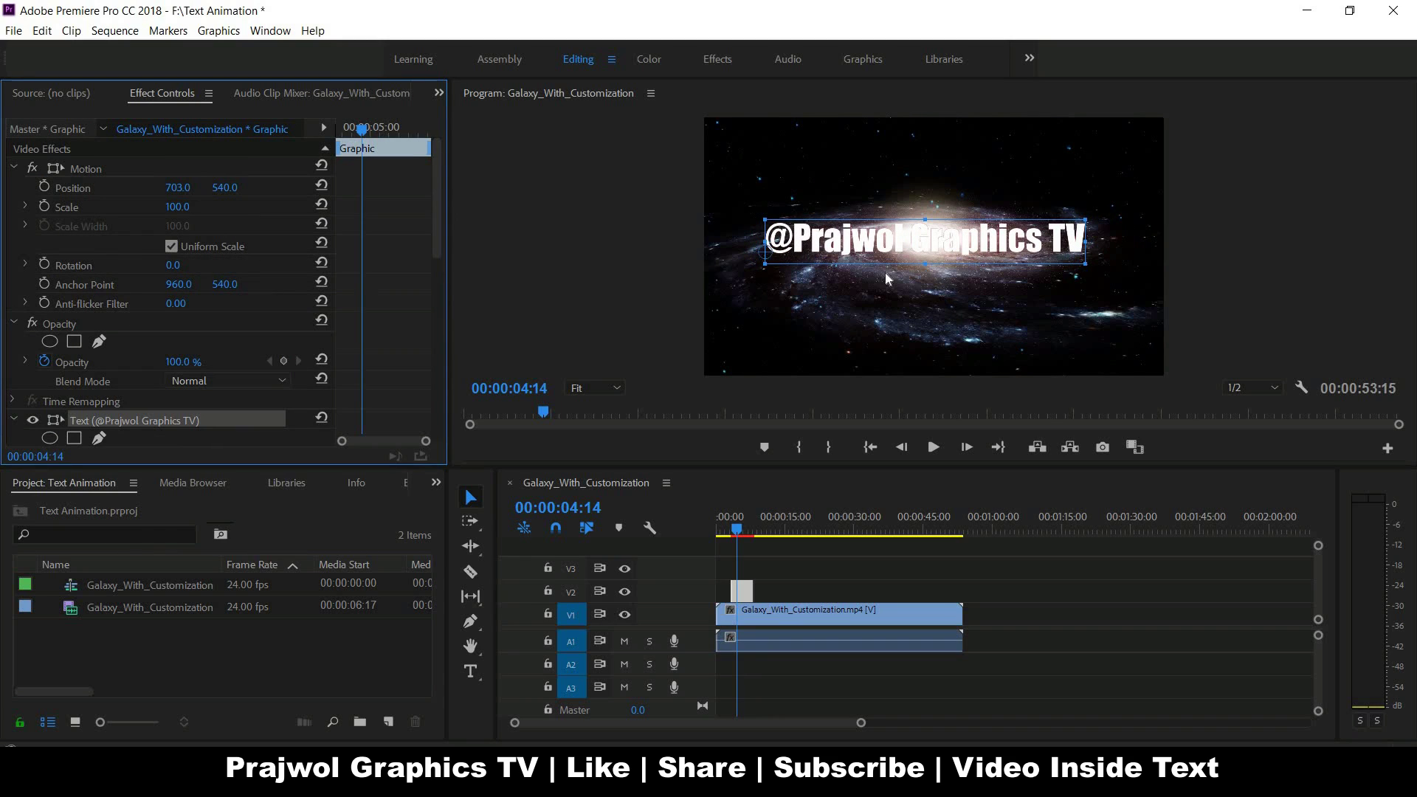
left_click(785, 256)
left_click_drag(785, 257, 928, 252)
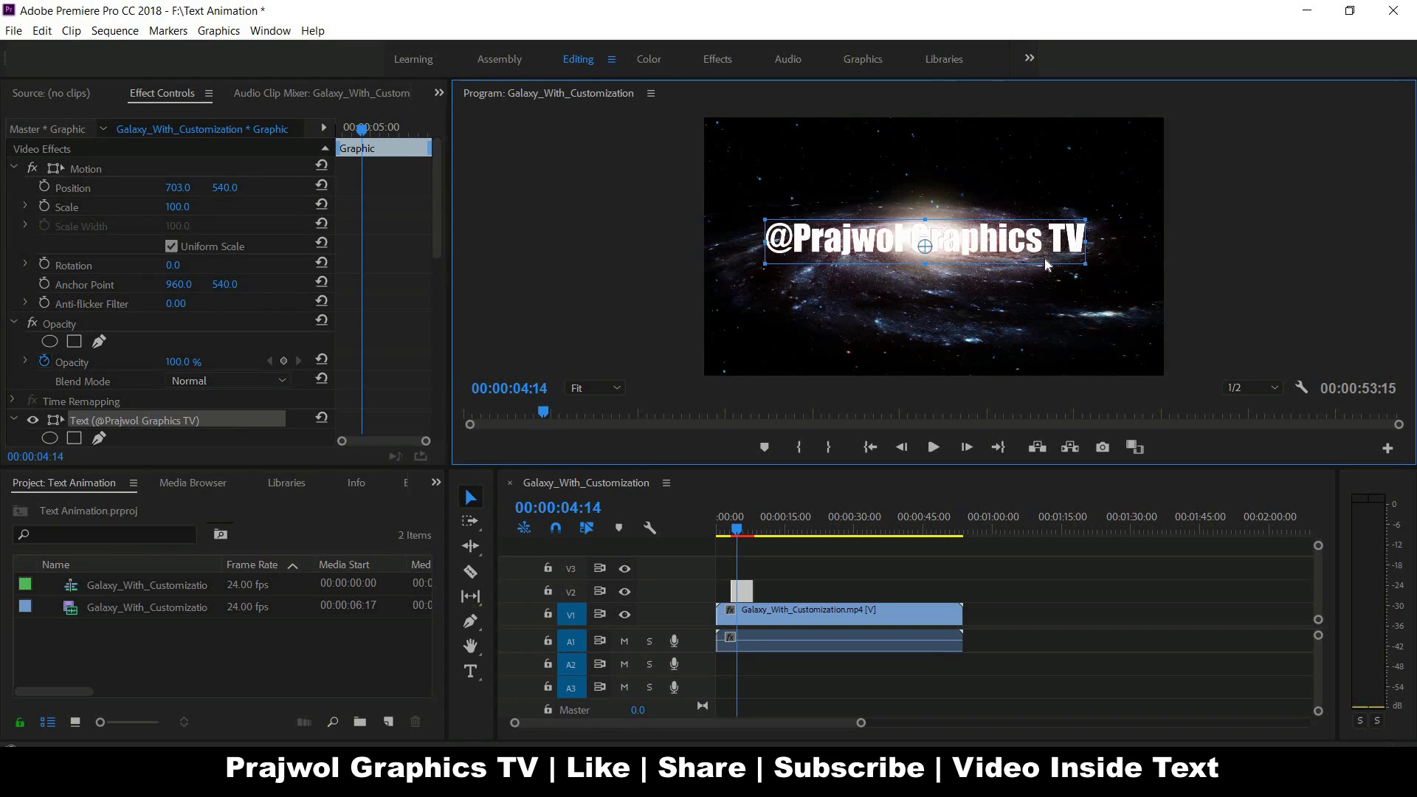
Scale the title up and centre it over the galaxy footage.
mouse_move(922, 263)
left_mouse_down()
mouse_move(916, 279)
mouse_move(909, 269)
left_mouse_up()
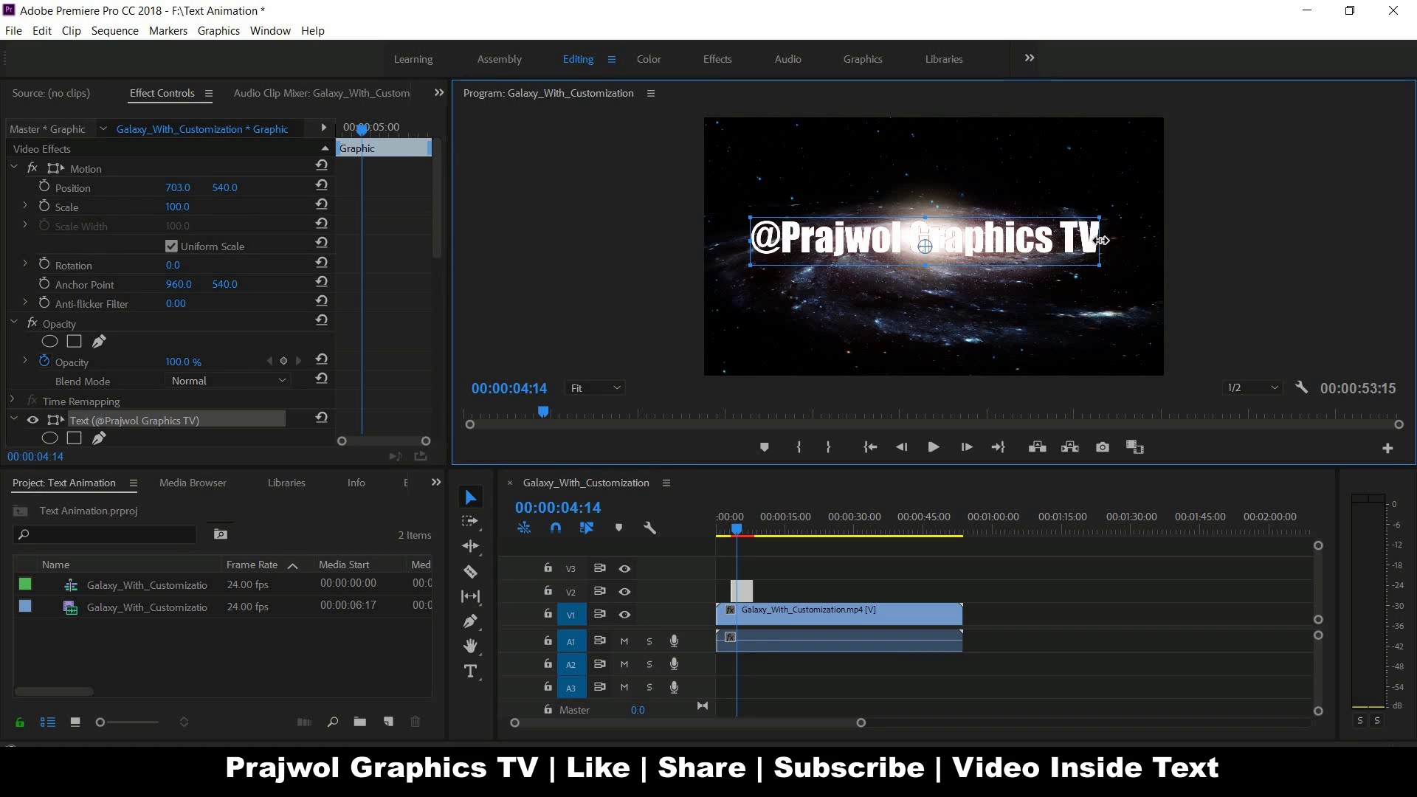
left_click_drag(1102, 240, 1108, 234)
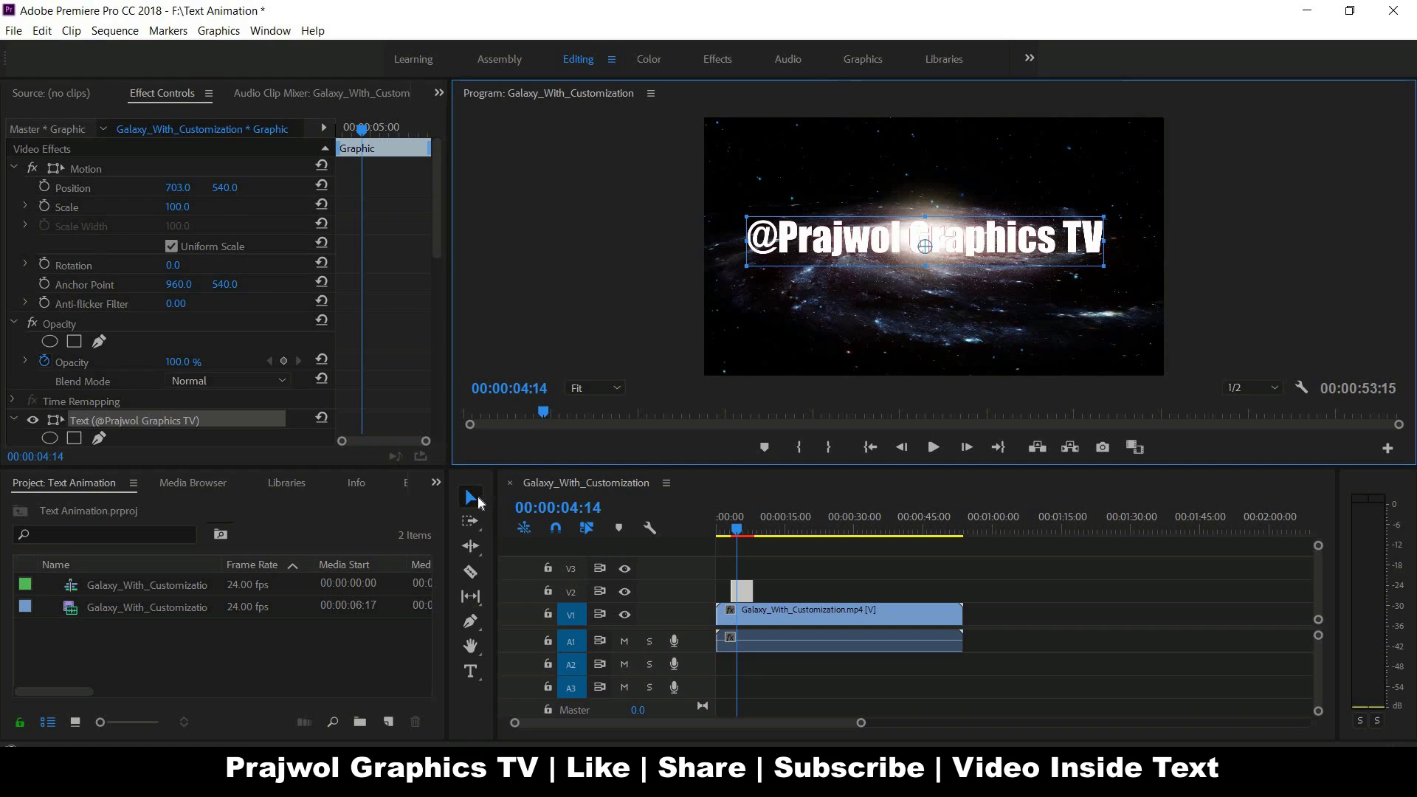
left_click(483, 506)
left_click_drag(991, 249, 1008, 250)
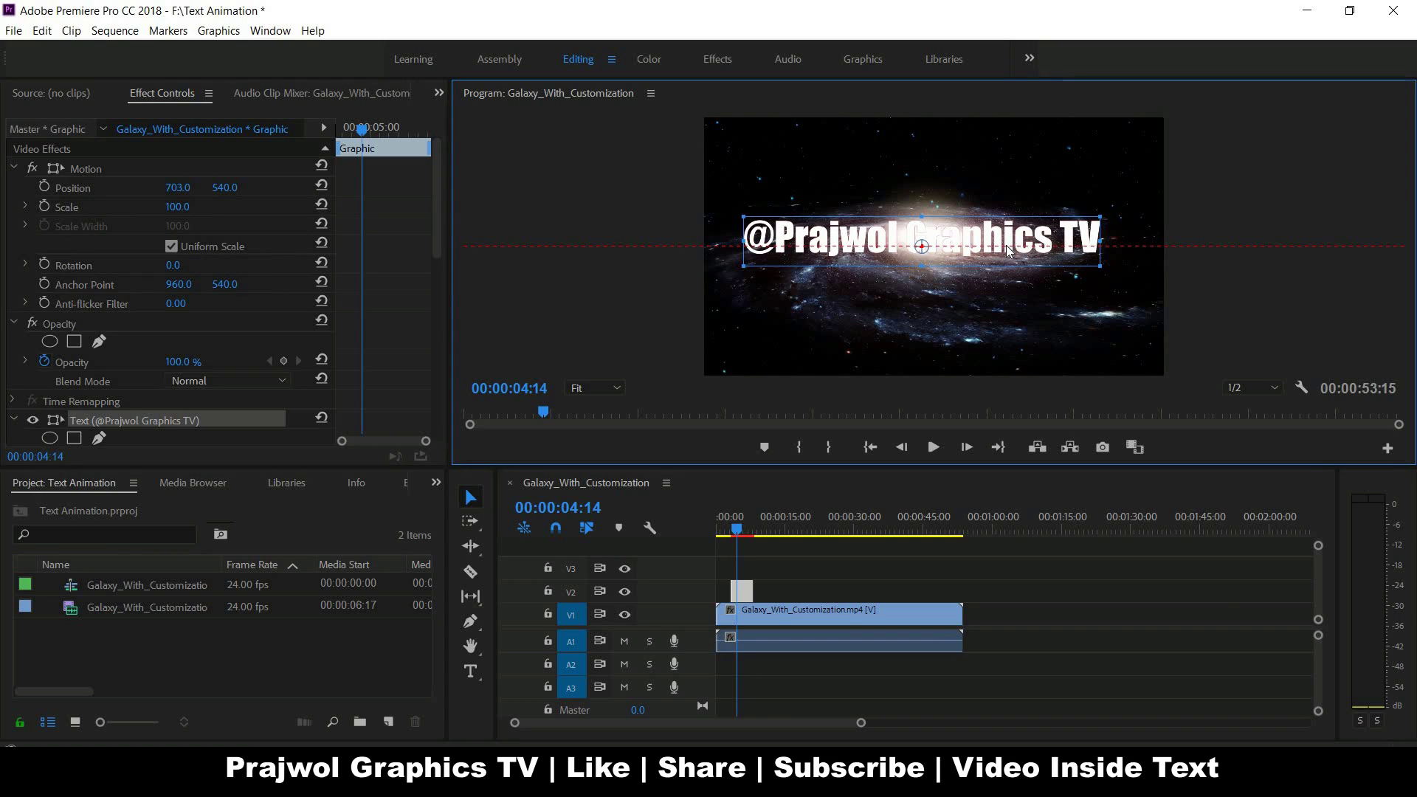
left_click_drag(1100, 239, 1091, 240)
Unlink the galaxy clip's audio and delete it from track A1.
left_click(767, 609)
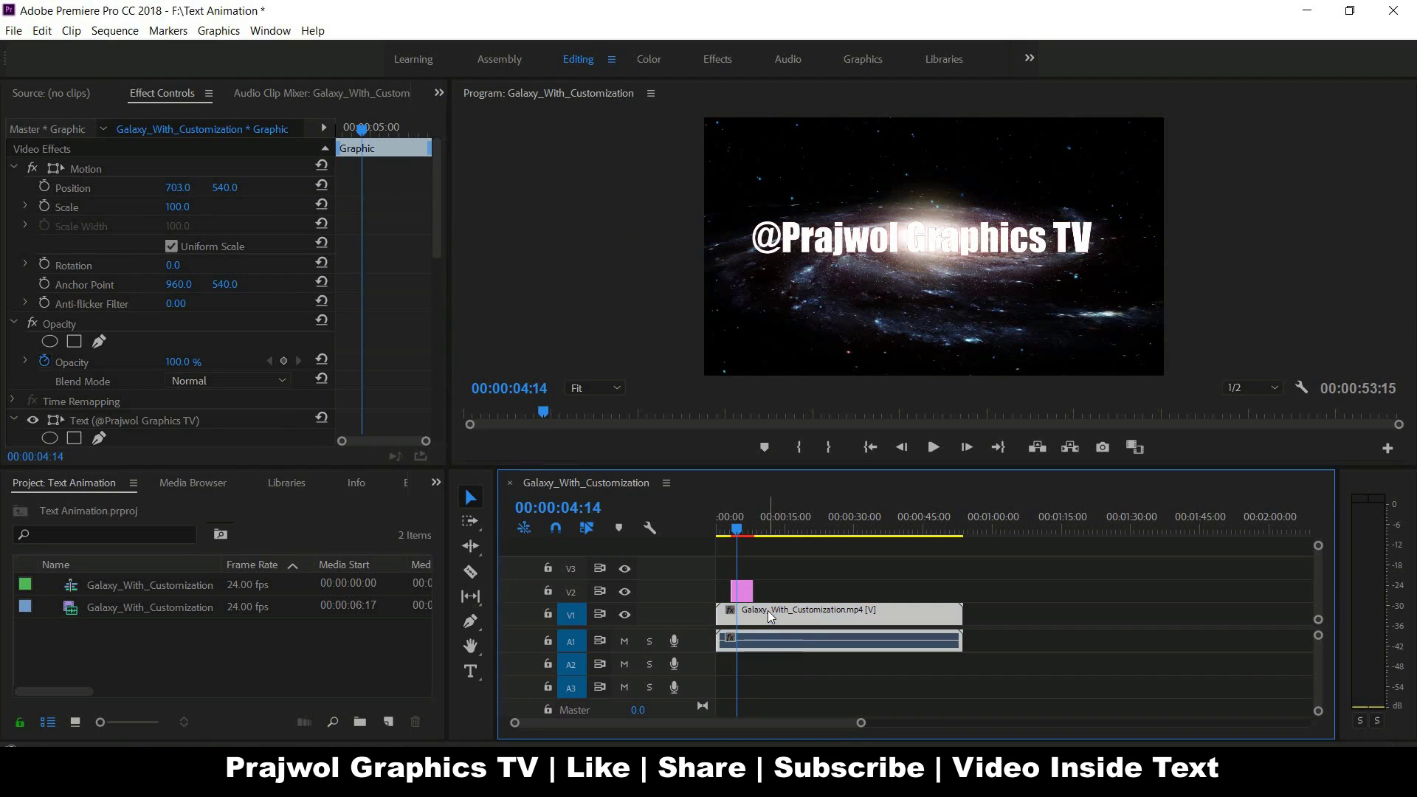
left_click(874, 677)
left_click(858, 643)
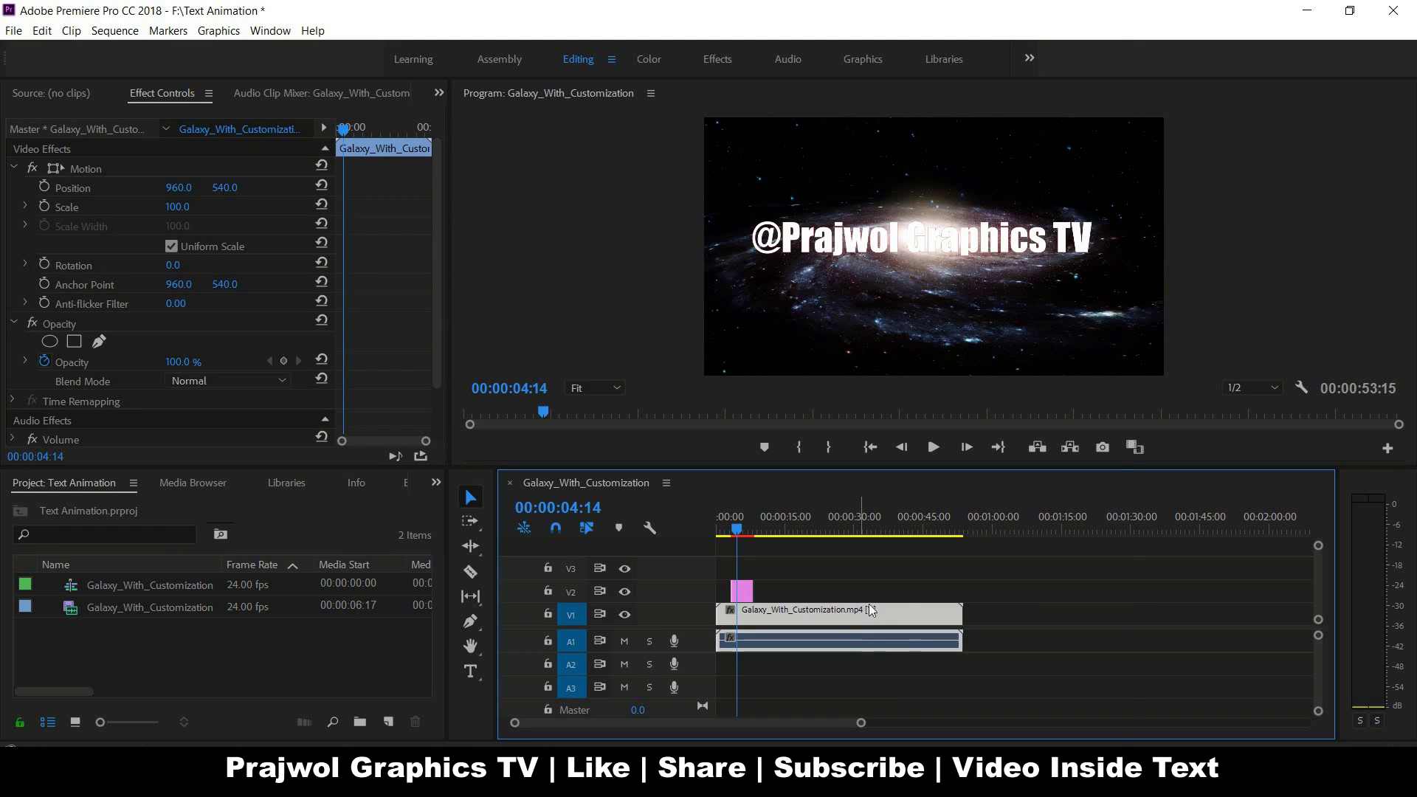
right_click(856, 610)
left_click(881, 264)
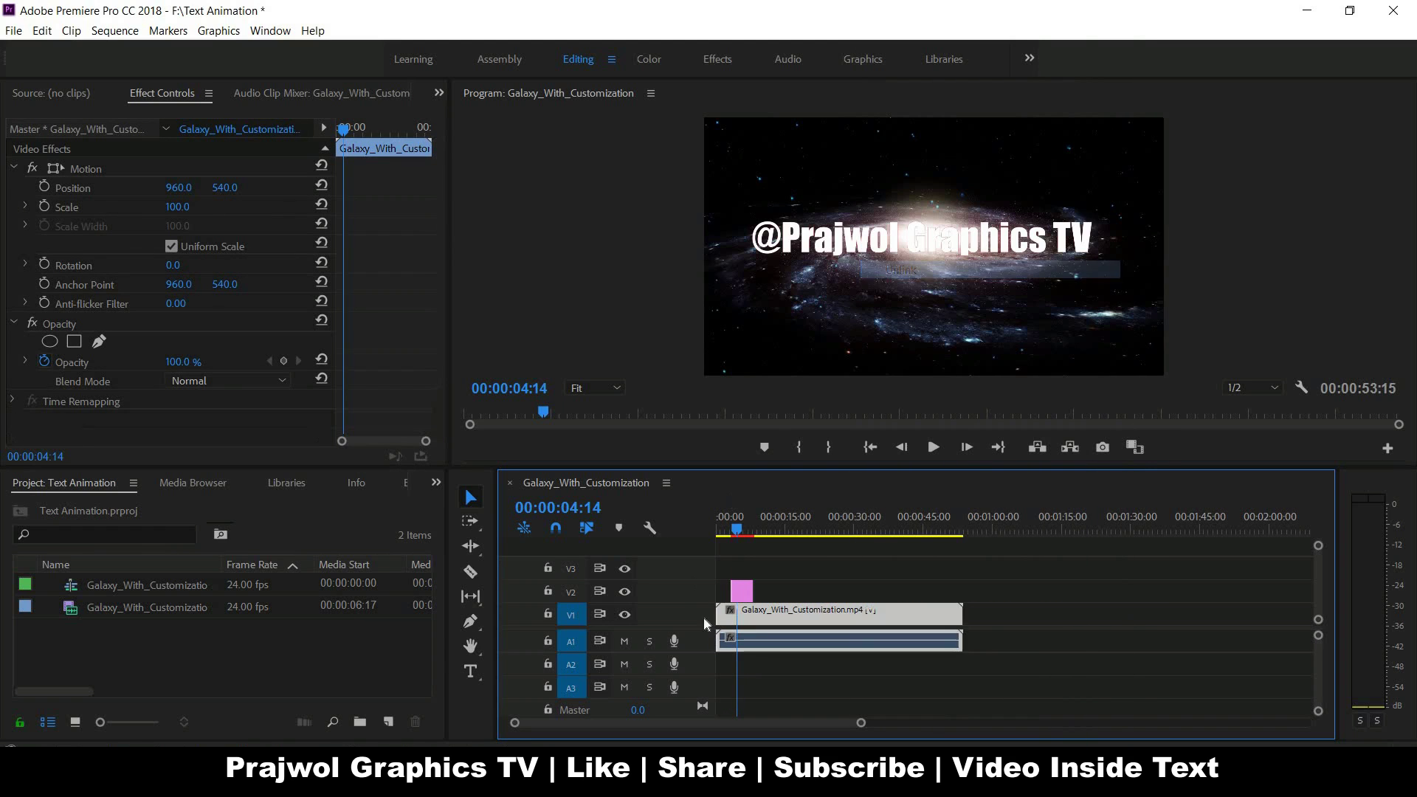
left_click(760, 638)
key("Delete")
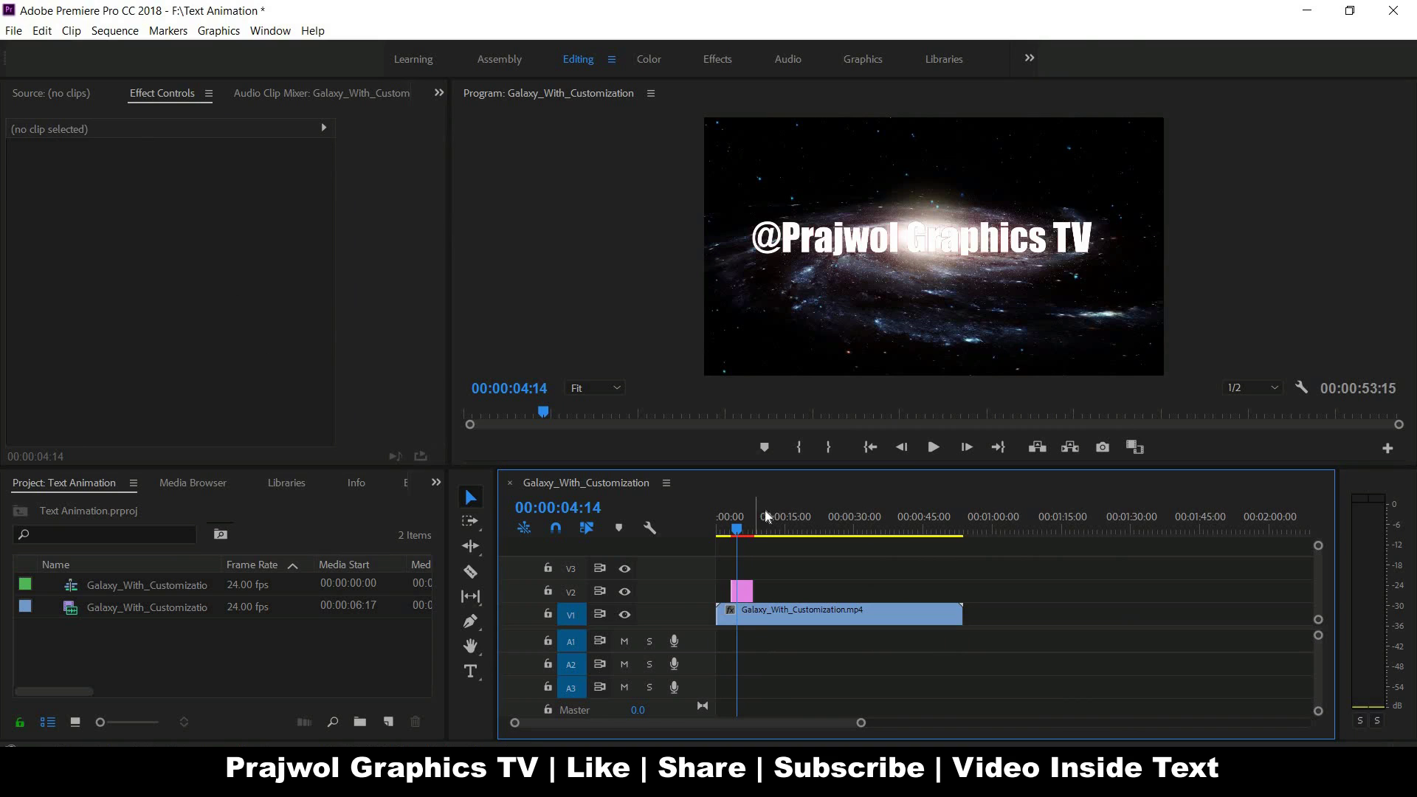
In the Effects workspace, find 'track' and apply Track Matte Key to the V2 title graphic.
left_click_drag(743, 531, 739, 533)
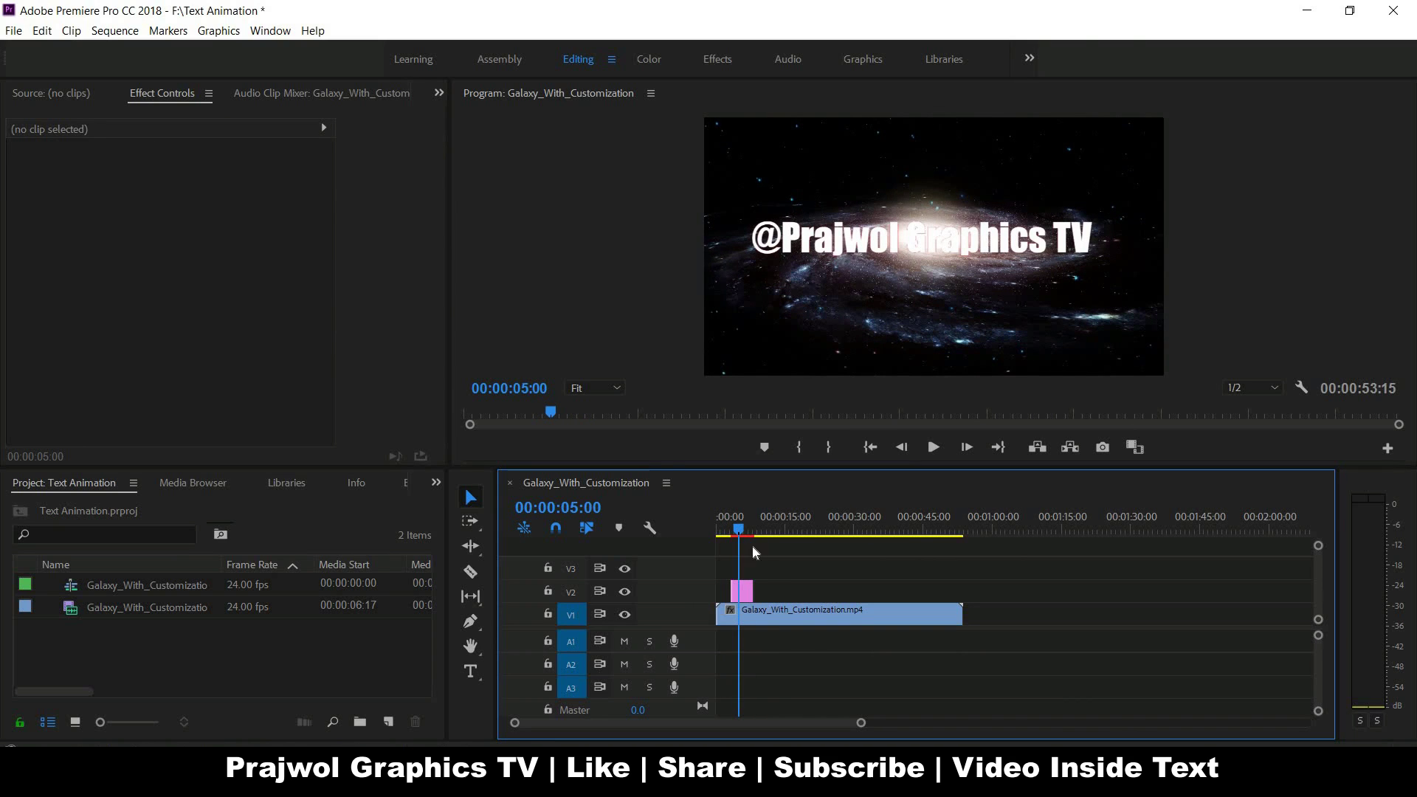
left_click(741, 590)
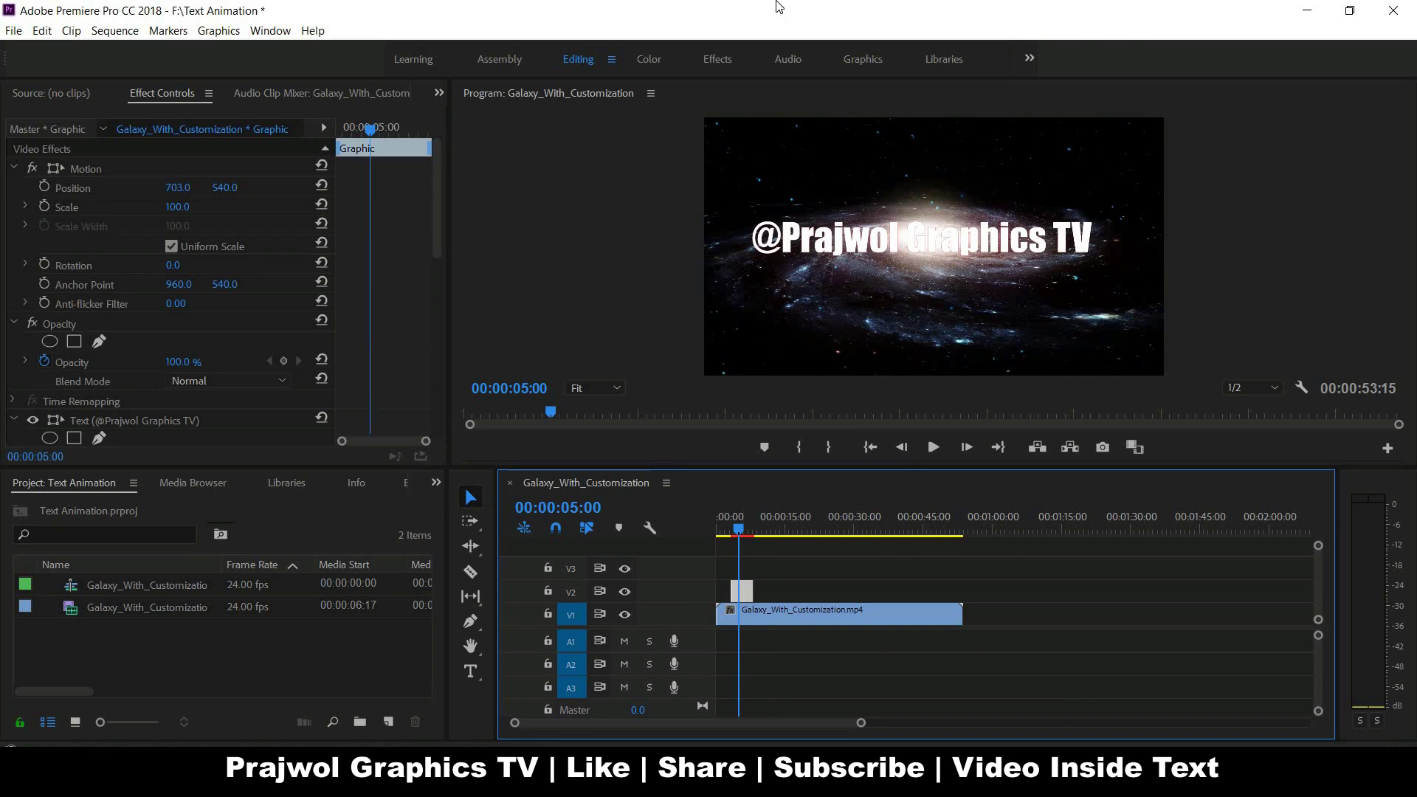
left_click(721, 60)
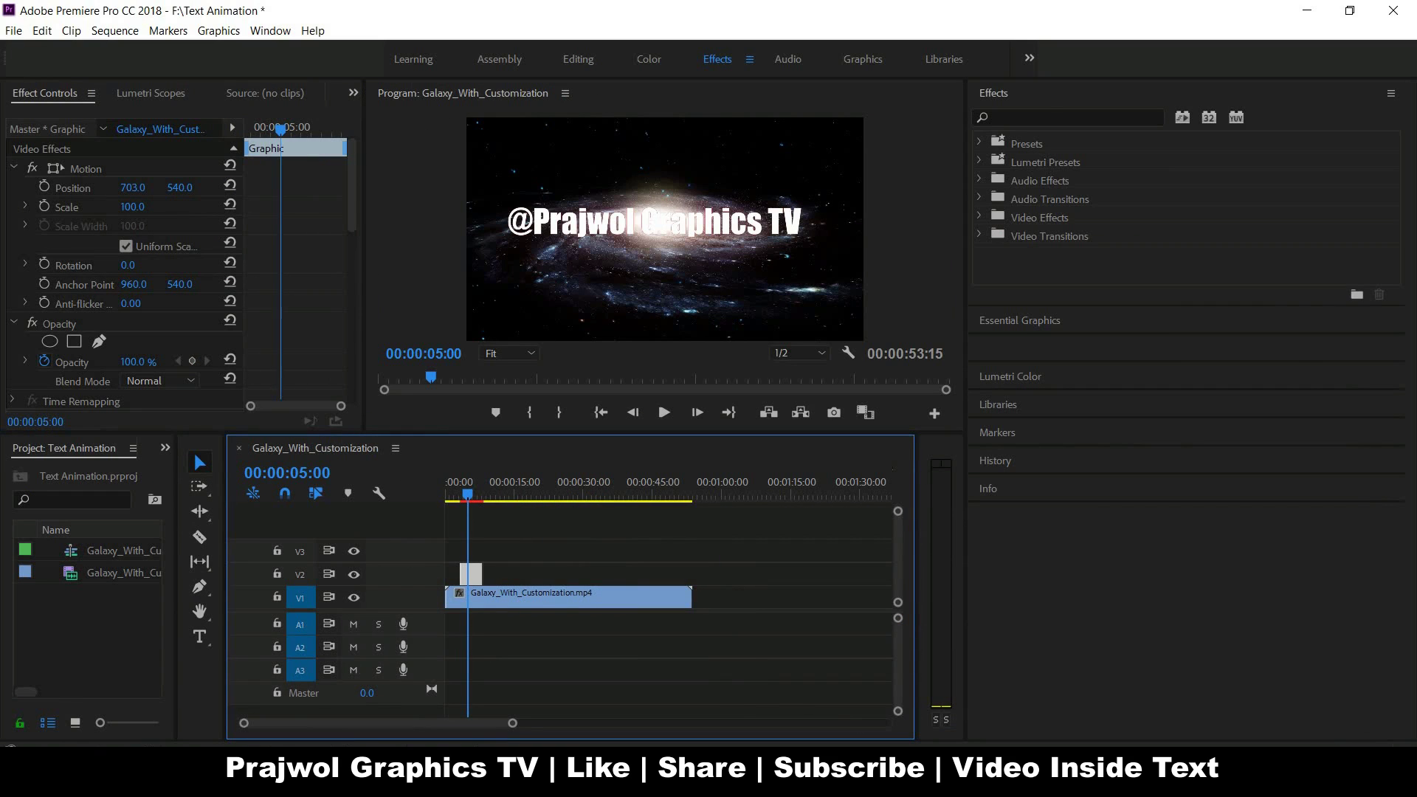
left_click(1046, 113)
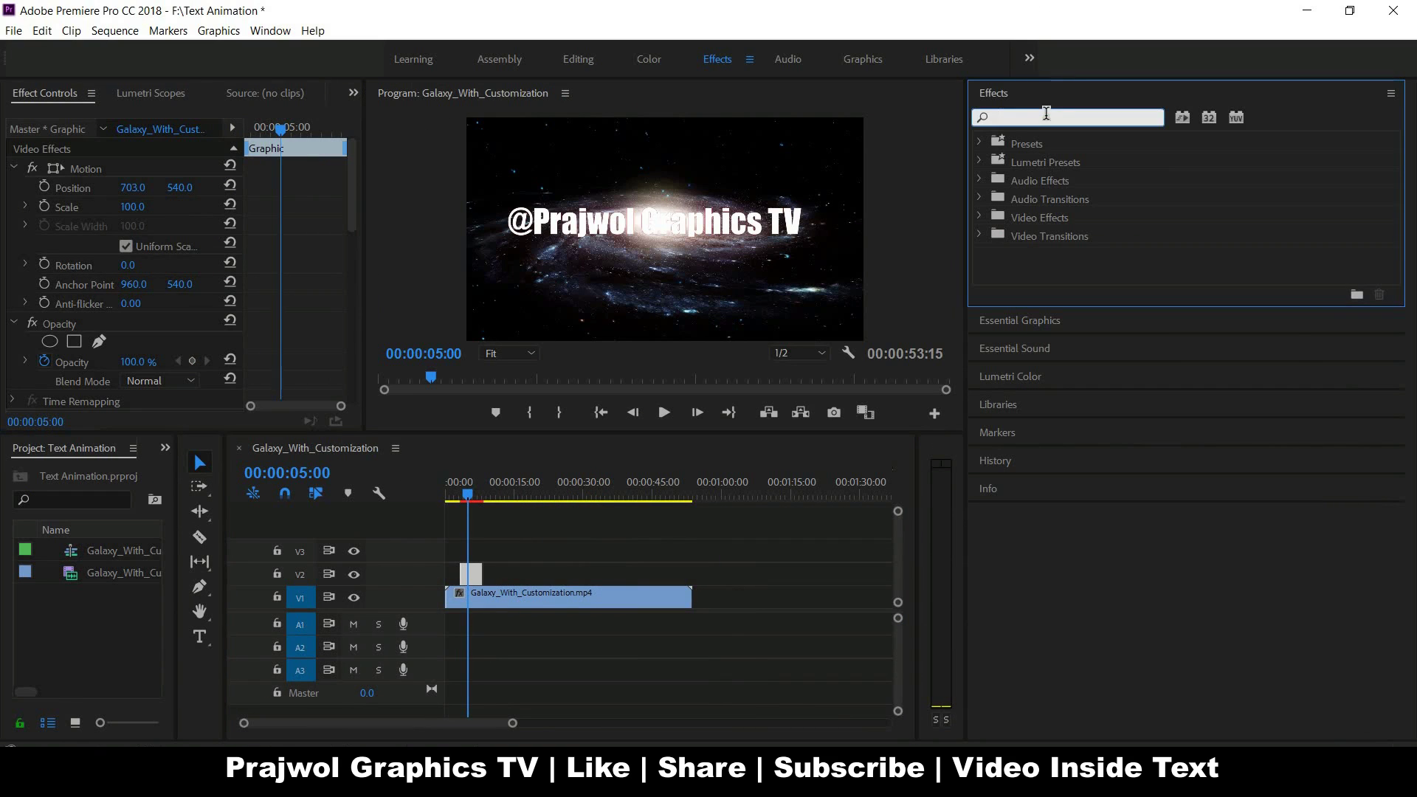
type("t")
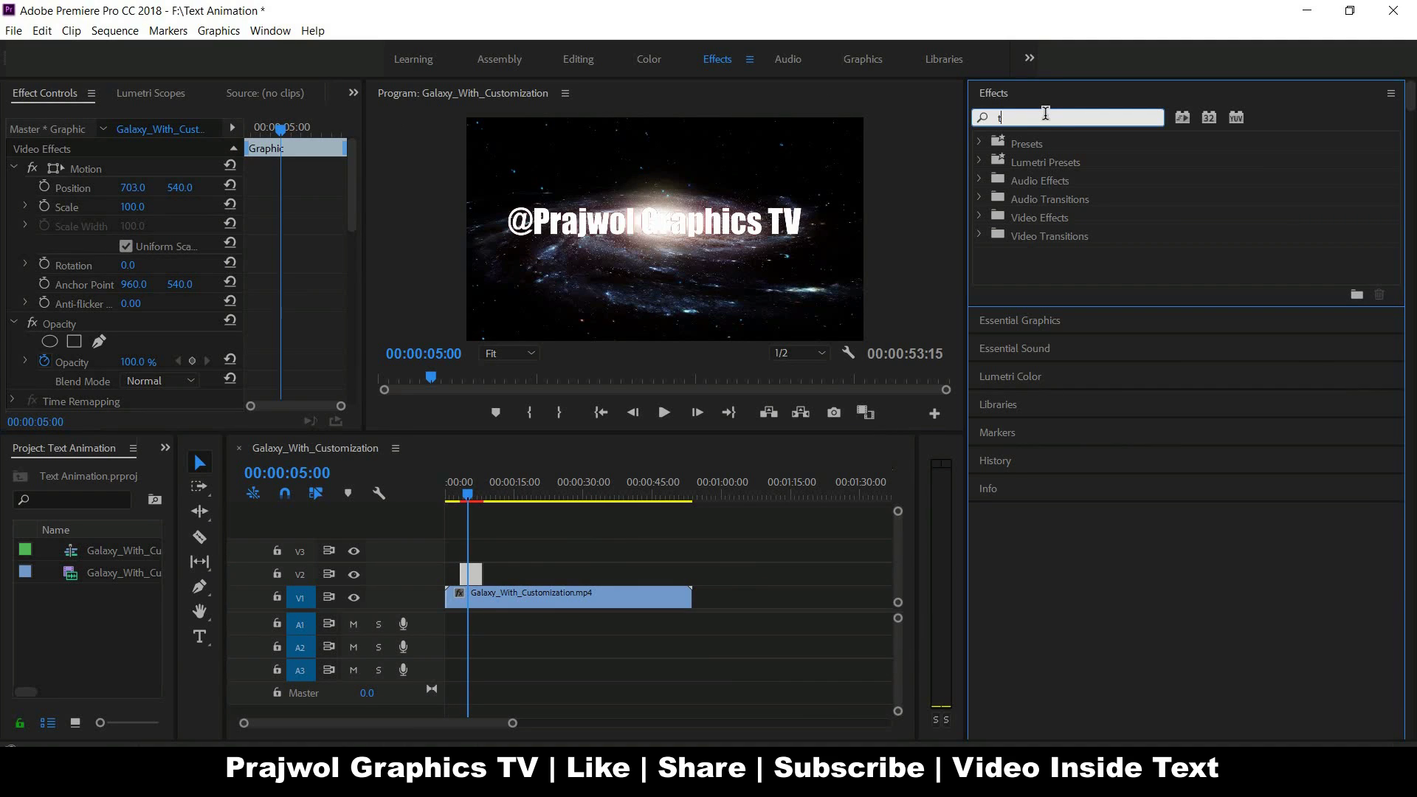
type("rack")
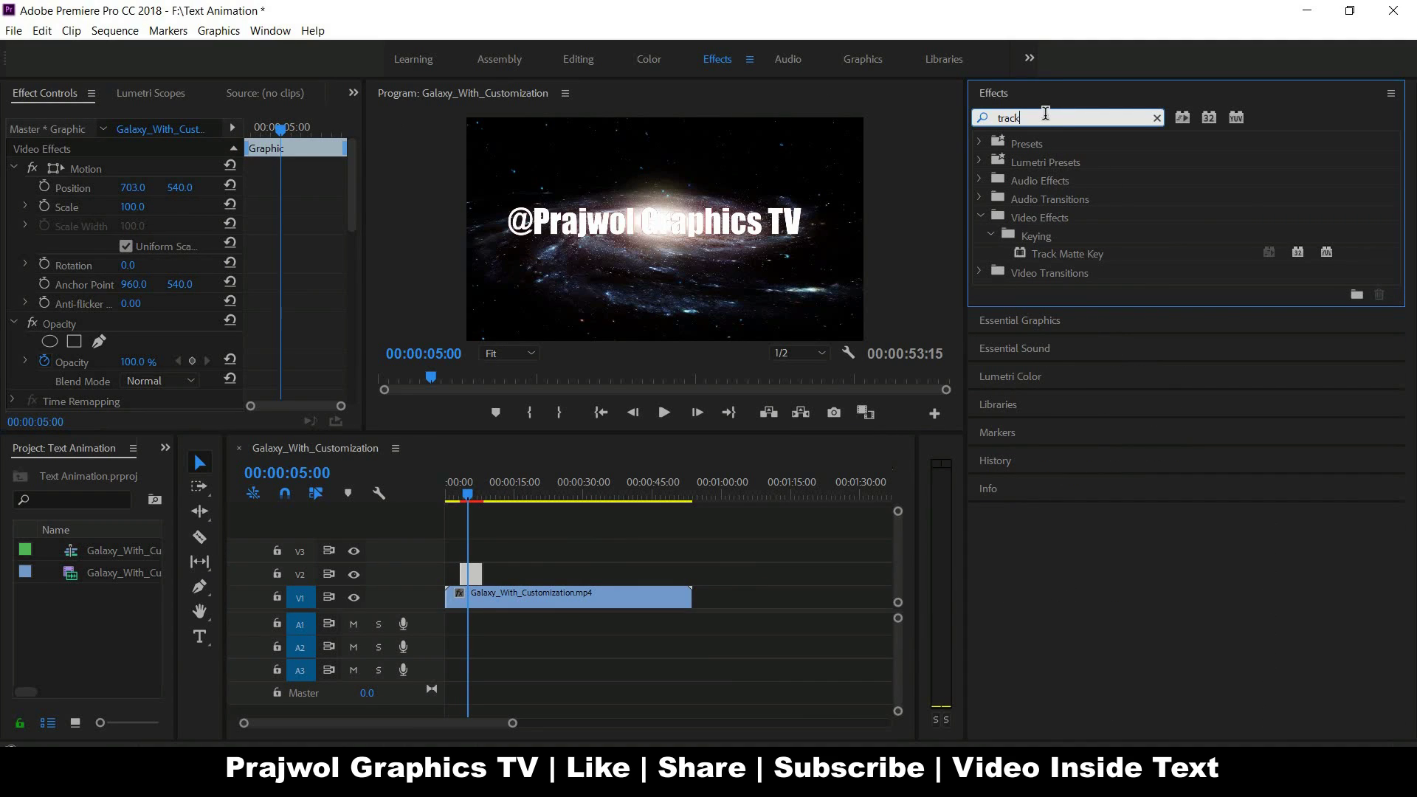
left_click_drag(1066, 258, 470, 572)
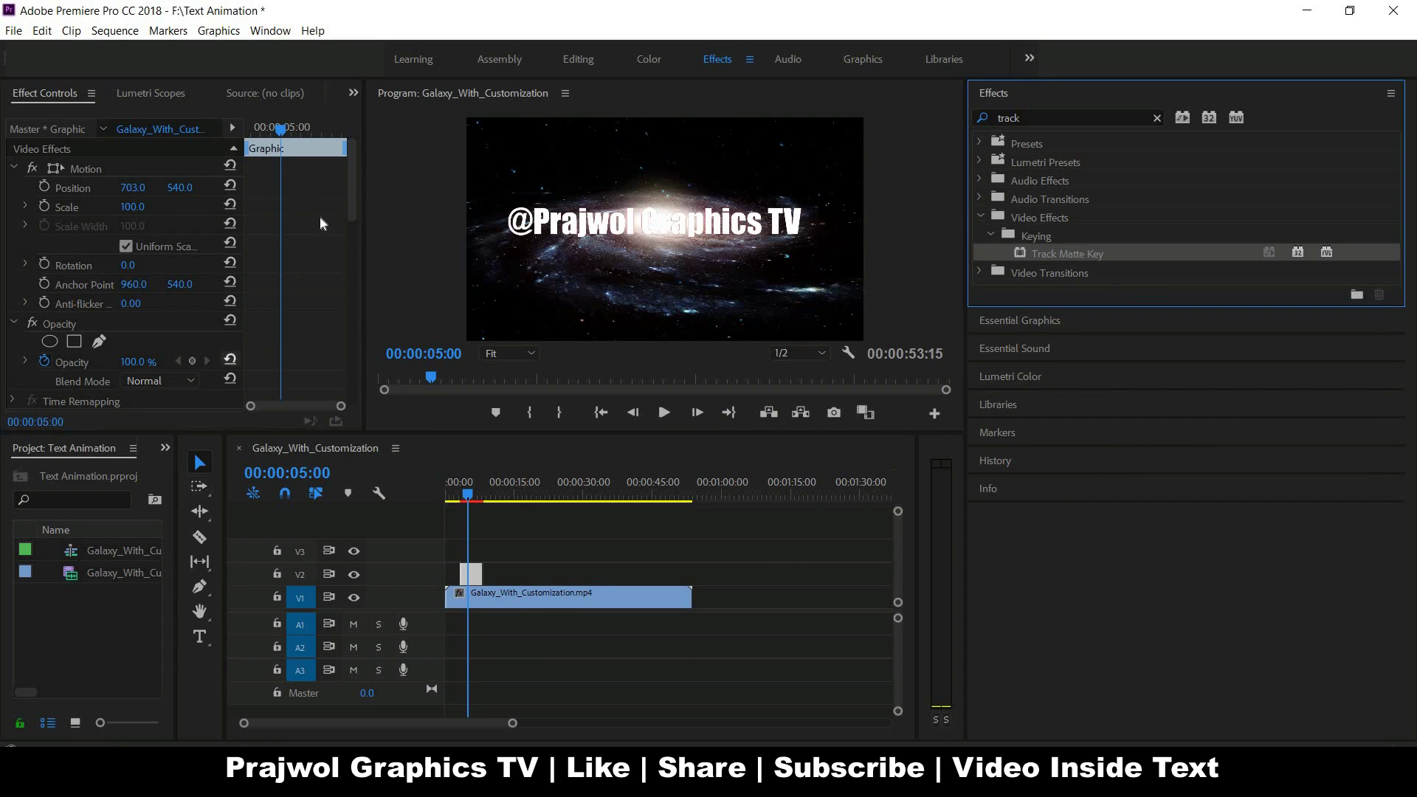
Try choosing a matte track in the title's Track Matte Key settings.
scroll(344, 317, "down", 5)
scroll(343, 340, "down", 5)
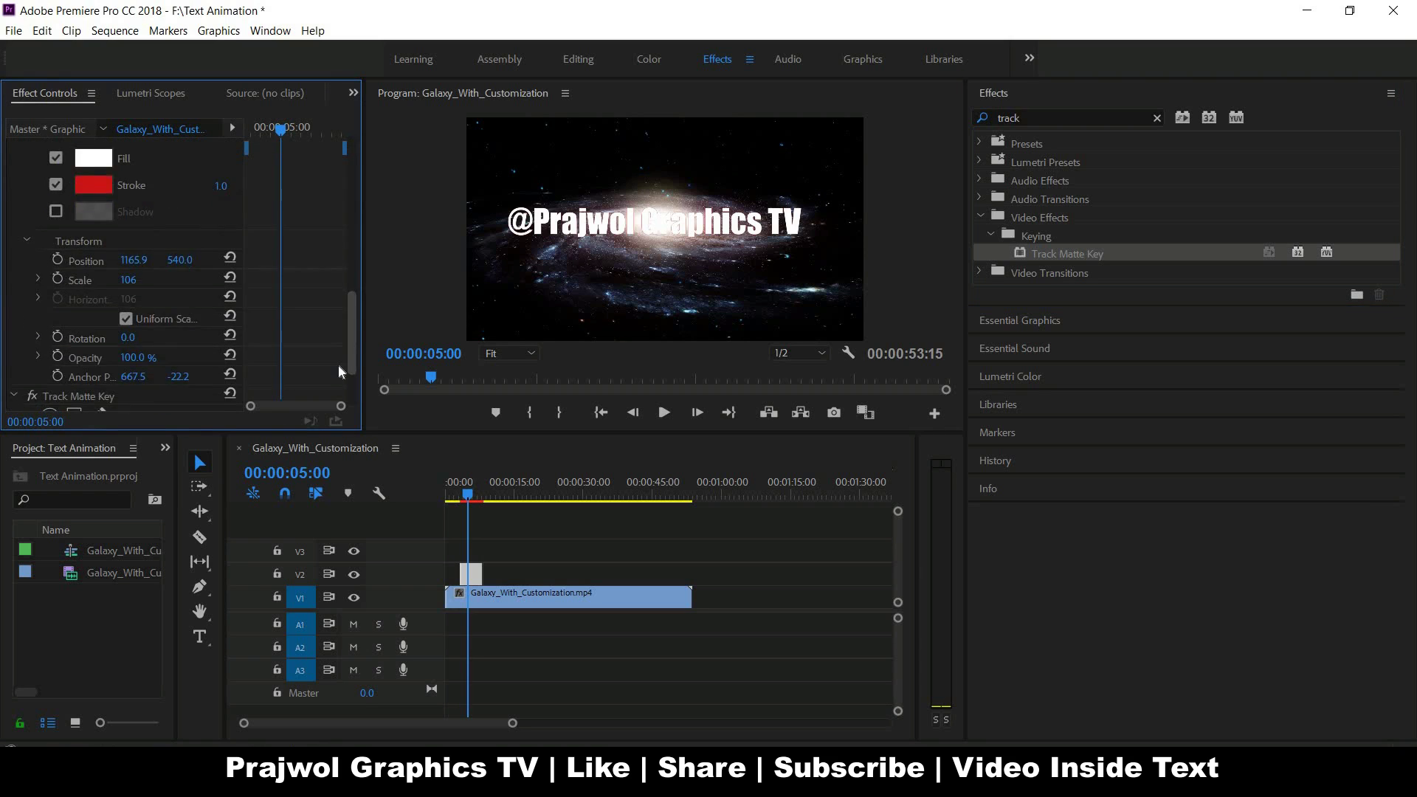
scroll(341, 380, "down", 5)
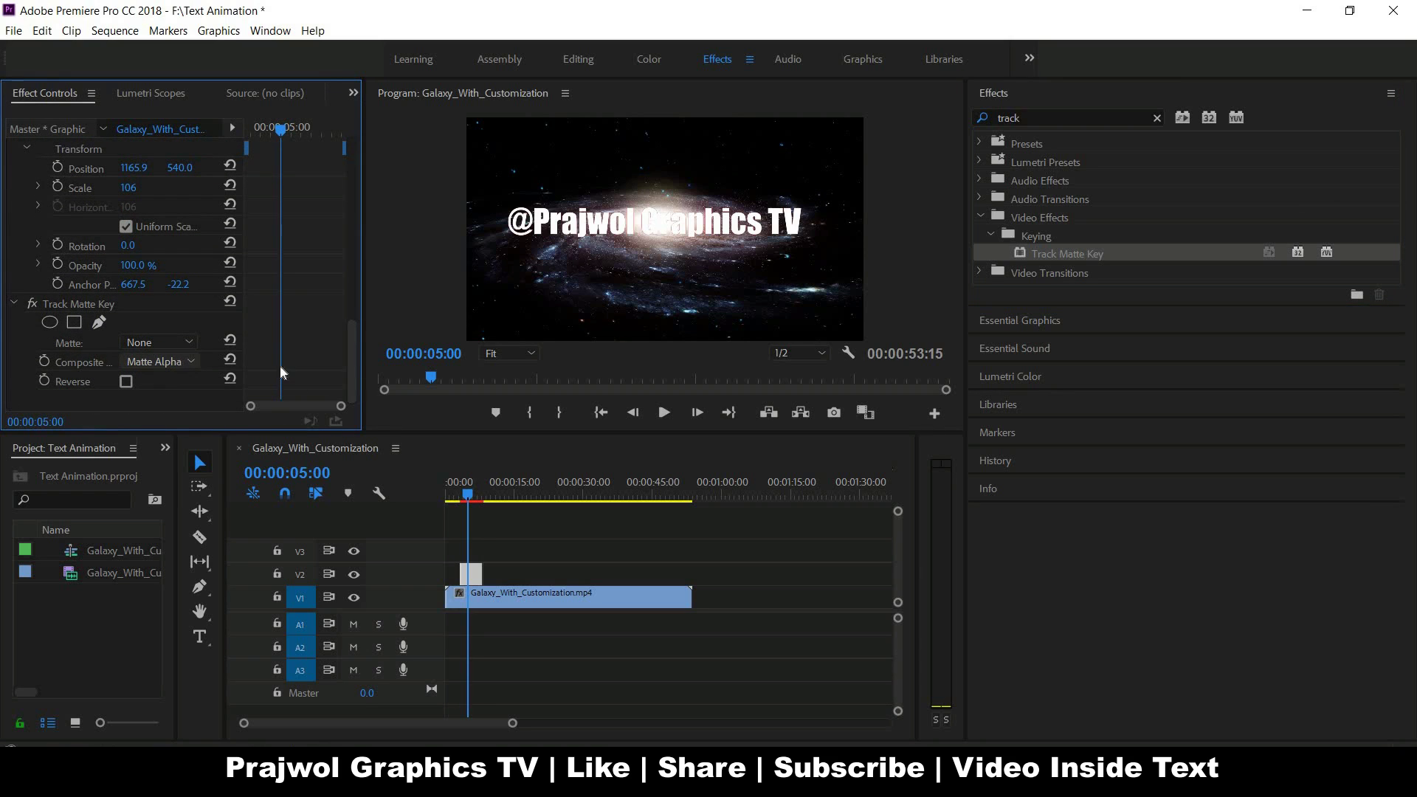
left_click(185, 343)
left_click(175, 388)
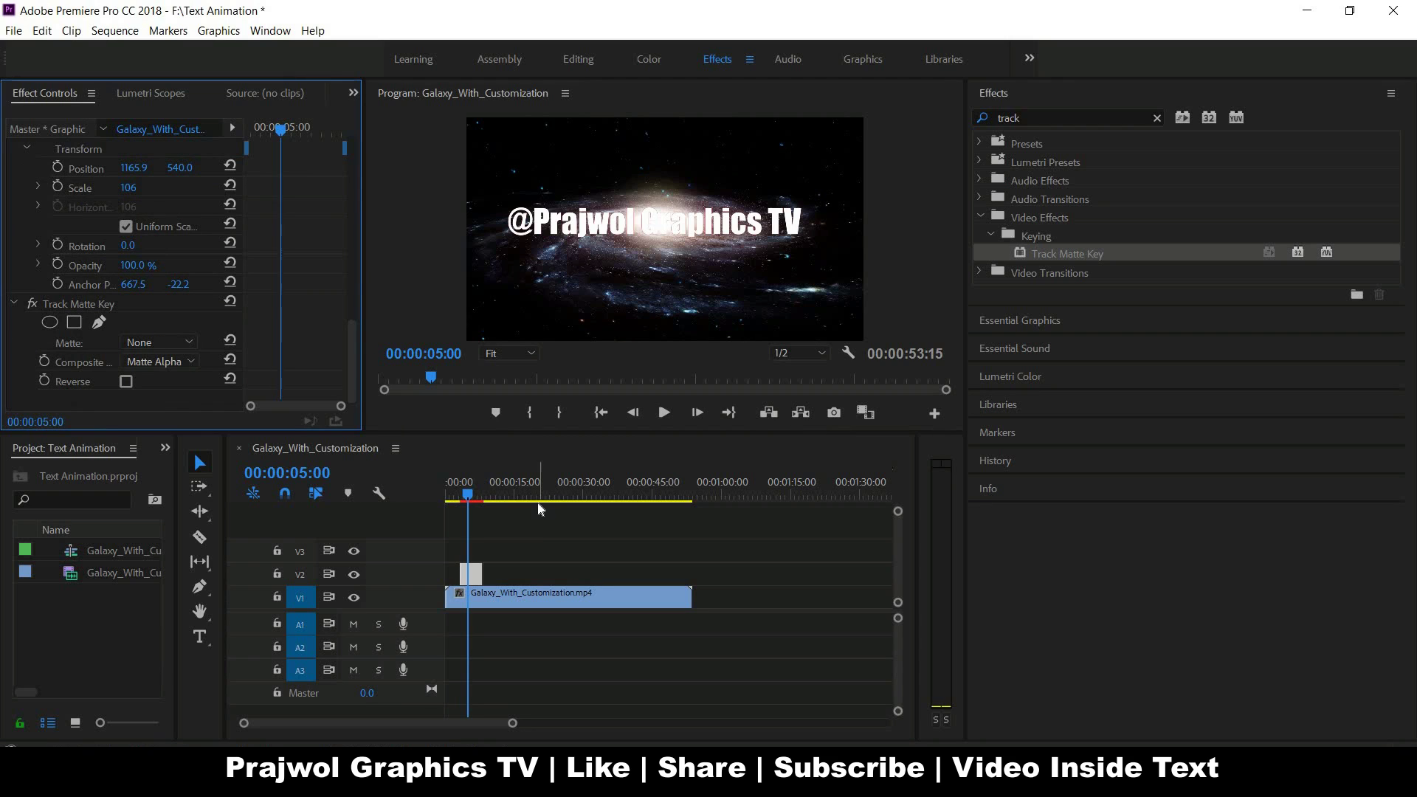
Apply Track Matte Key to the galaxy clip with Matte set to Video 2, then play it.
left_click(548, 560)
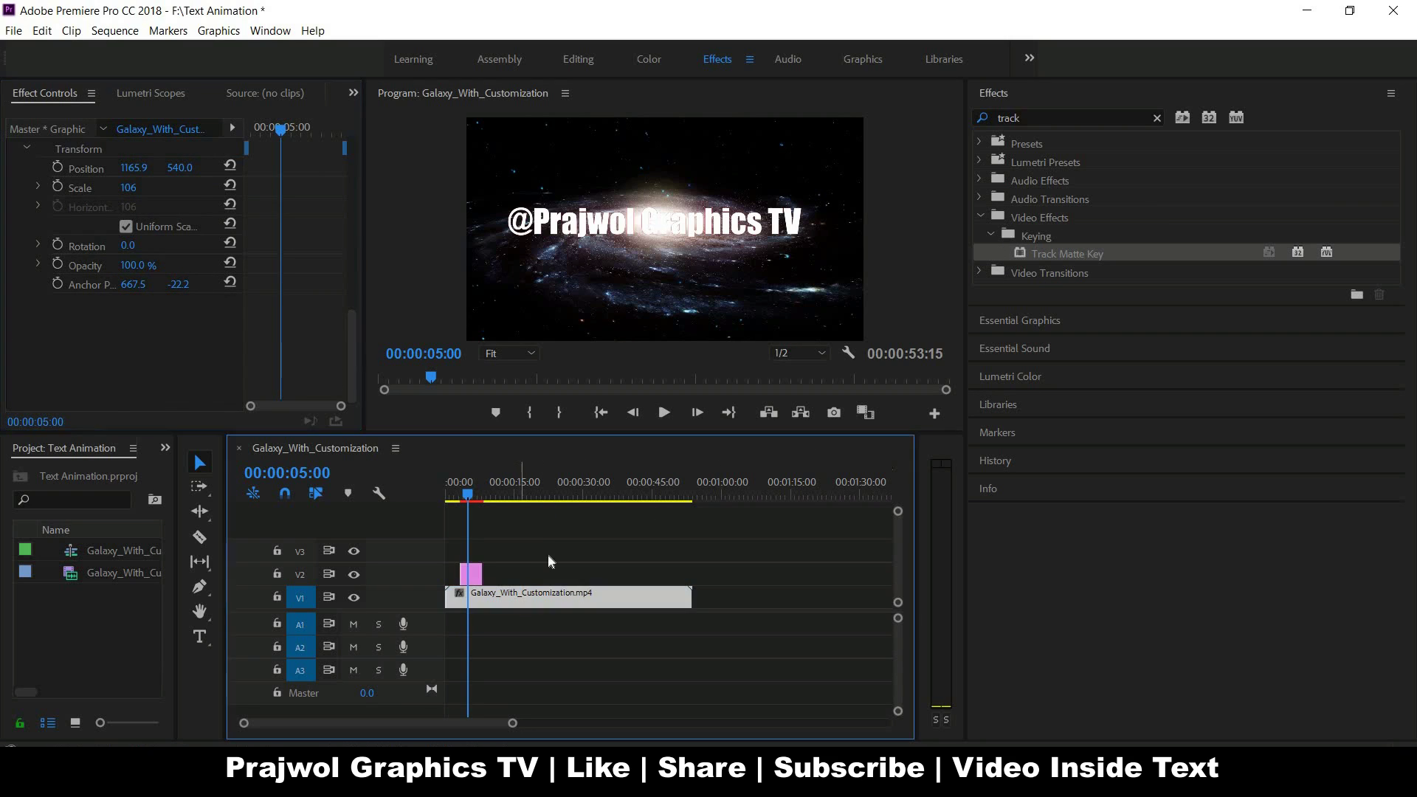
left_click_drag(1031, 252, 484, 594)
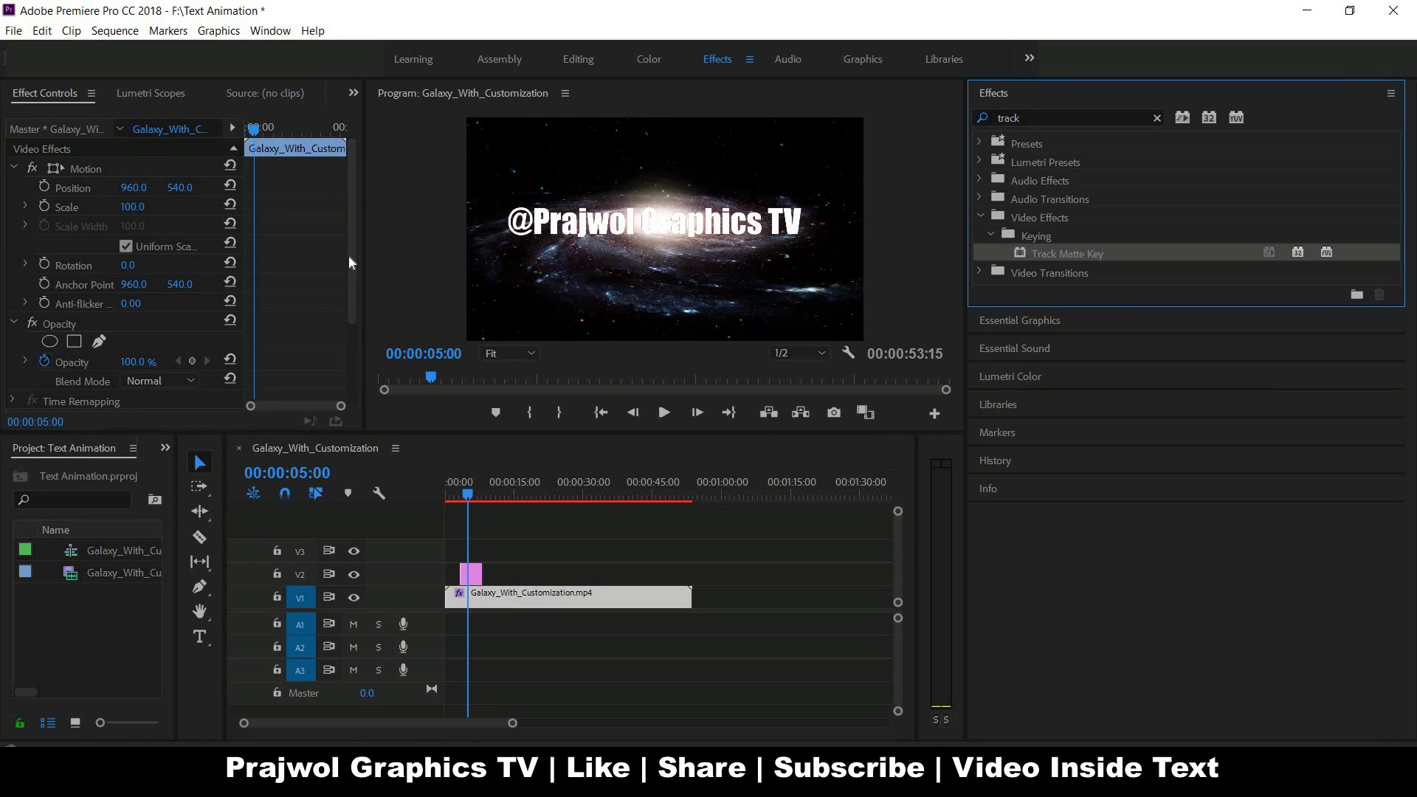
left_click(351, 372)
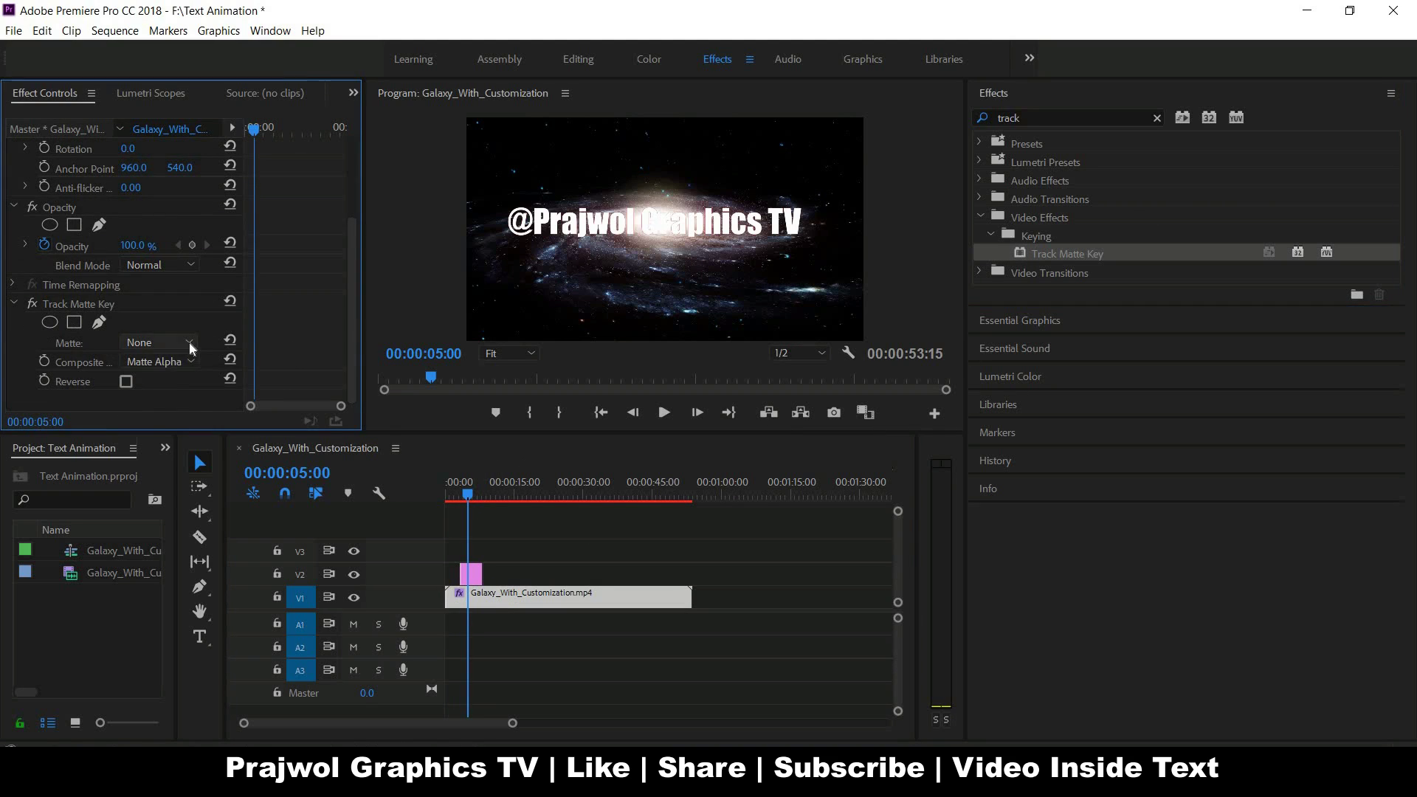
left_click(158, 342)
left_click(177, 388)
left_click(162, 343)
left_click(175, 405)
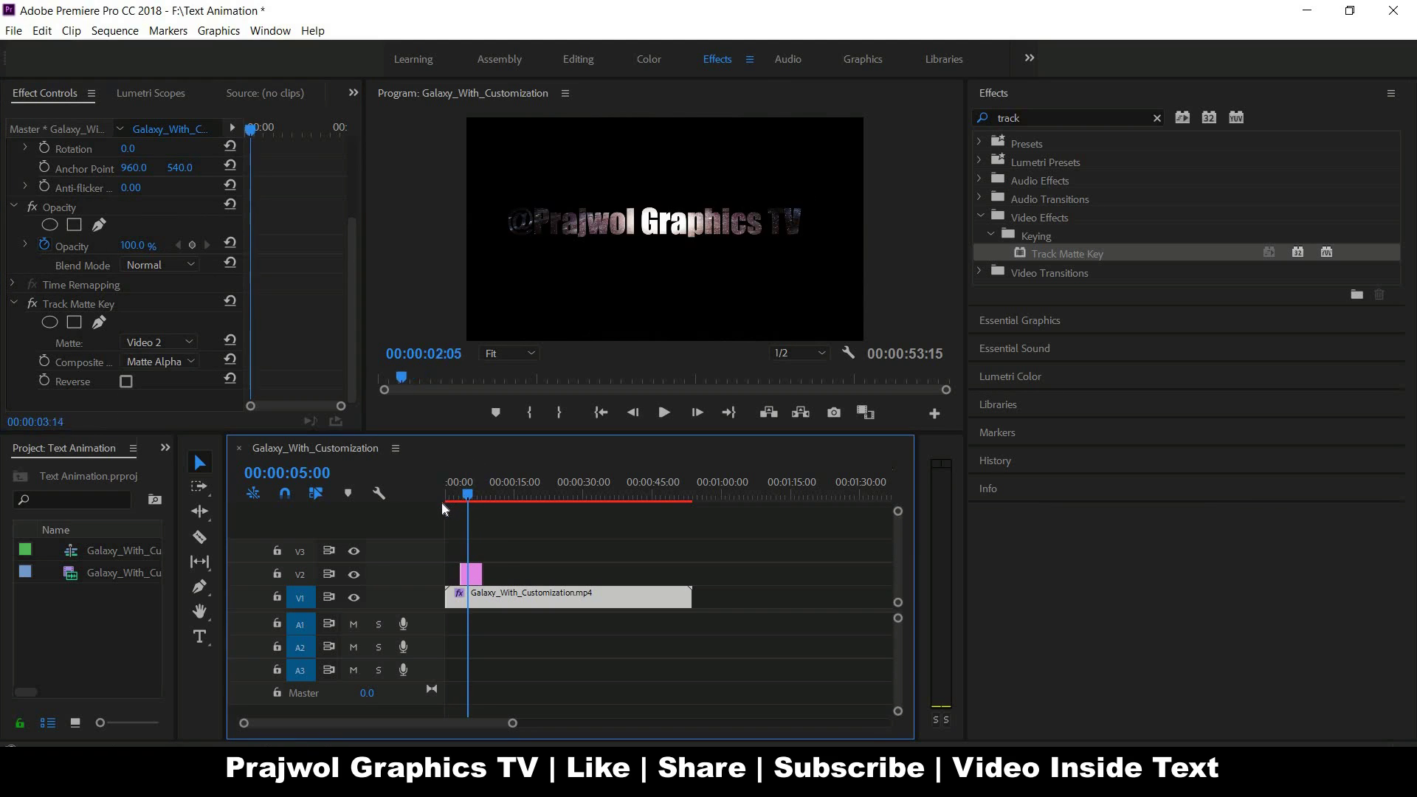
left_click_drag(466, 502, 437, 502)
key("space")
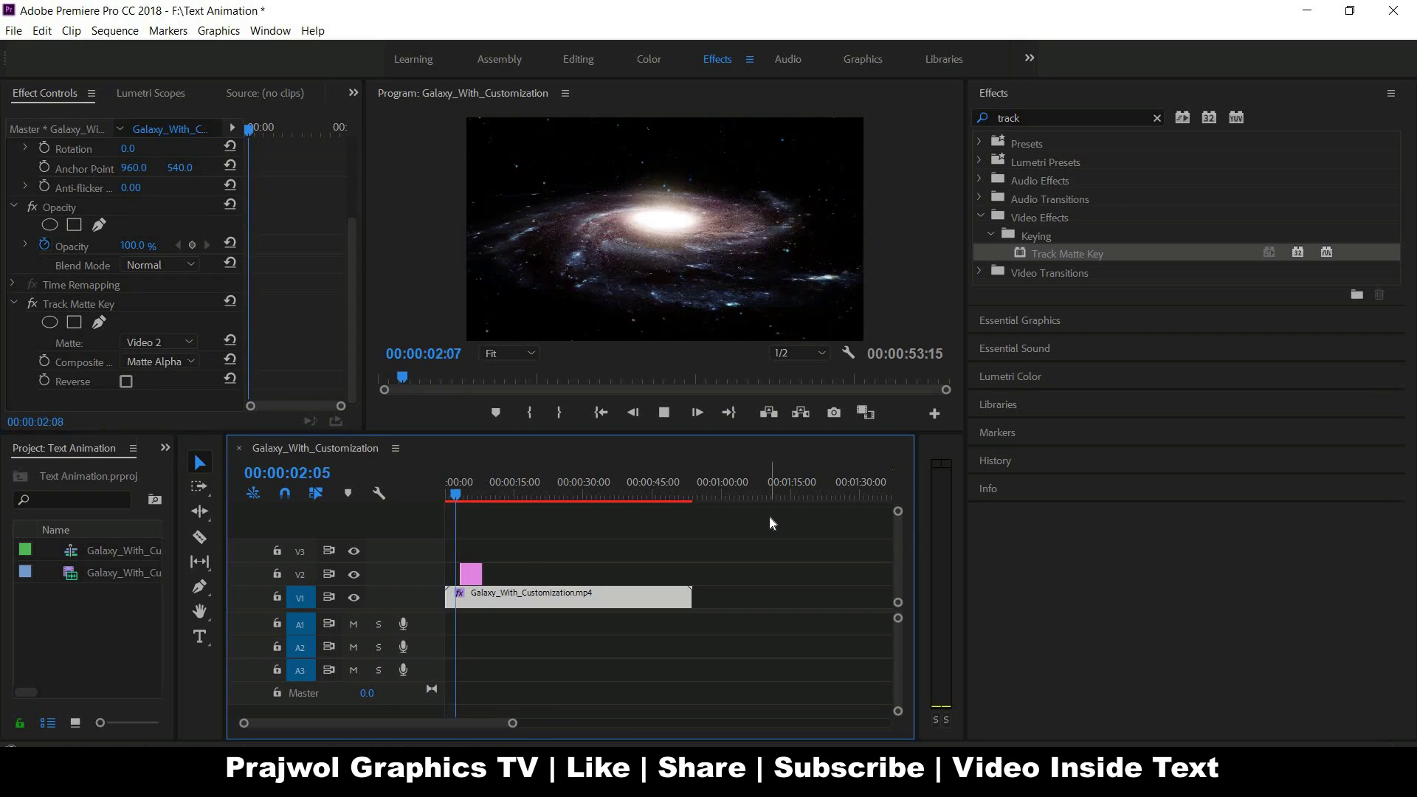
key("space")
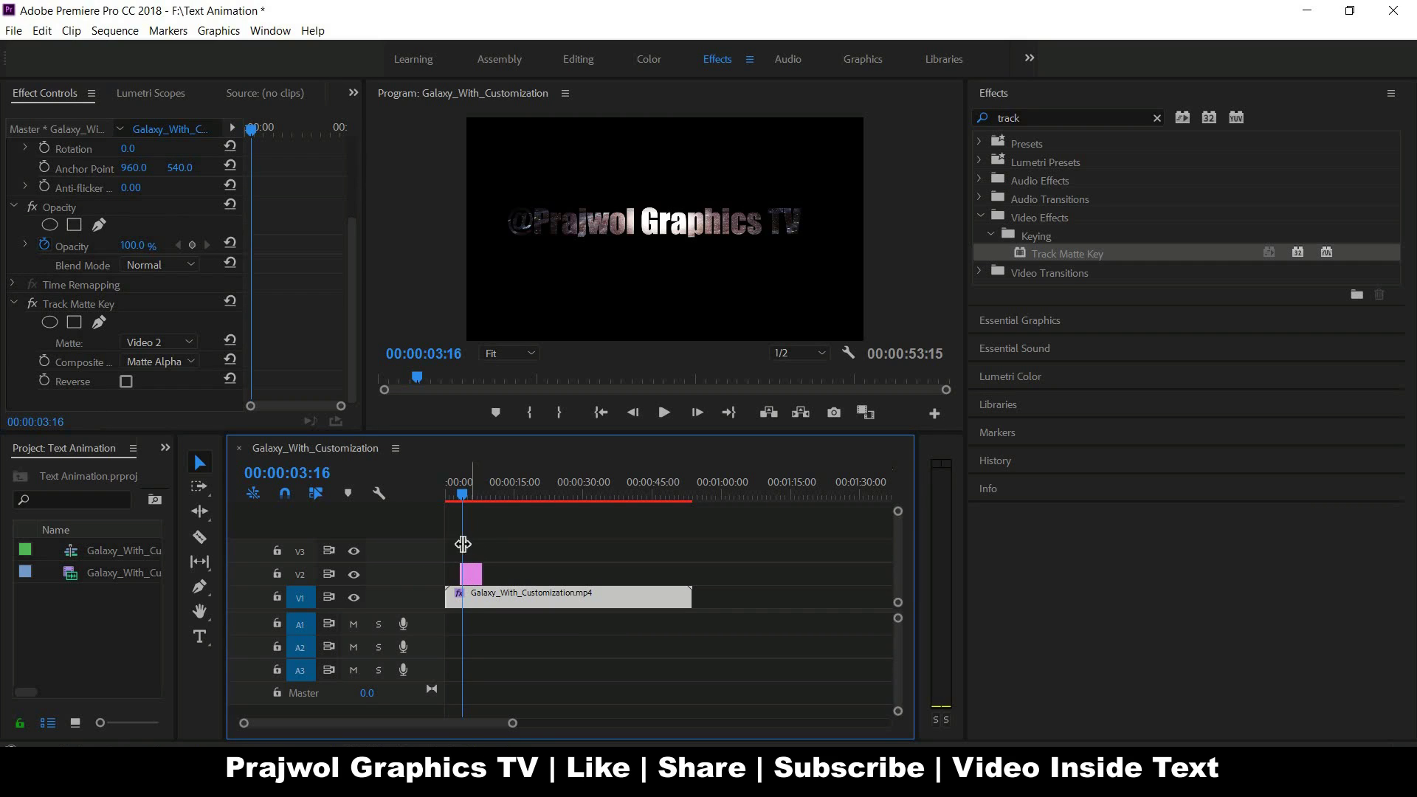
Place the second text clip on V2 directly after the first and scrub to check it.
left_click(470, 496)
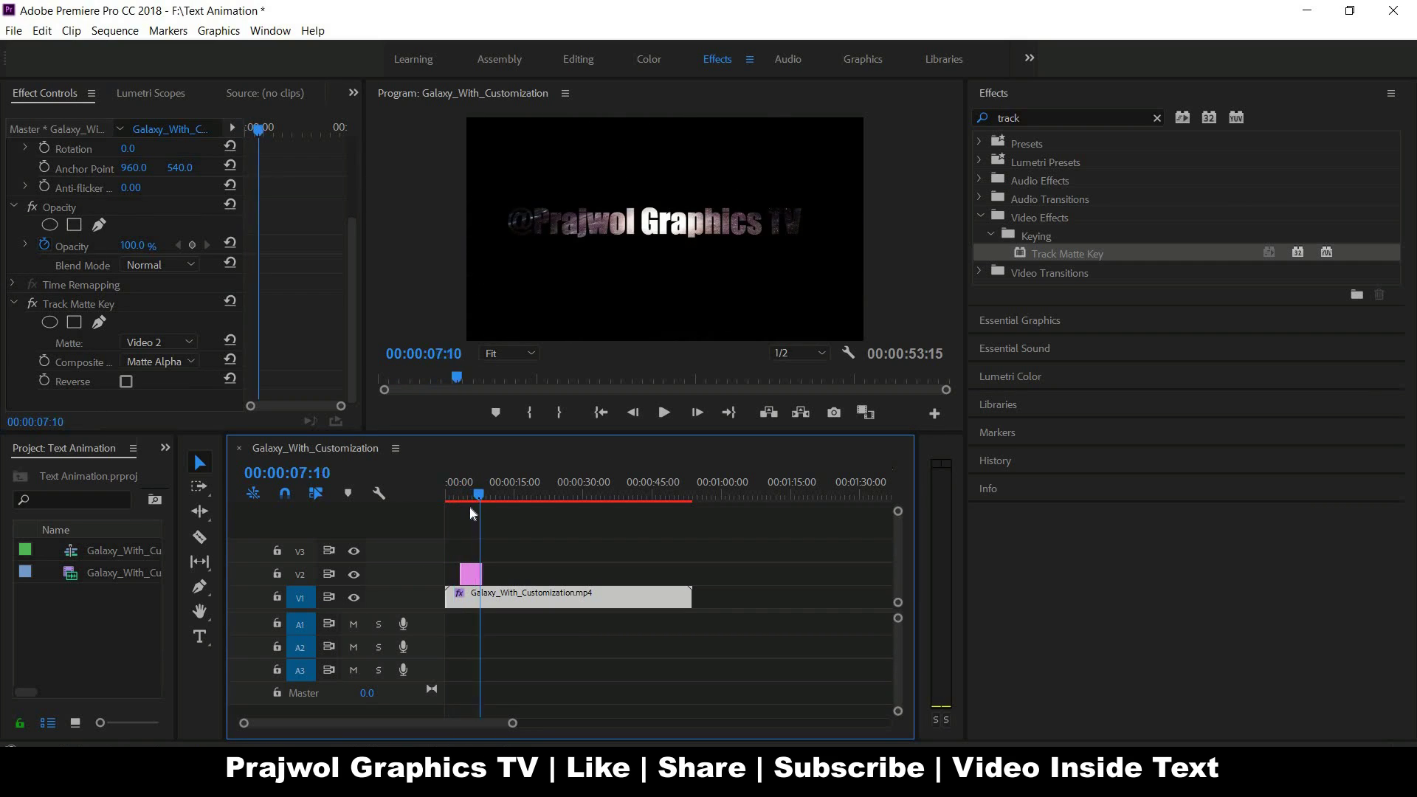
left_click_drag(469, 573, 499, 570)
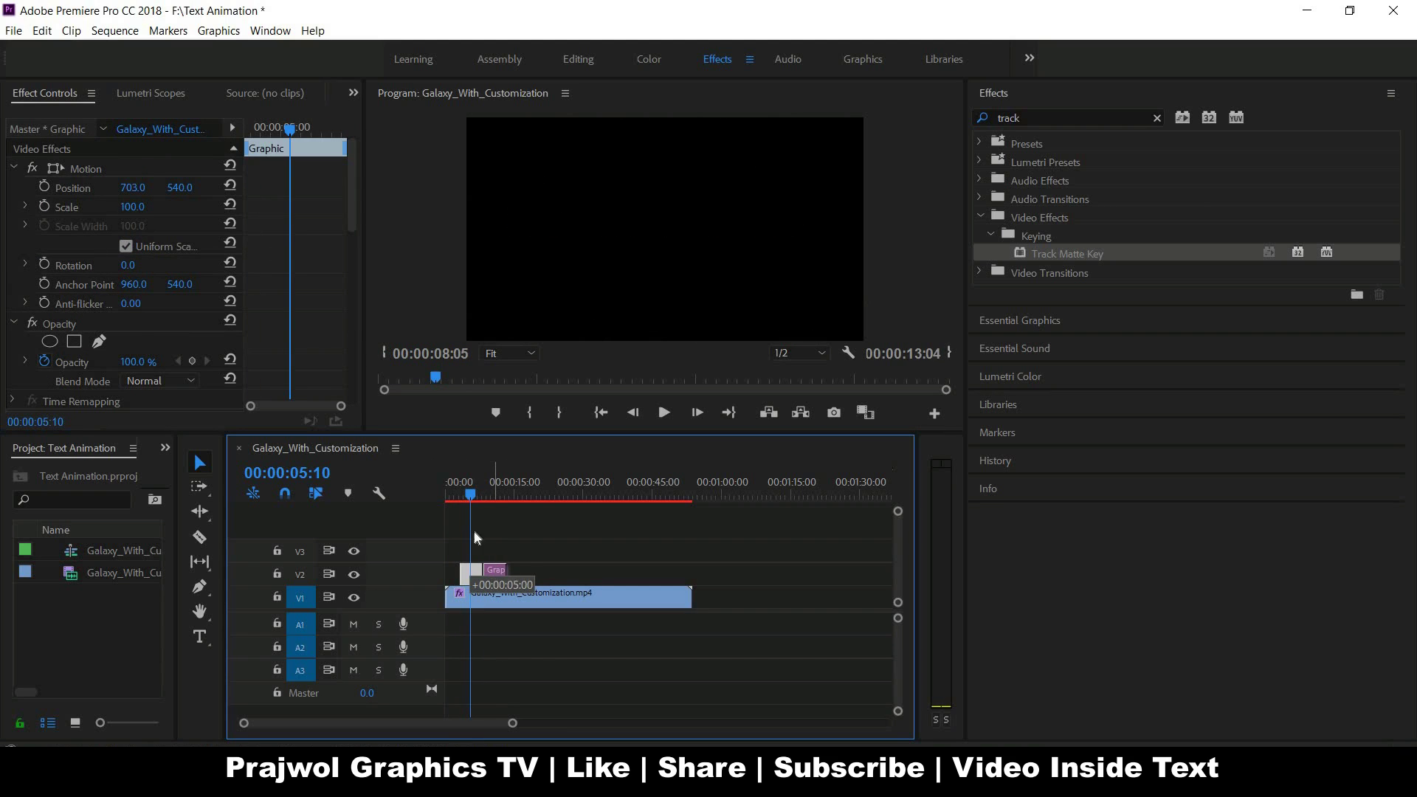
left_click_drag(498, 572, 489, 572)
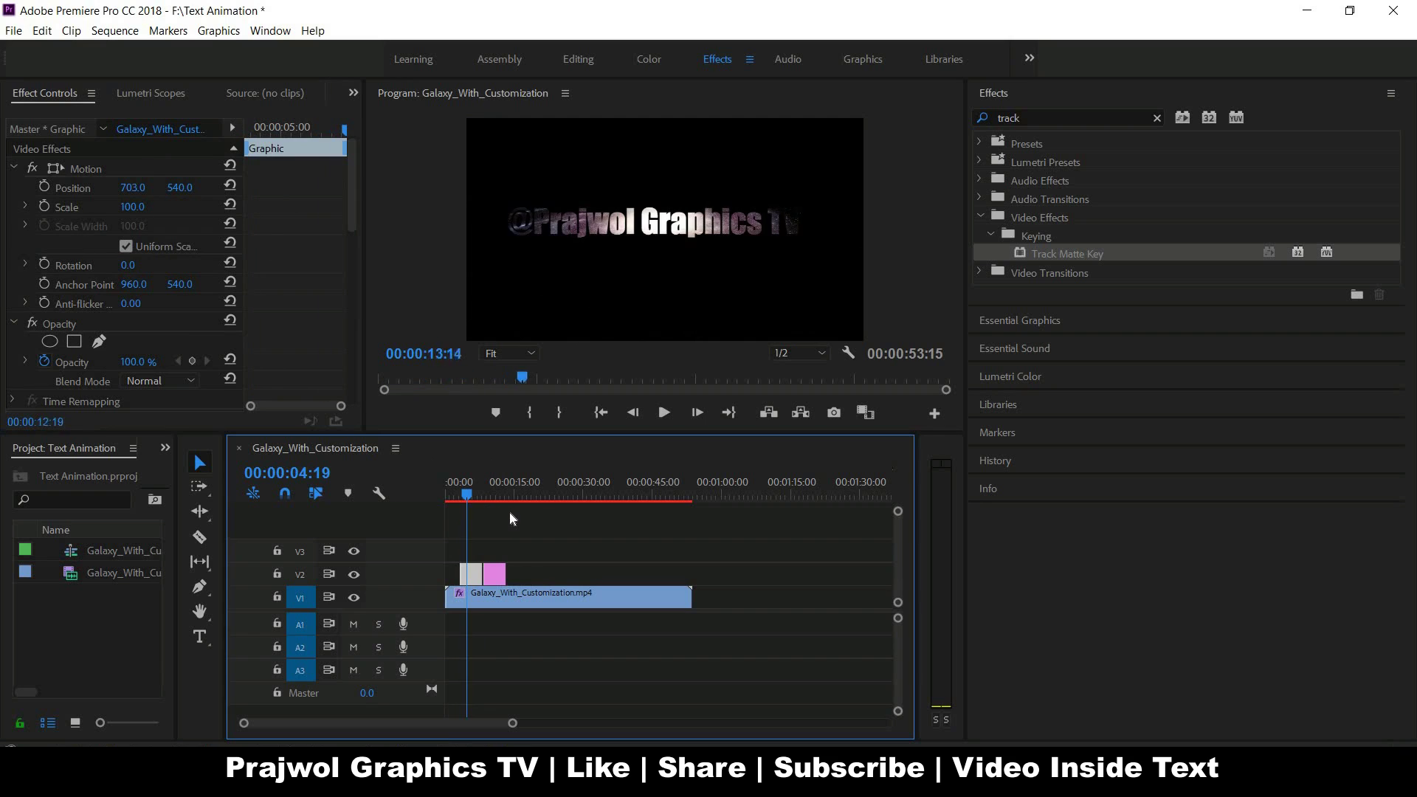
mouse_move(470, 500)
left_mouse_down()
mouse_move(516, 510)
mouse_move(480, 520)
left_mouse_up()
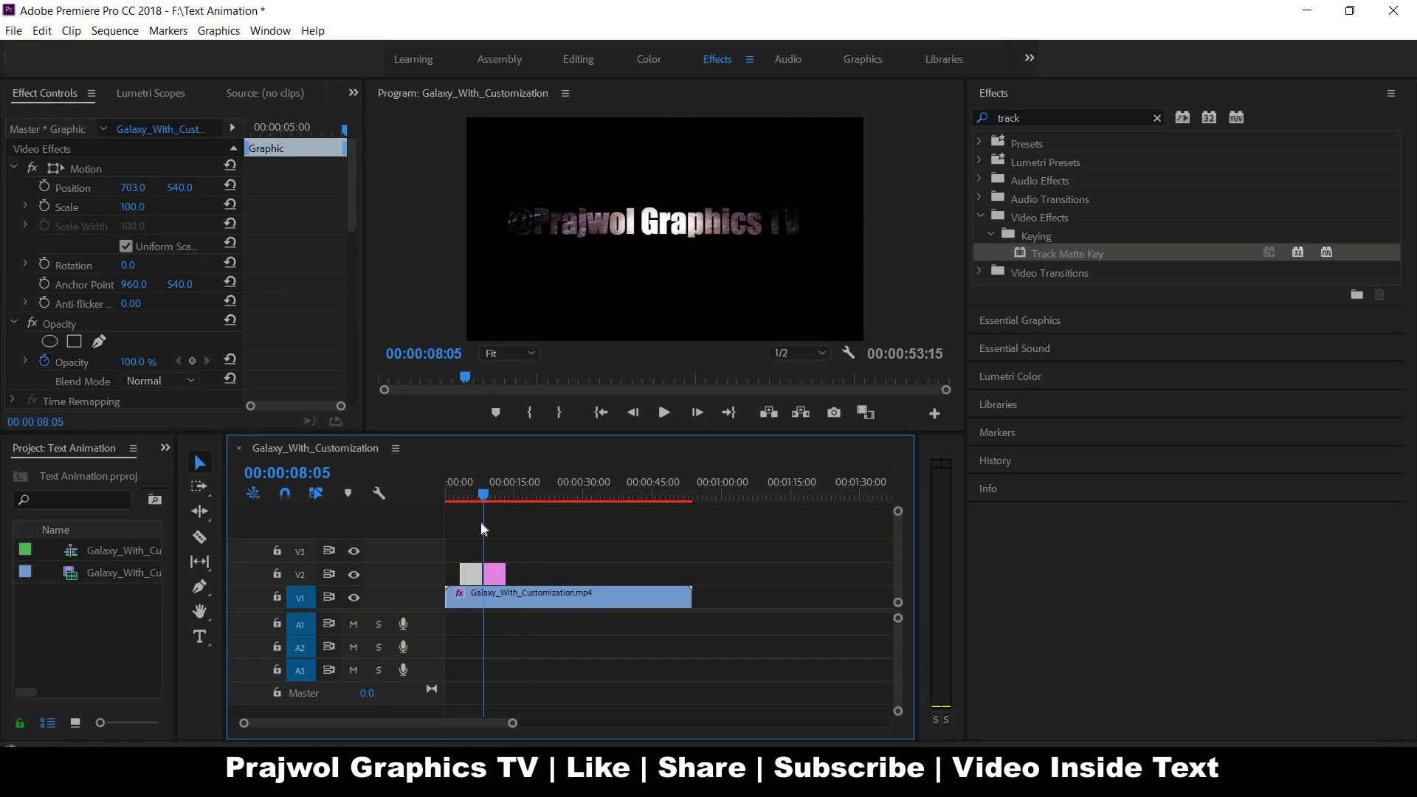
Zoom the timeline in and clear 'track' from the Effects search box.
left_click_drag(512, 722, 390, 723)
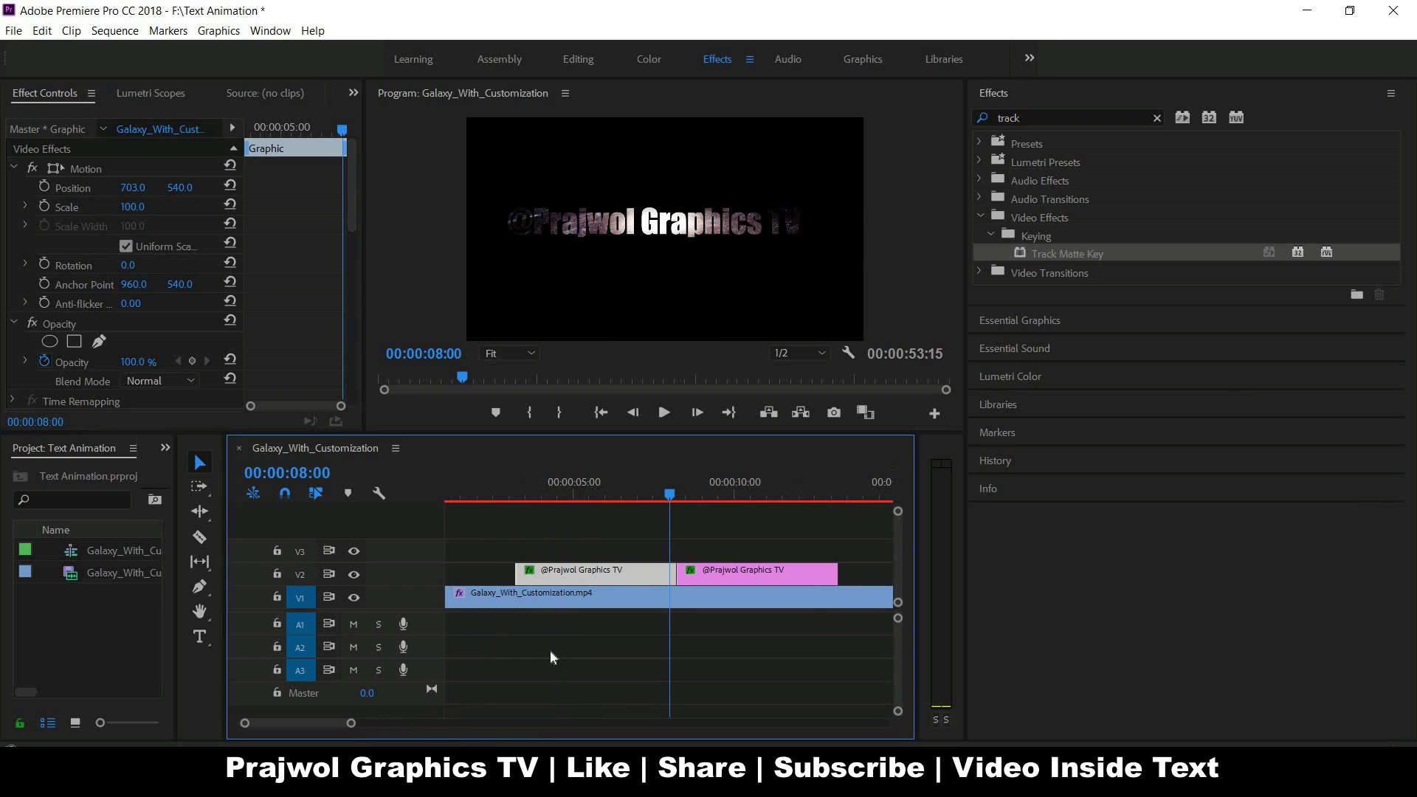
double_click(1044, 118)
key("BackSpace")
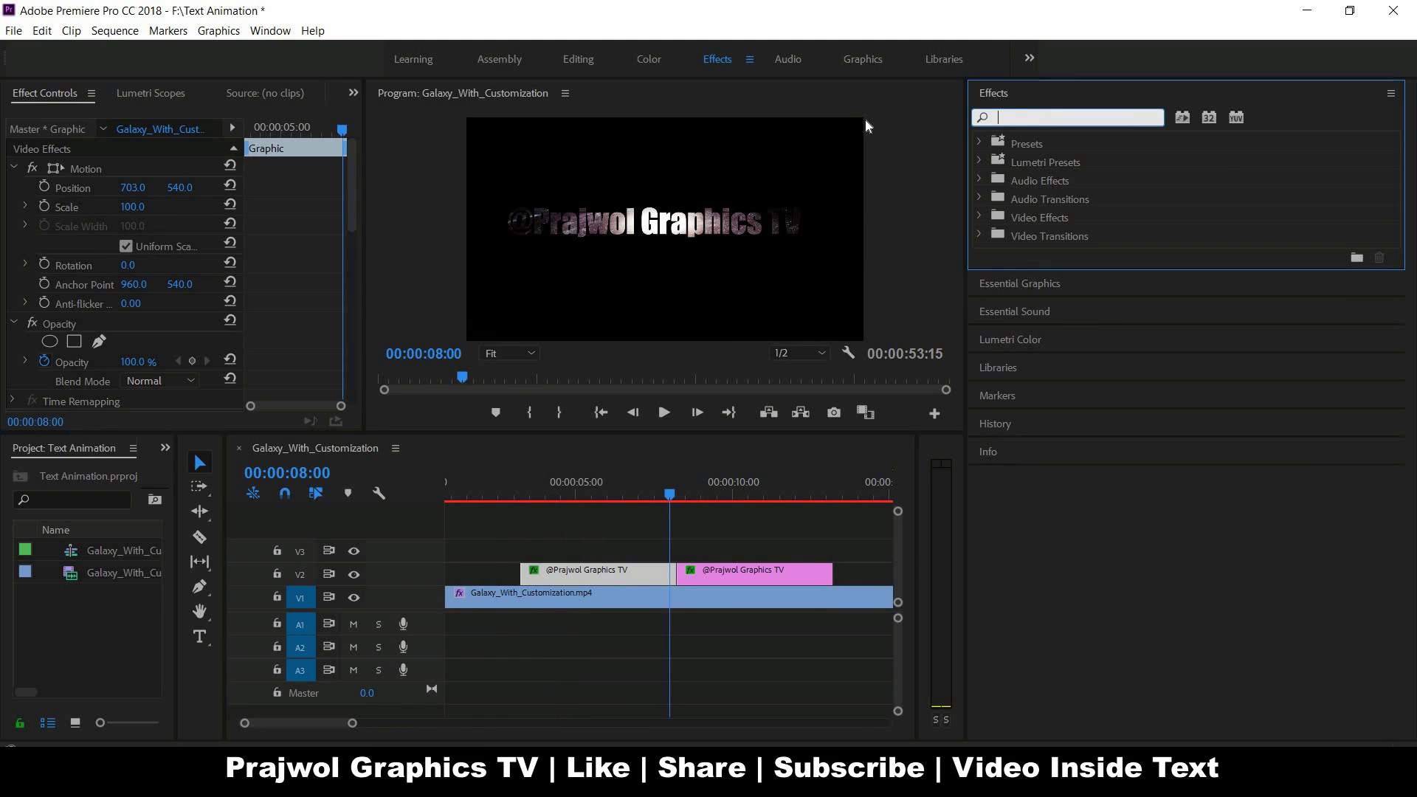
Search 'wipe' and apply the Pinwheel transition at the cut between the V2 text clips.
type("wipe")
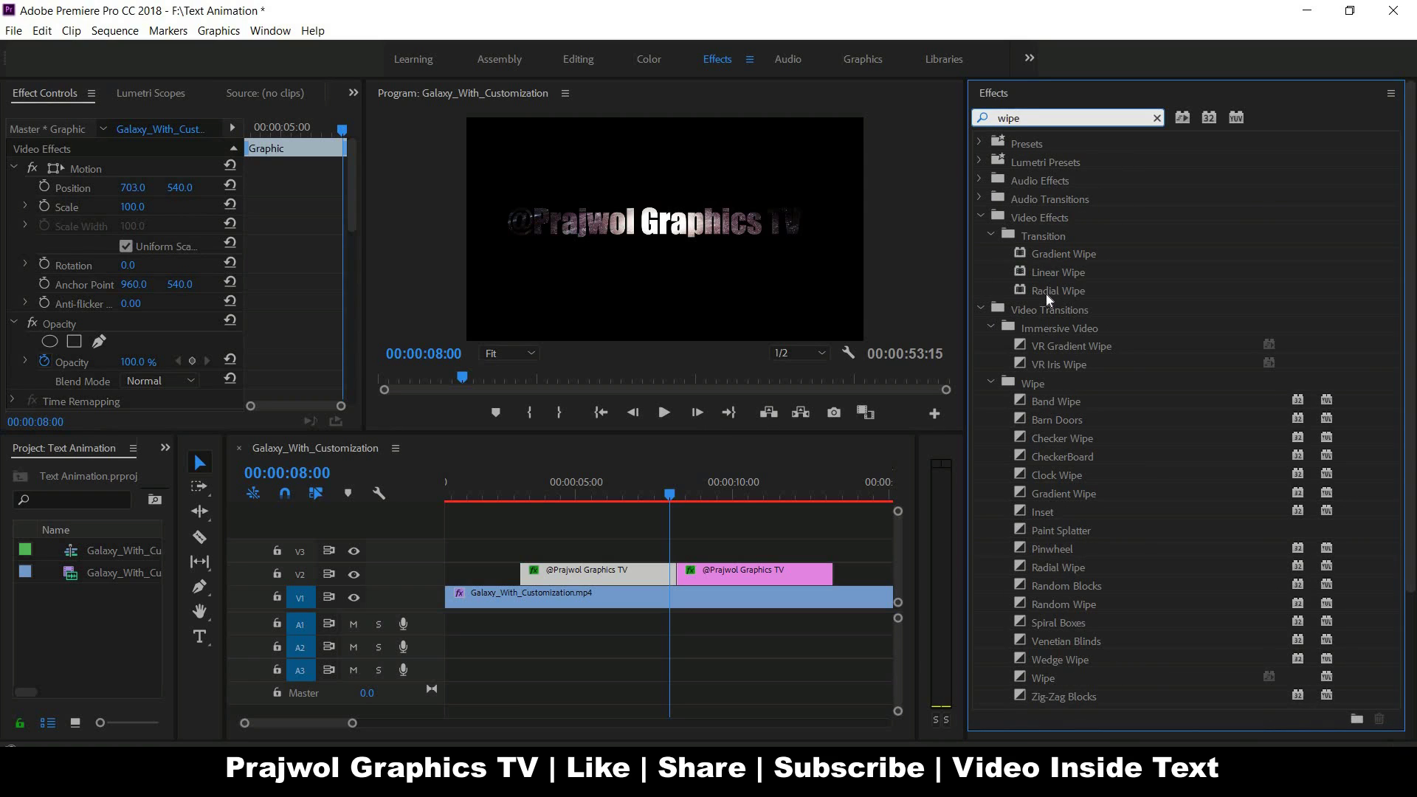
left_click(1046, 292)
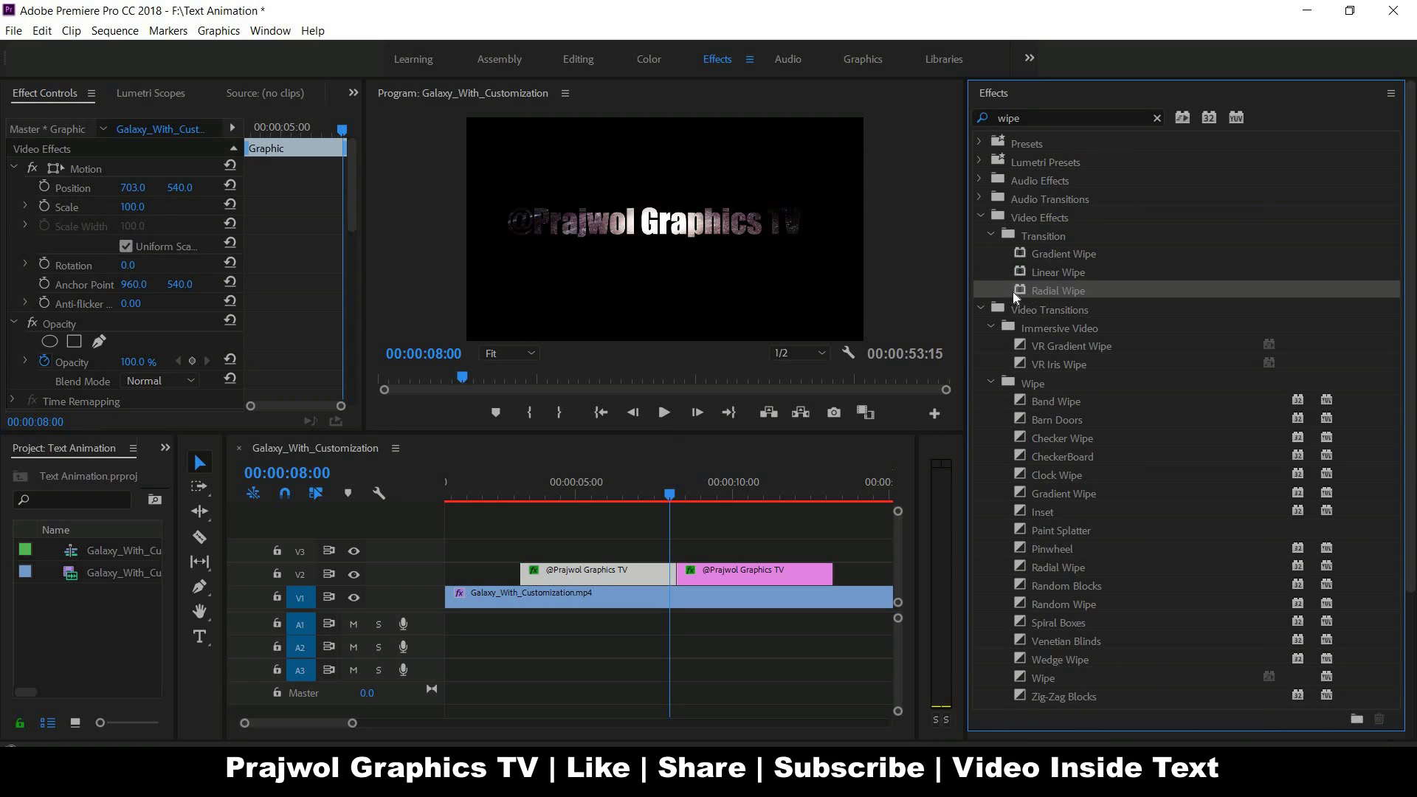
left_click(1060, 347)
left_click(1048, 363)
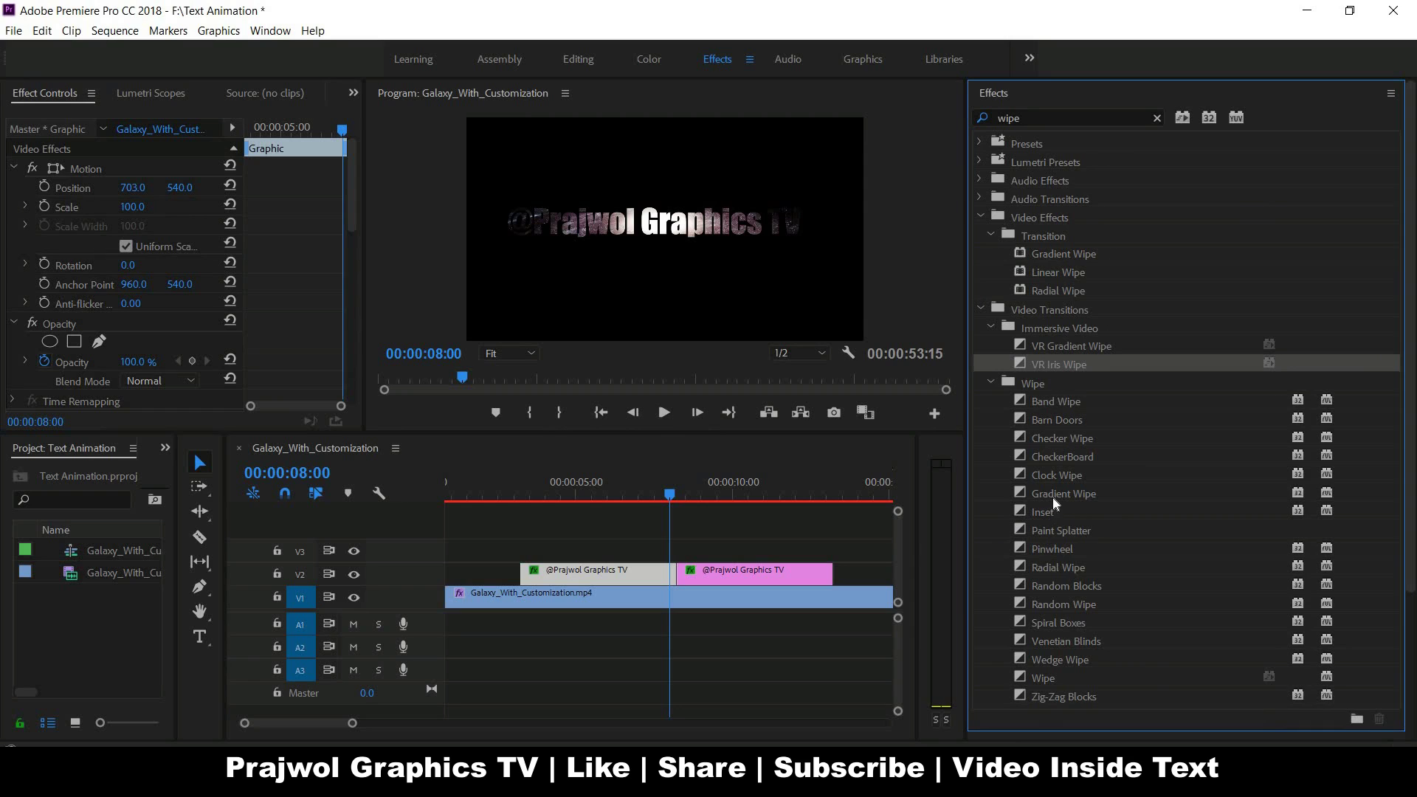
left_click(1052, 551)
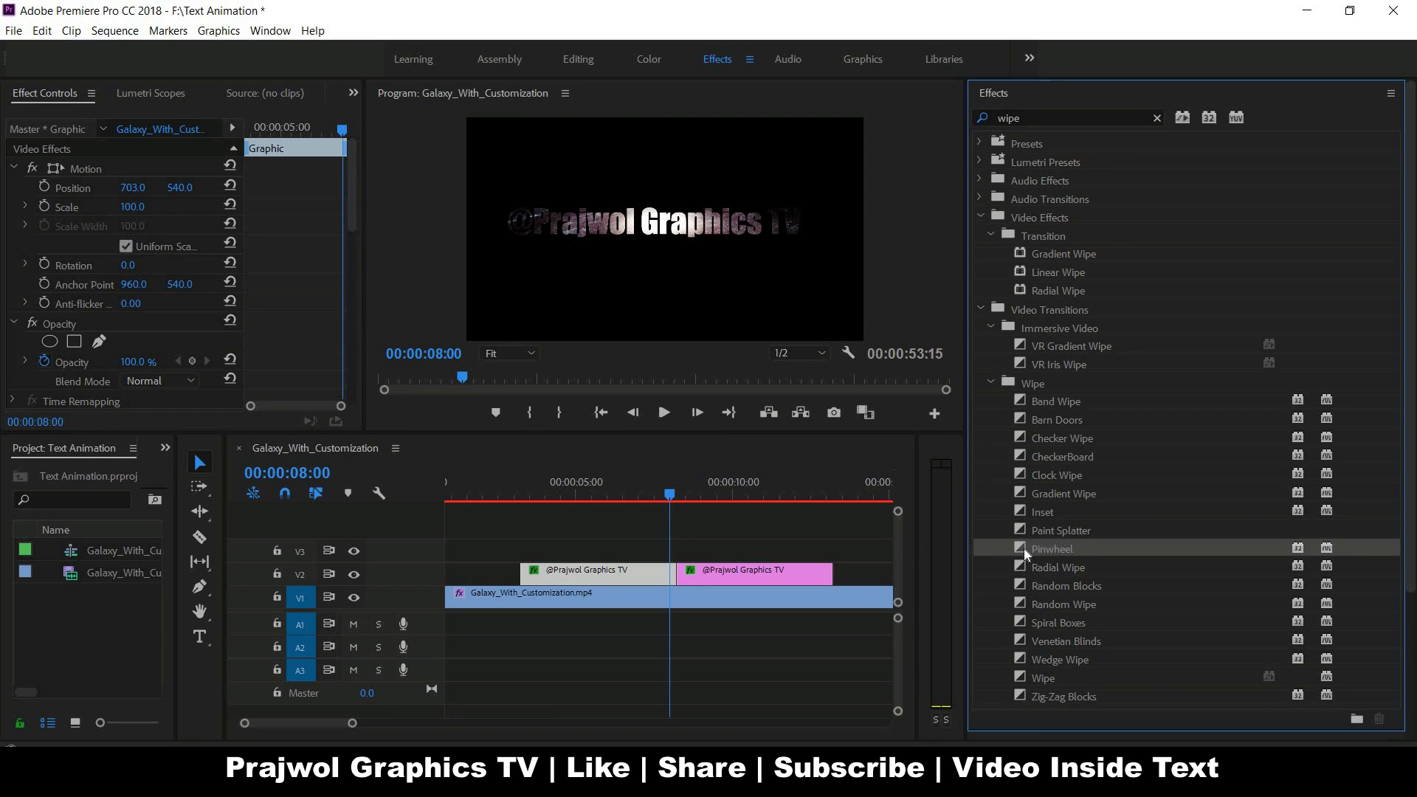
left_click_drag(1025, 550, 681, 571)
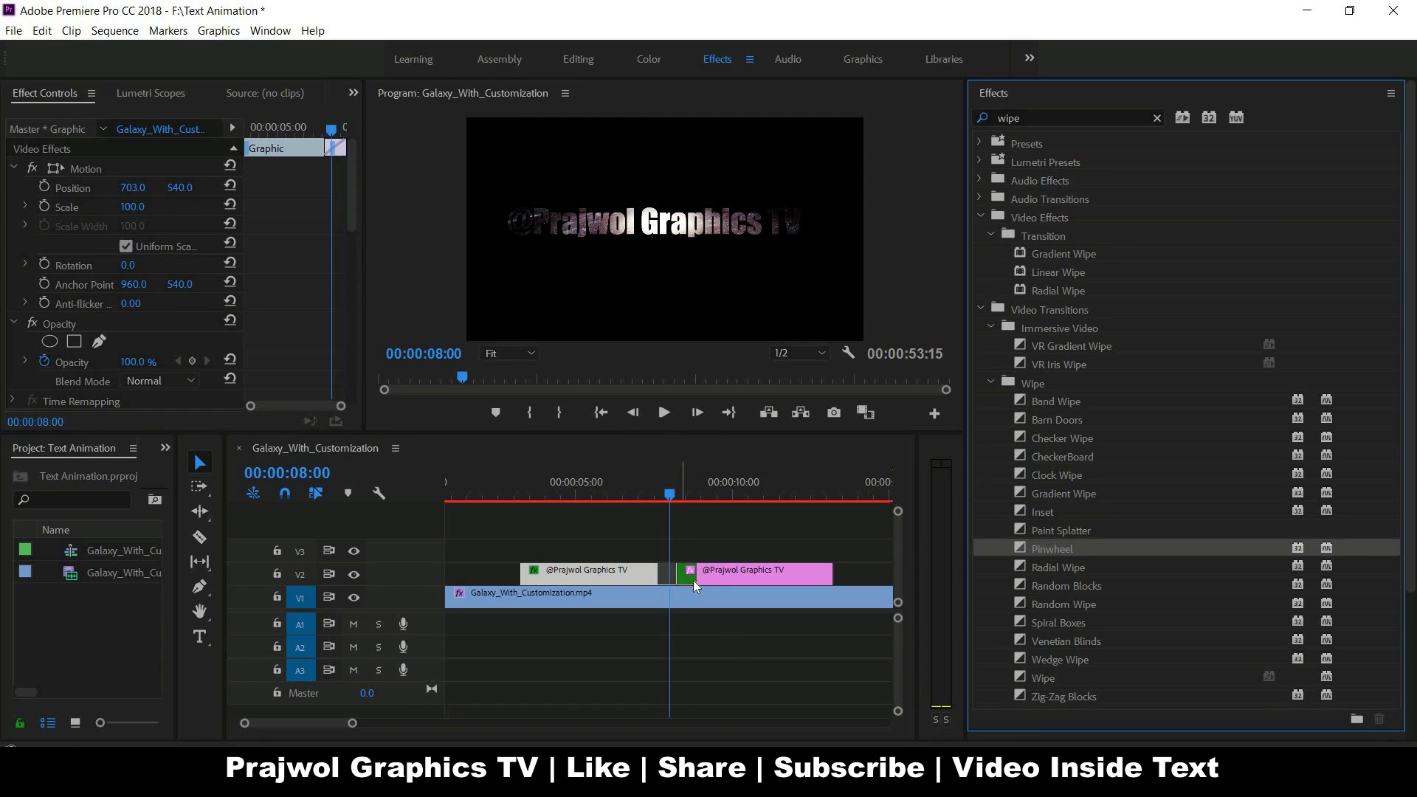
Preview the Pinwheel transition from just before the cut.
left_click(651, 494)
key("space")
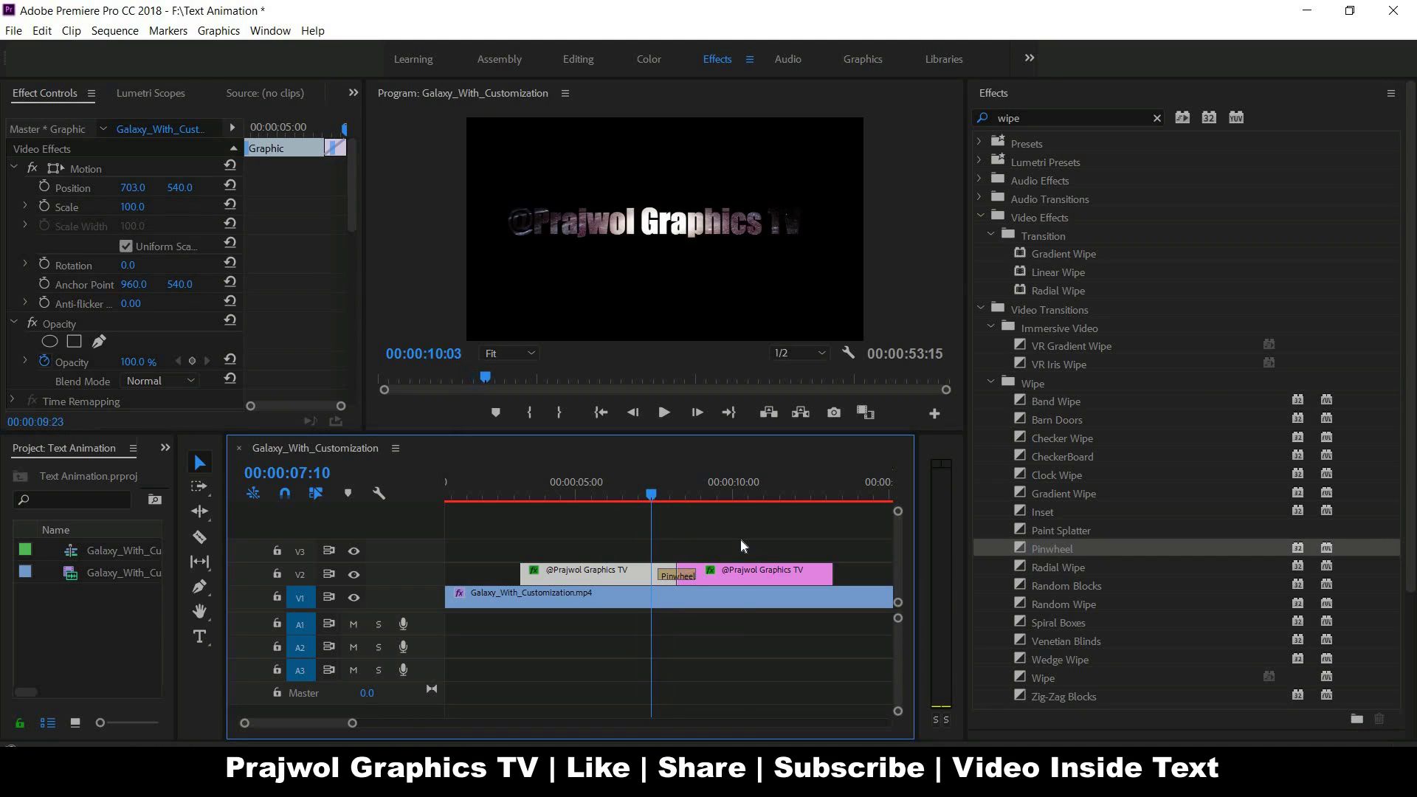
left_click(714, 581)
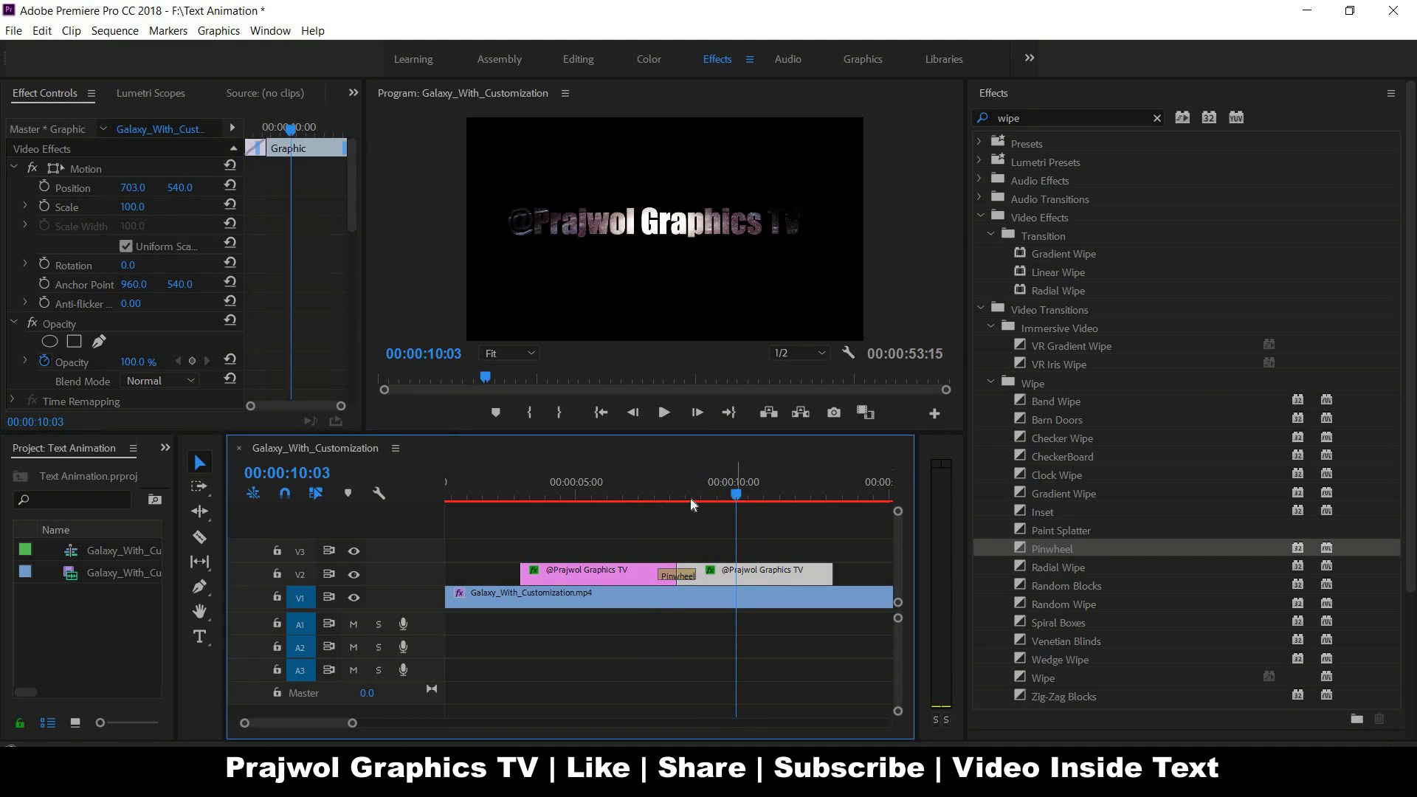
left_click(654, 502)
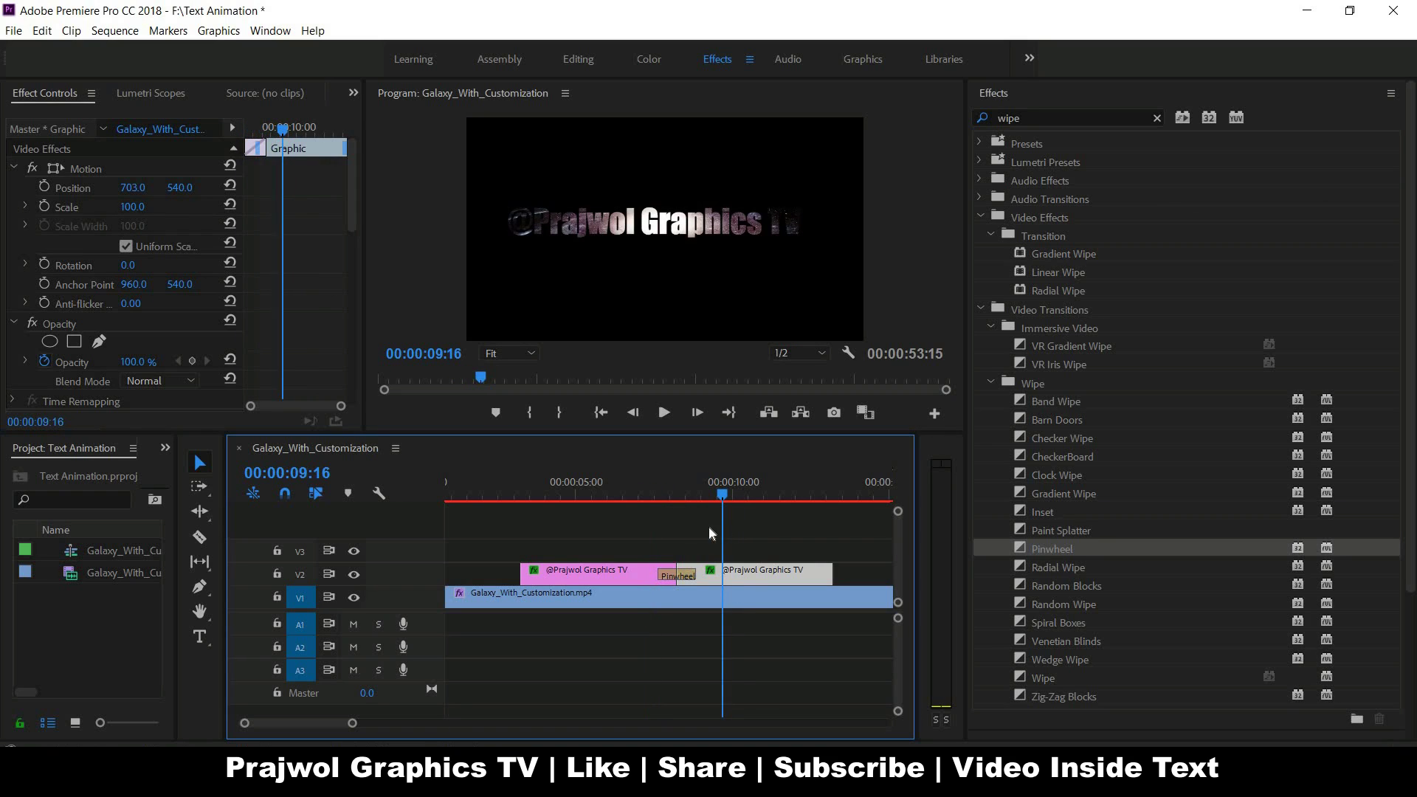
left_click(653, 500)
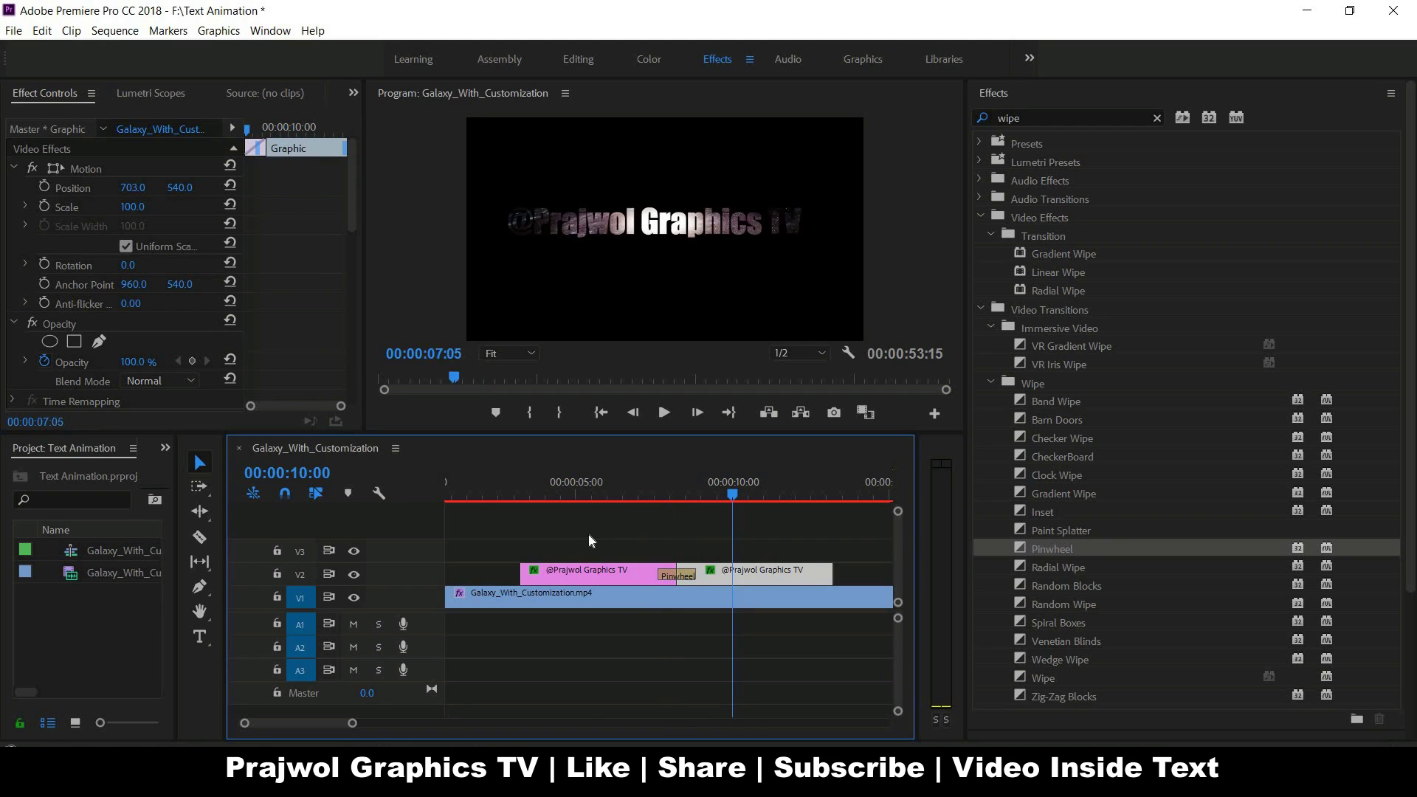
Zoom the timeline out and play the whole sequence from the start.
key("Home")
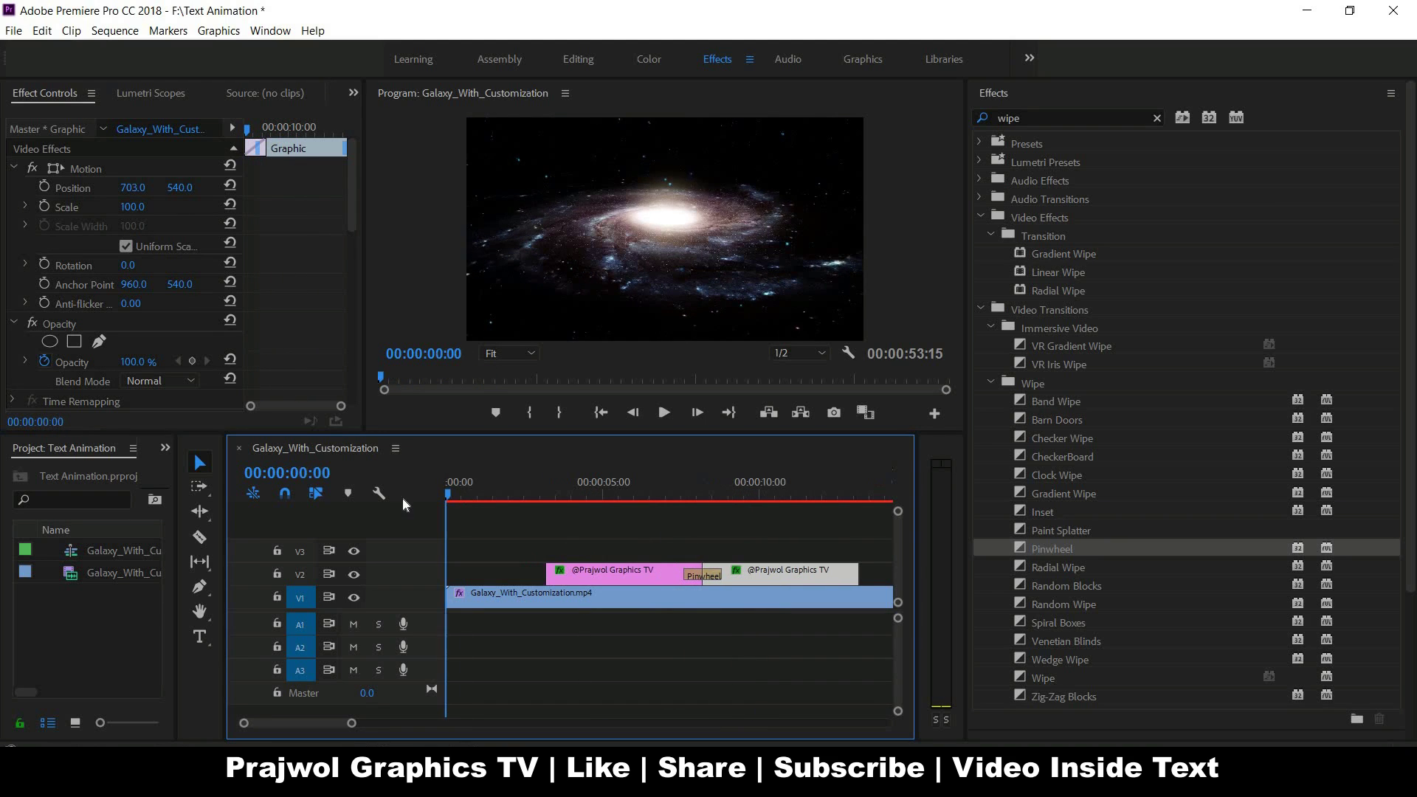
left_click(449, 515)
left_click_drag(351, 723, 481, 730)
key("space")
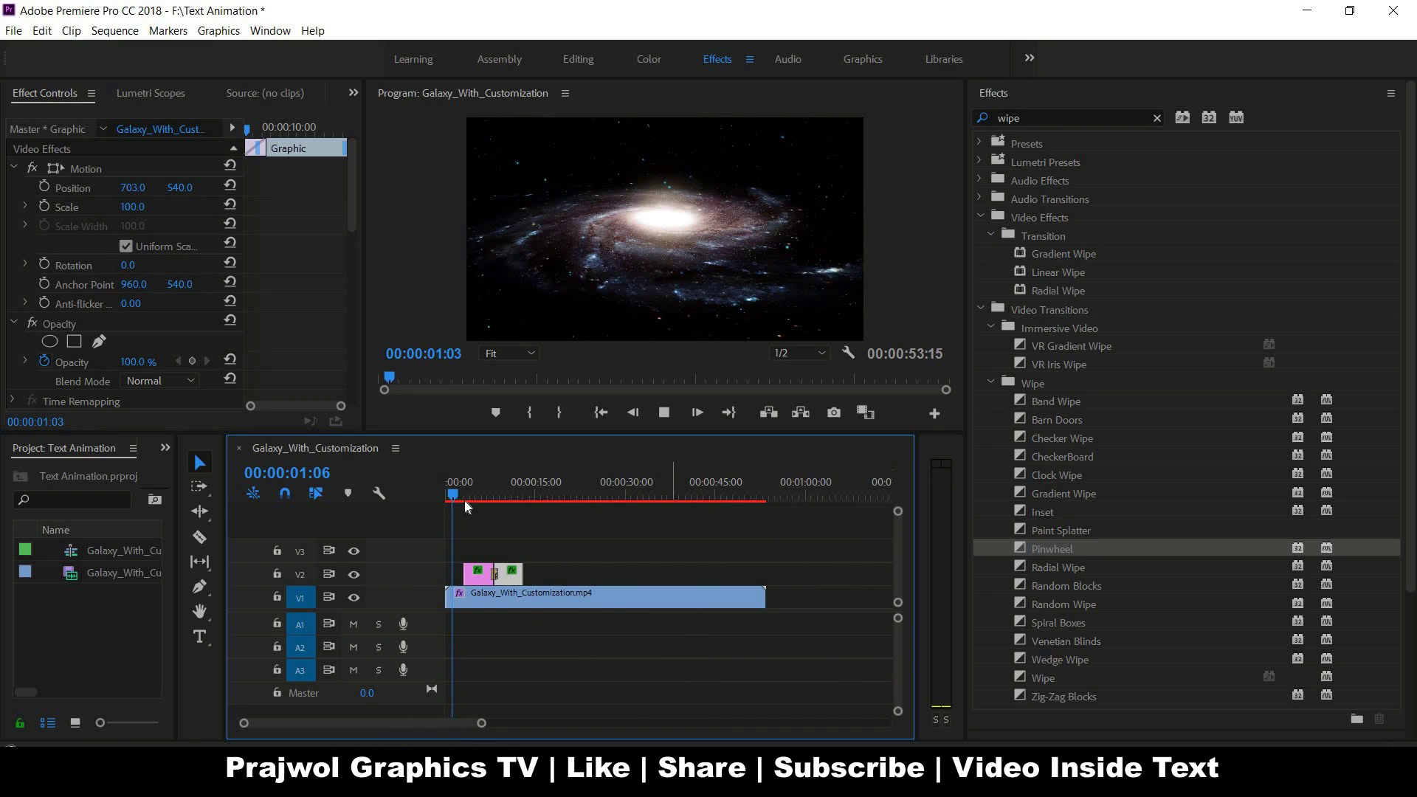
mouse_move(464, 499)
left_mouse_down()
mouse_move(498, 515)
mouse_move(519, 570)
mouse_move(566, 572)
left_mouse_up()
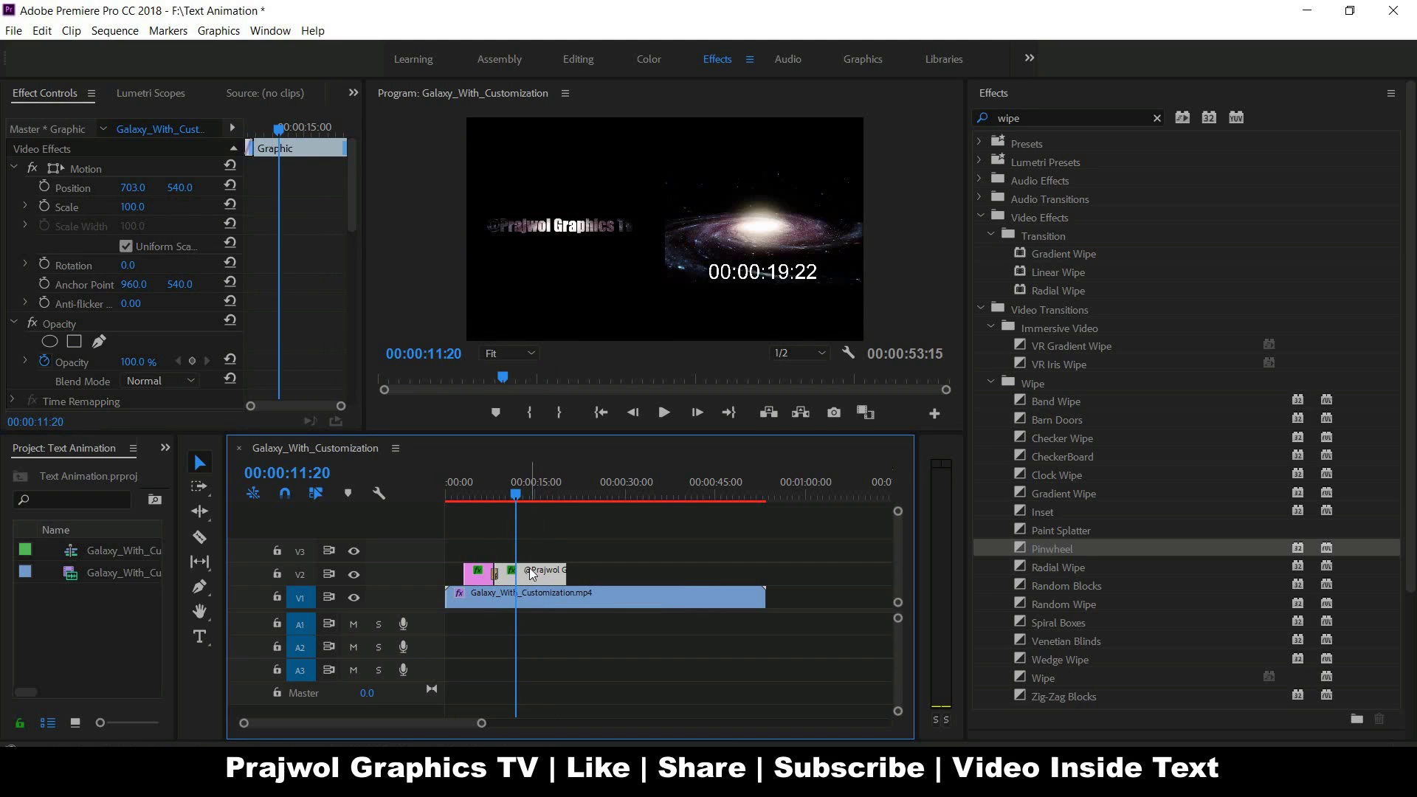
Keyframe the text's Scale from 14:07, setting 139 then 133 at 16:01, plus a copied third key.
left_click(518, 495)
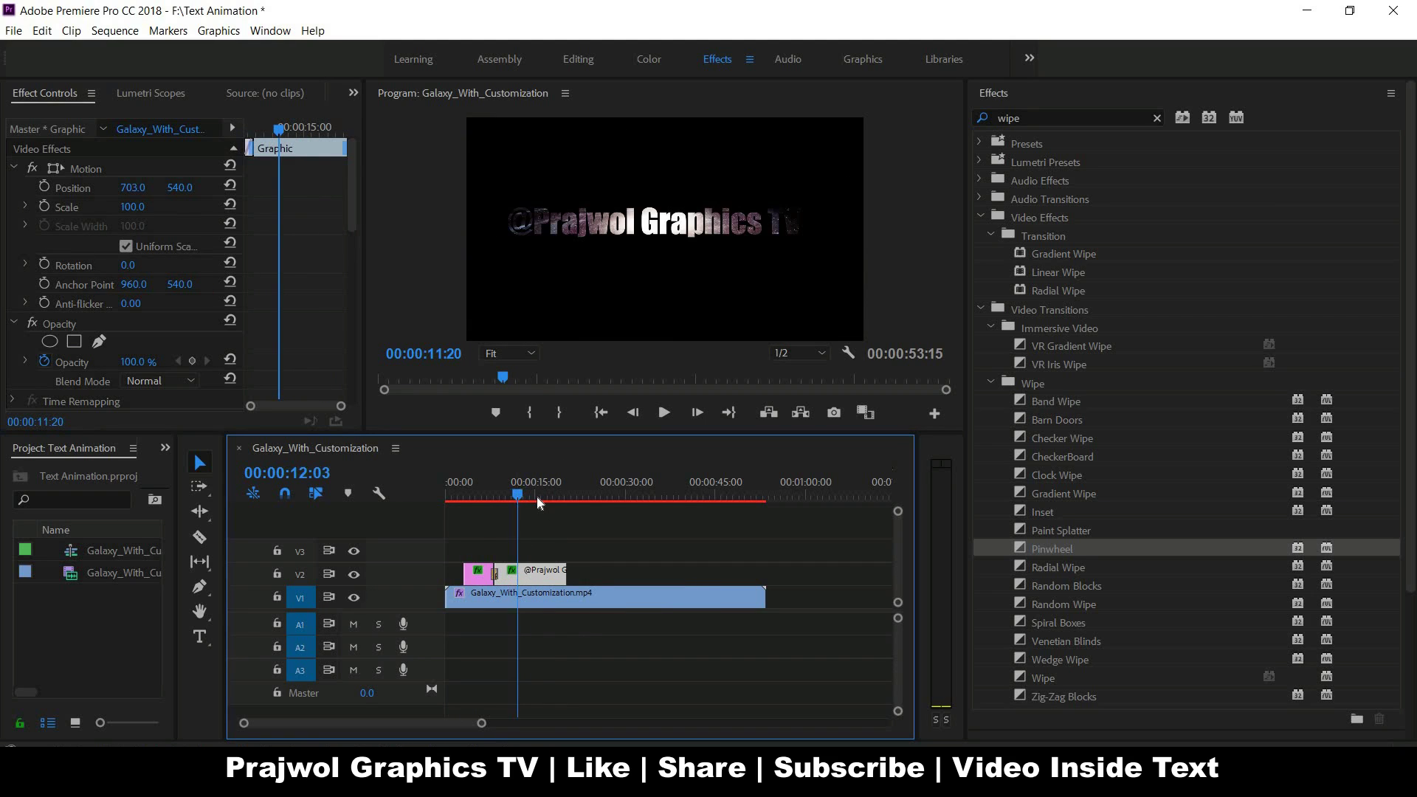
left_click(530, 496)
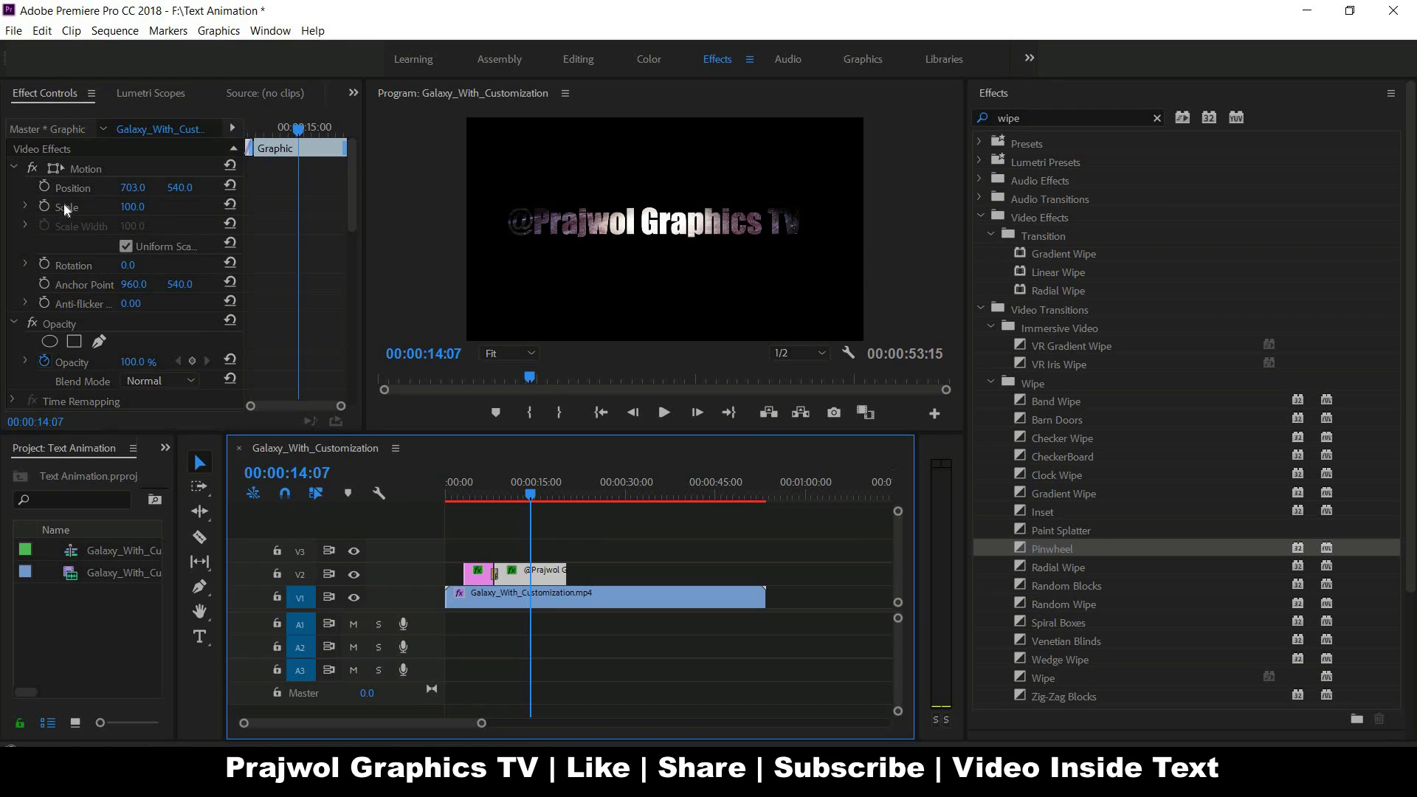
left_click(45, 206)
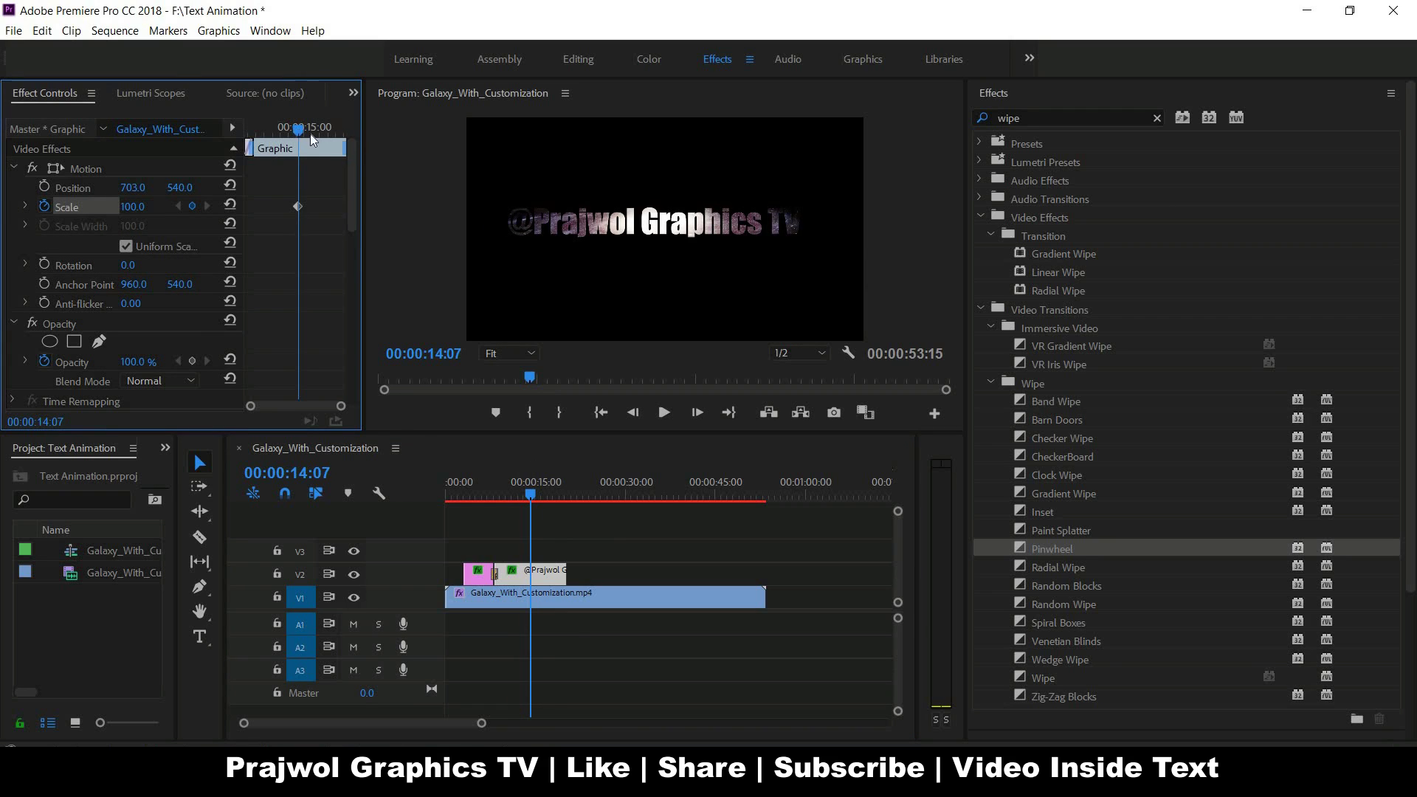
left_click_drag(311, 135, 312, 135)
left_click(133, 207)
type("139")
key("Return")
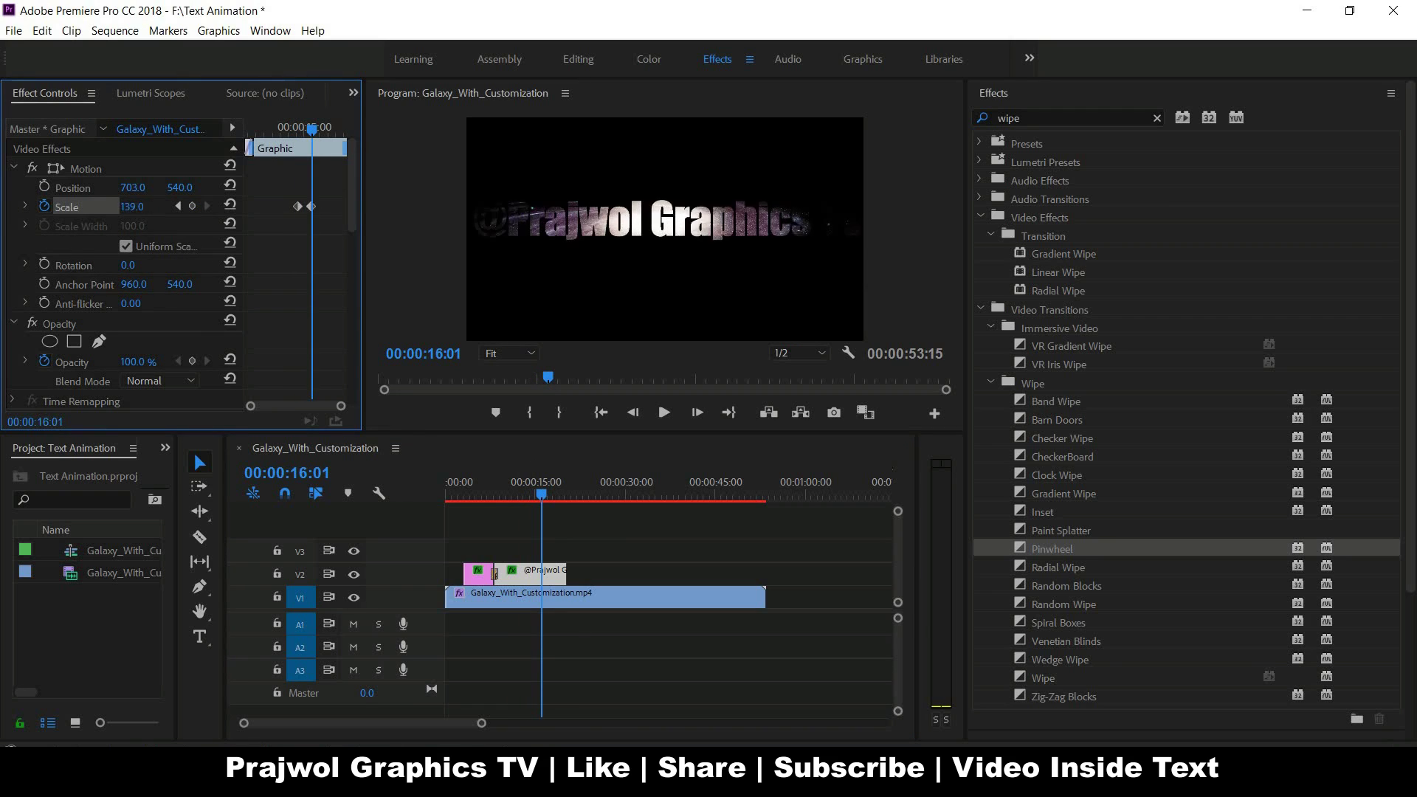
left_click_drag(132, 207, 318, 133)
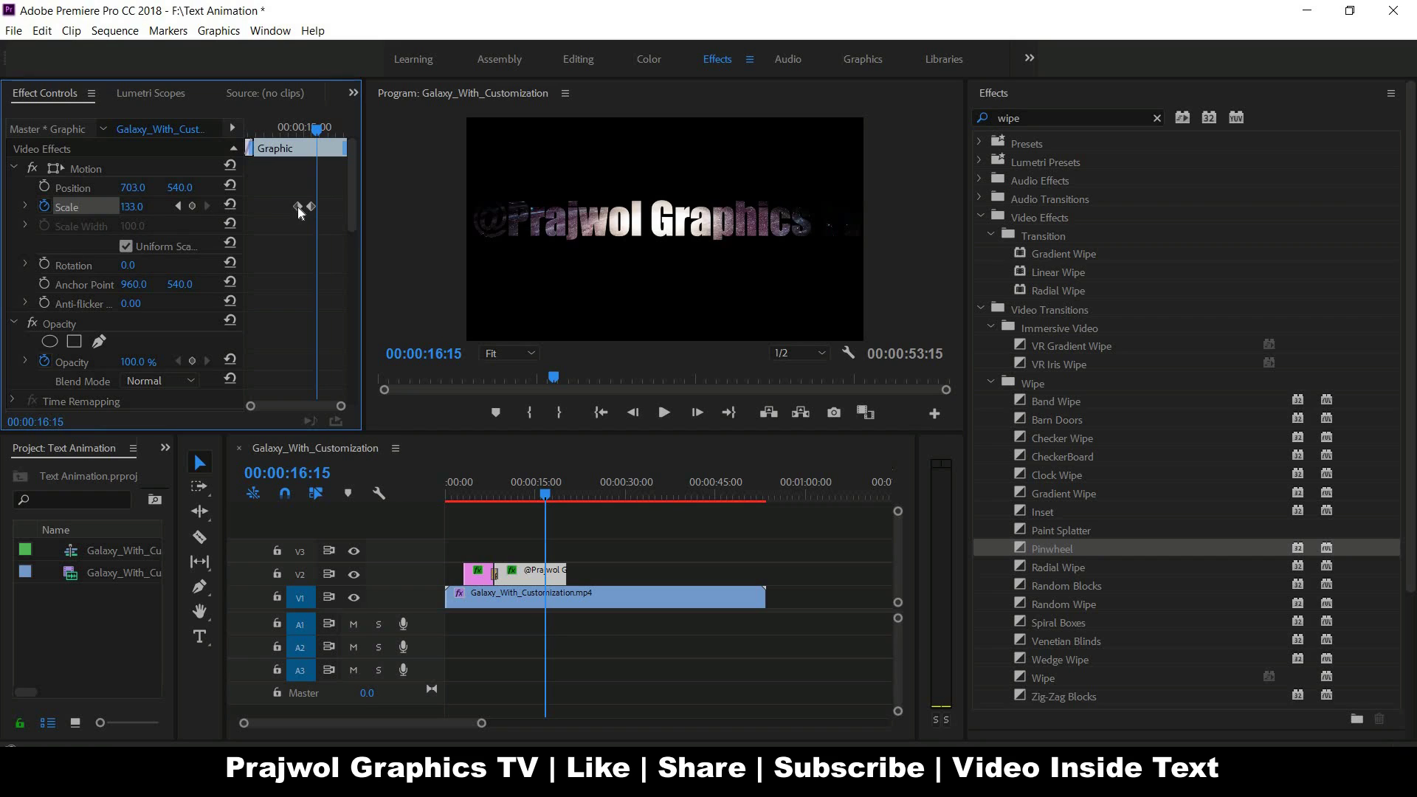
left_click_drag(298, 206, 324, 207, "alt")
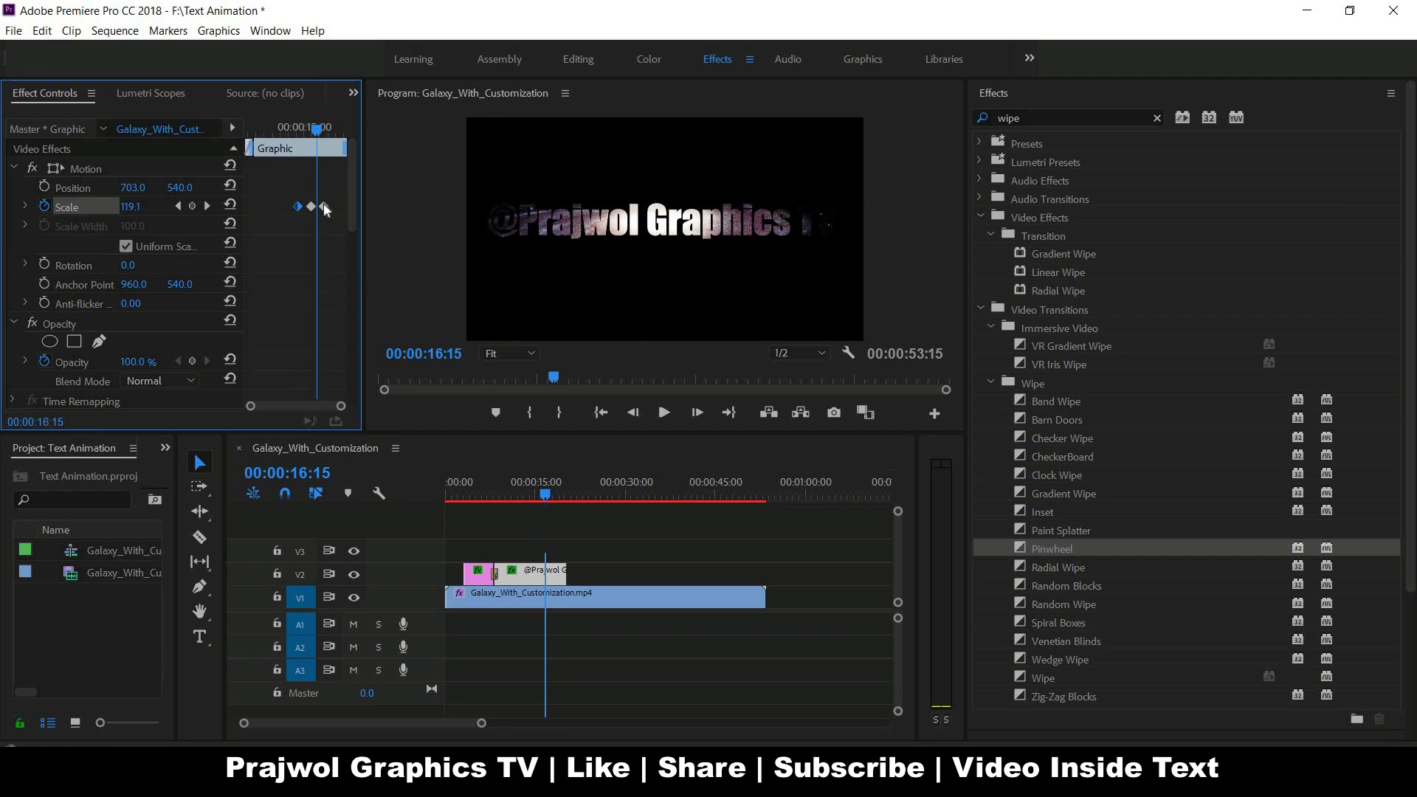
Ease the third, middle and first Scale keyframes, then scrub to check the smoother zoom.
right_click(324, 209)
left_click(365, 450)
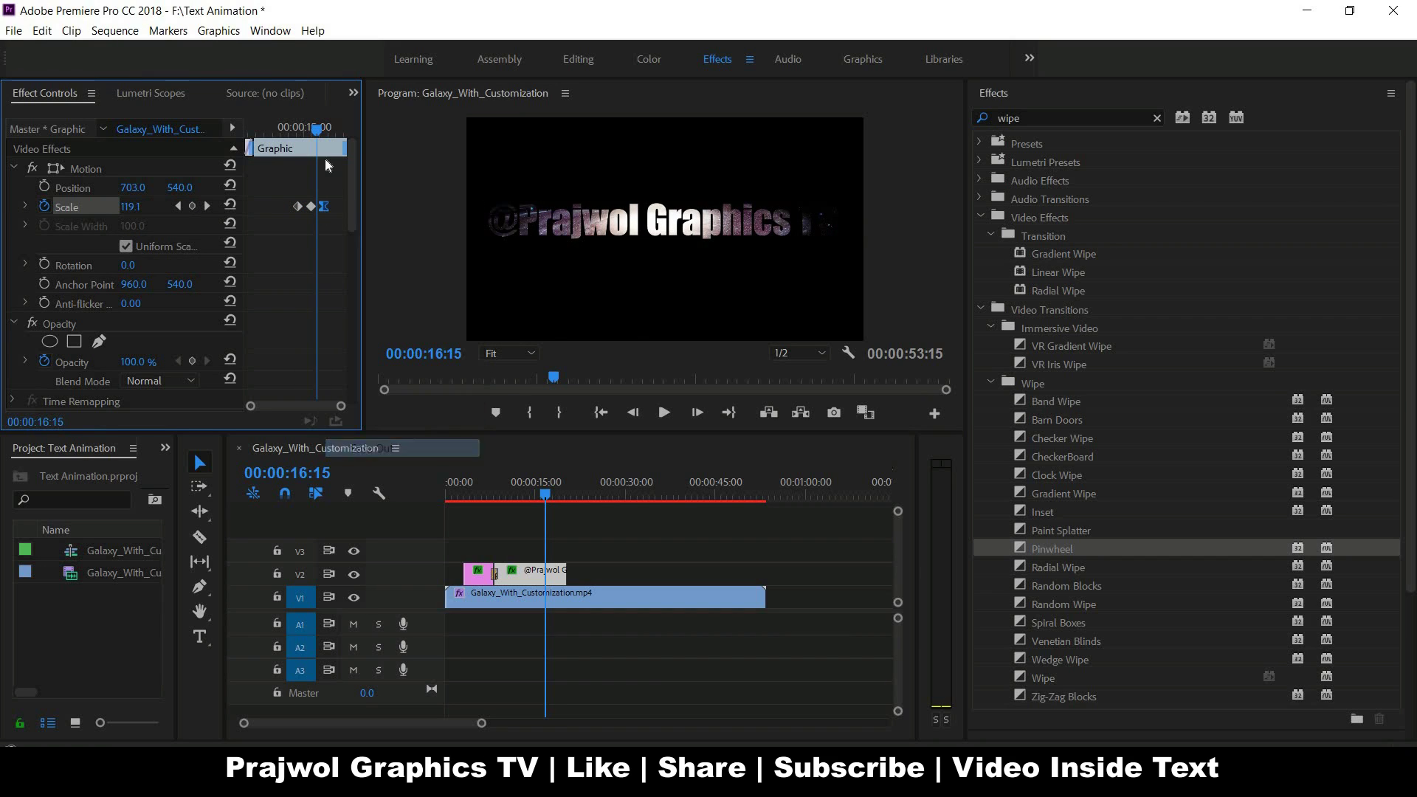
right_click(313, 204)
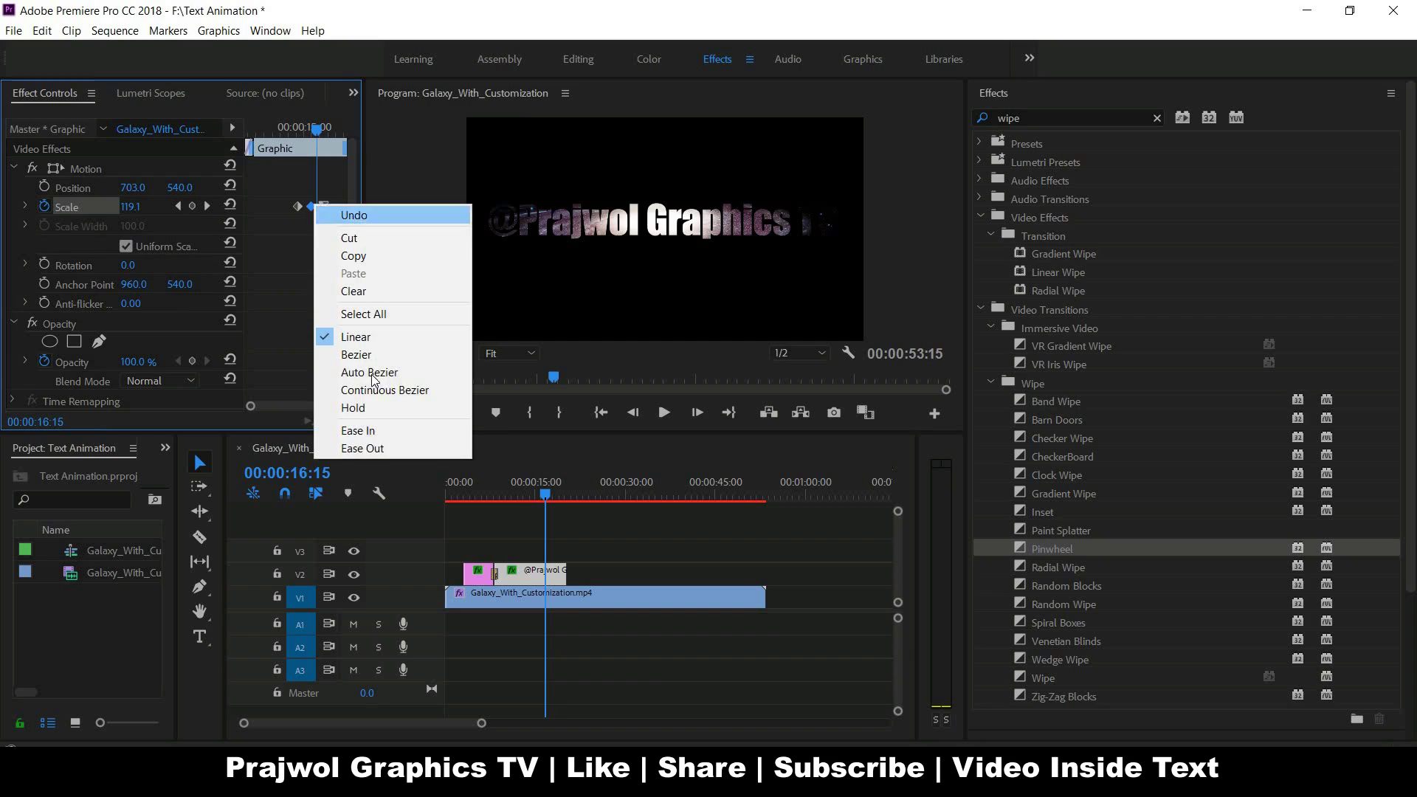
left_click(367, 431)
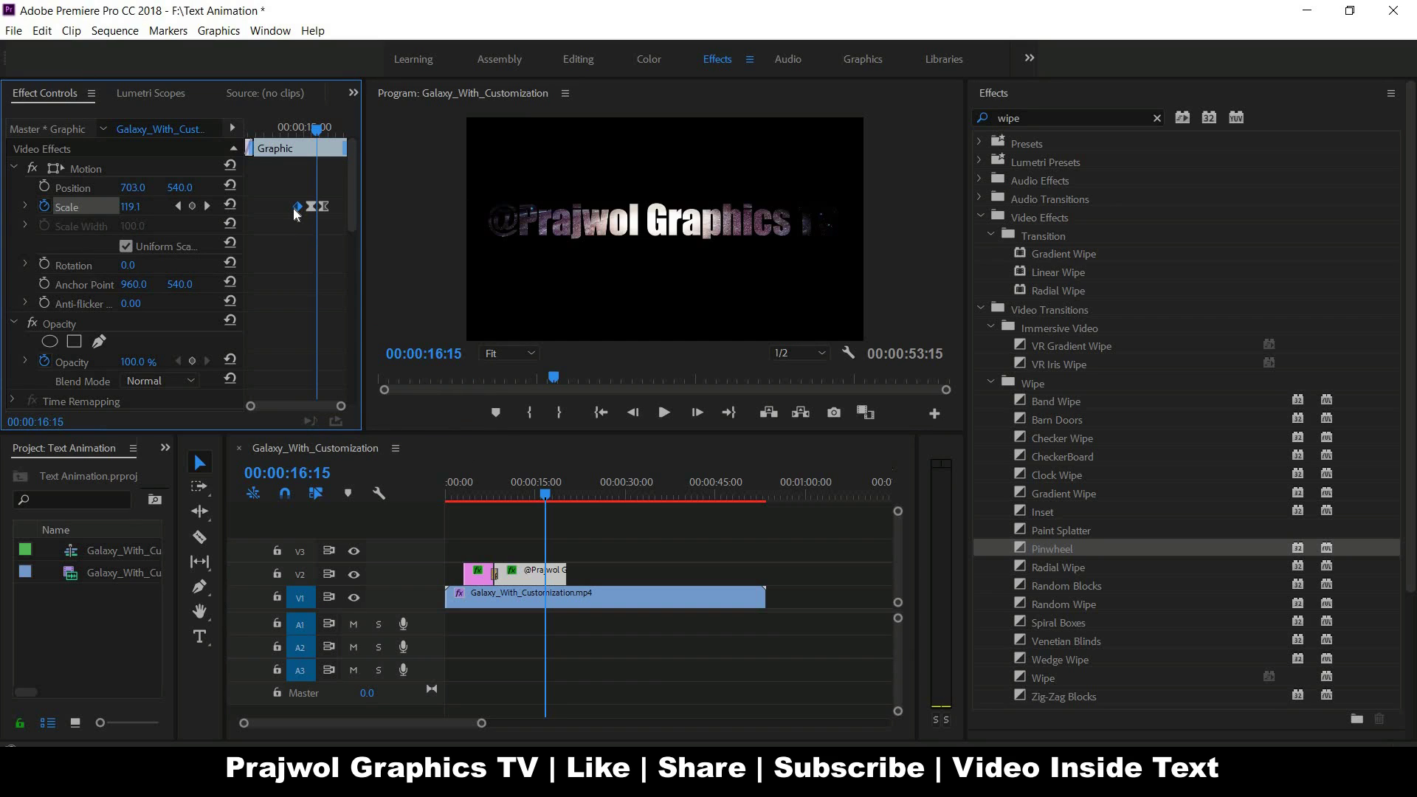
right_click(298, 207)
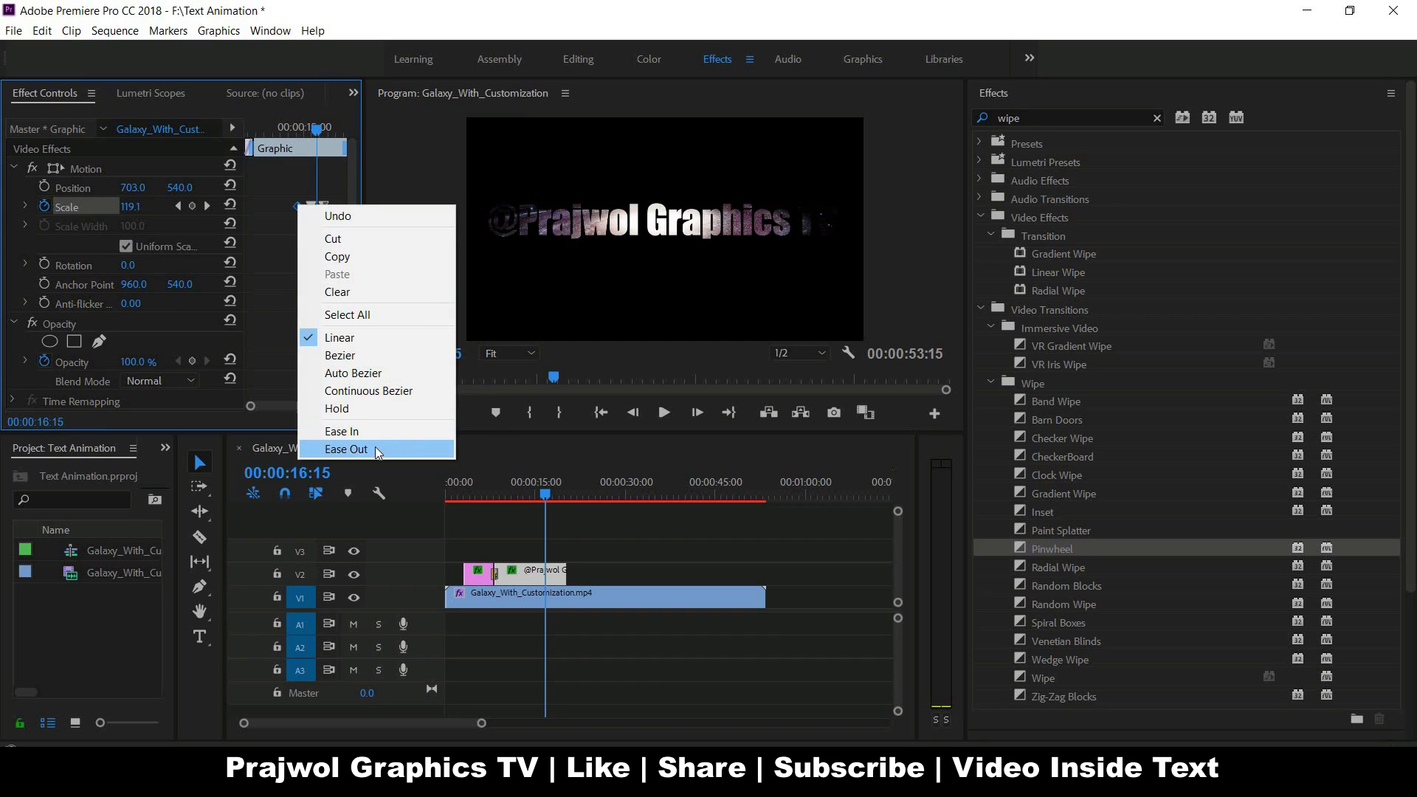
left_click(357, 432)
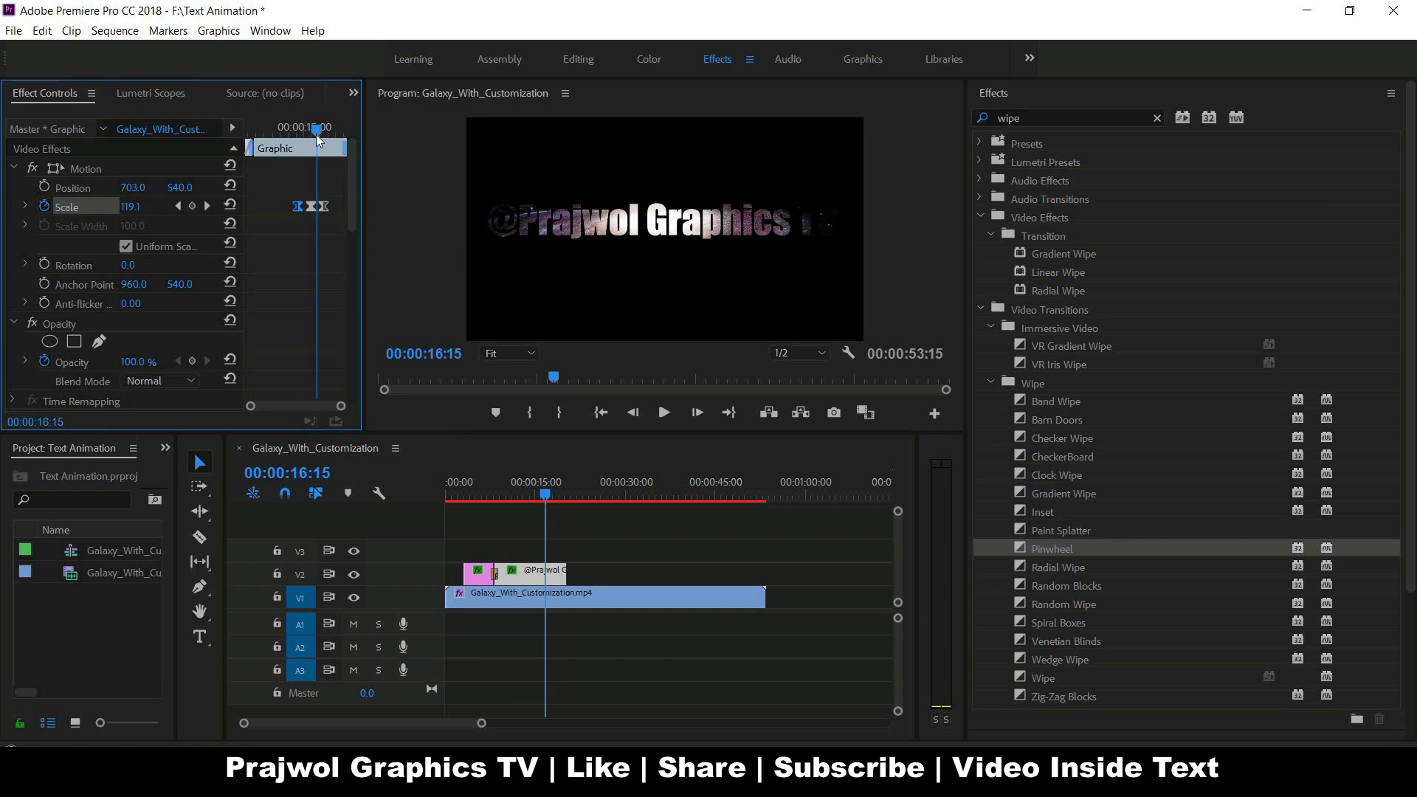
mouse_move(316, 134)
left_mouse_down()
mouse_move(330, 171)
mouse_move(308, 189)
mouse_move(339, 206)
mouse_move(277, 219)
mouse_move(357, 262)
left_mouse_up()
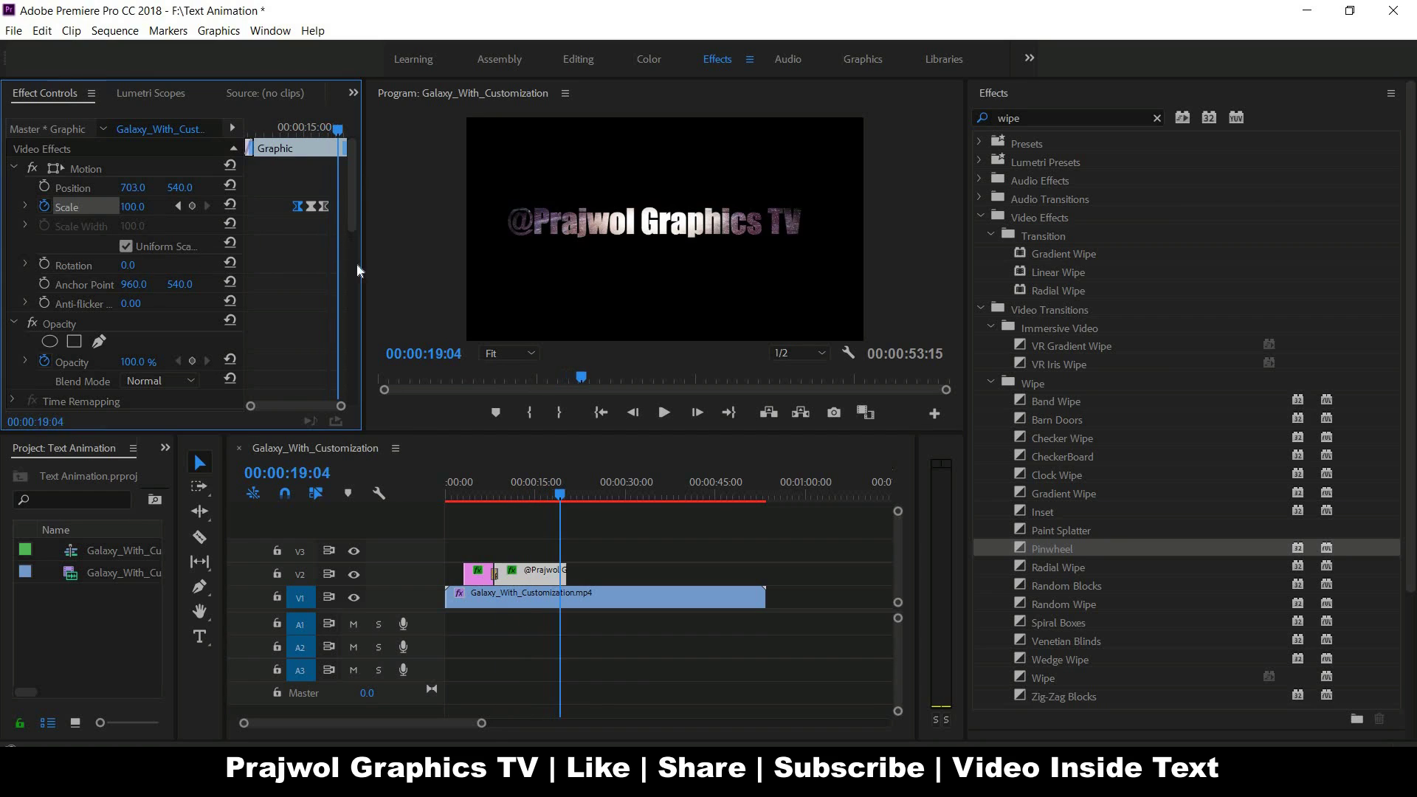
Apply Radial Wipe to the end of the V2 text clip and scrub to preview it.
left_click_drag(1029, 568, 567, 573)
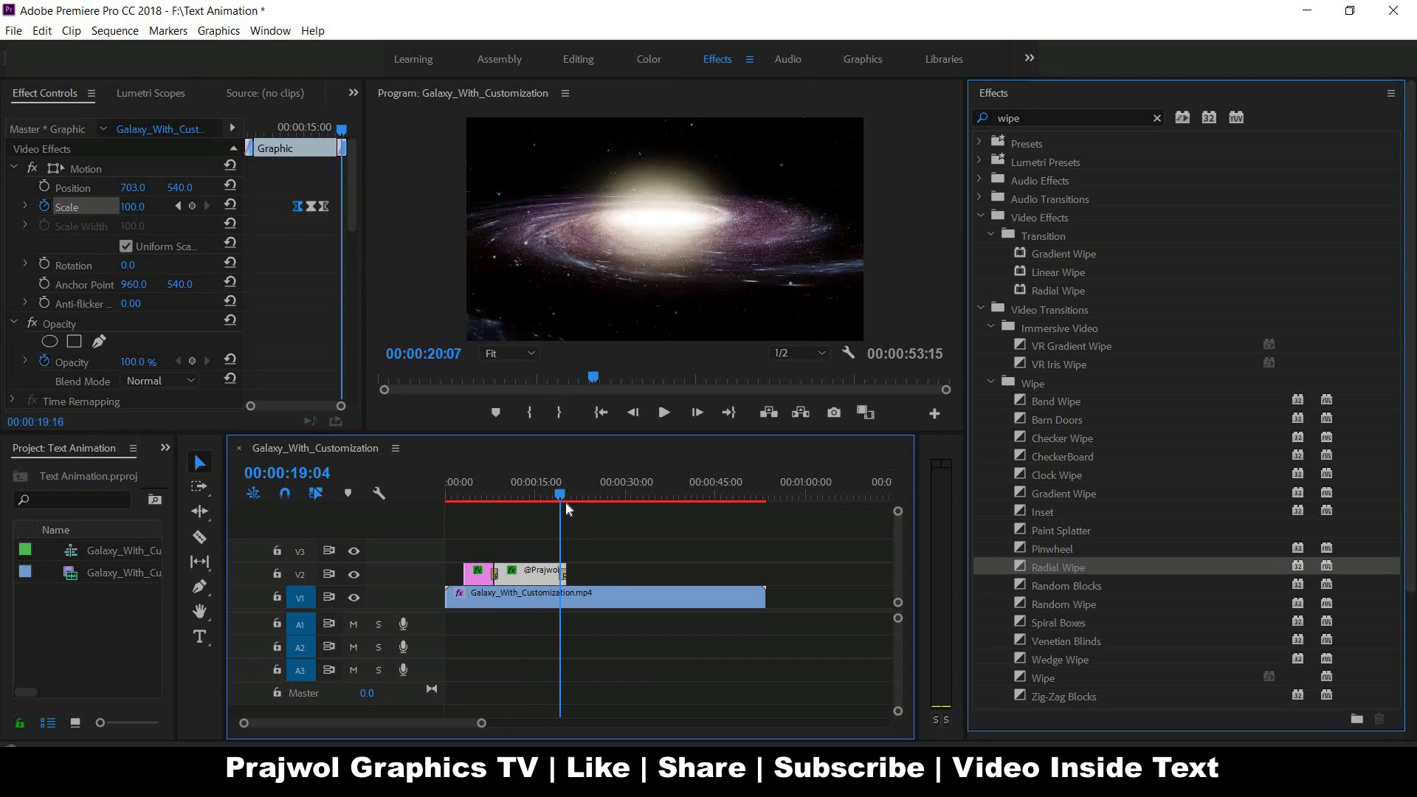
left_click_drag(565, 502, 552, 508)
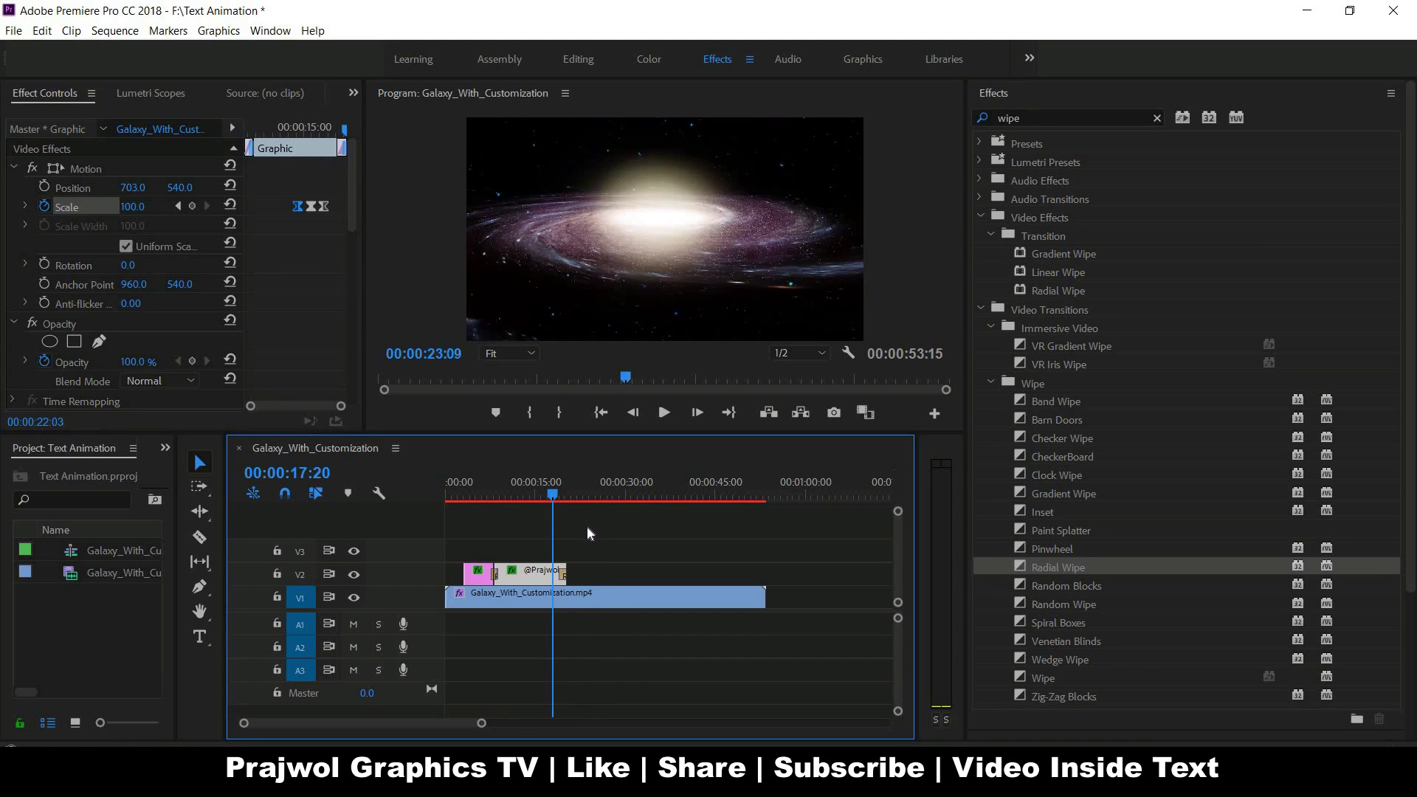
key("Home")
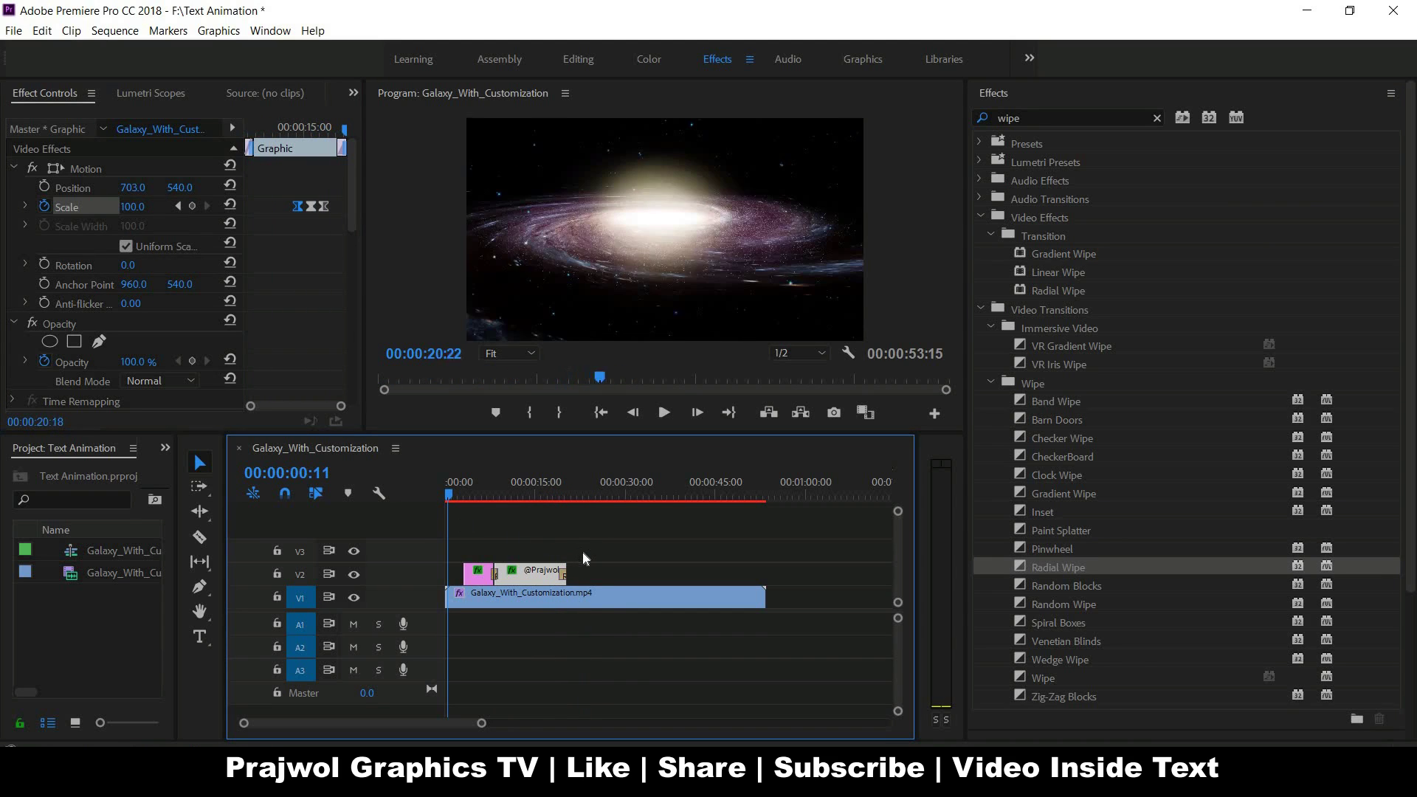
left_click_drag(582, 558, 577, 552)
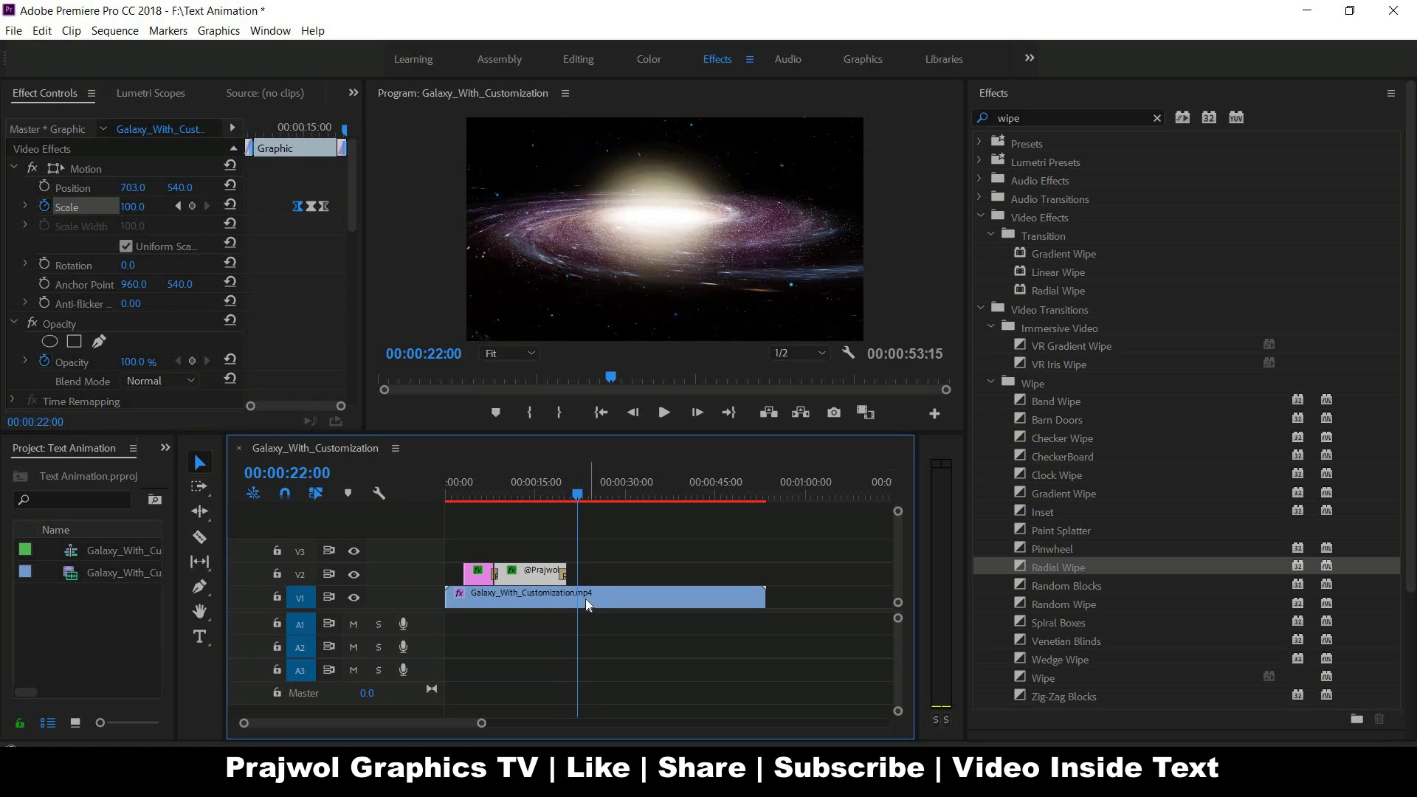
mouse_move(577, 499)
left_mouse_down()
mouse_move(545, 530)
mouse_move(565, 537)
left_mouse_up()
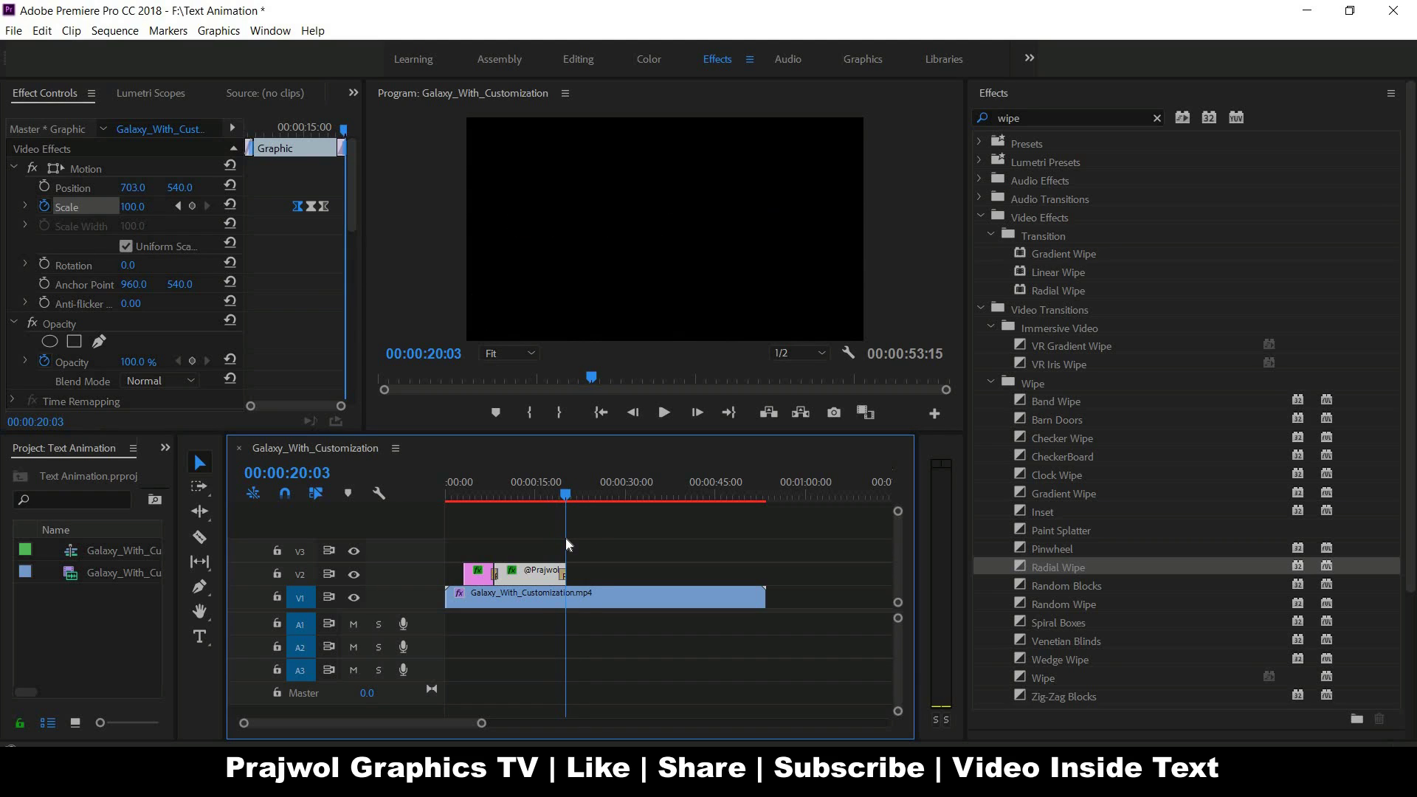
Cut and delete the galaxy footage at the playhead, then undo both the deletion and cut.
left_click(582, 596)
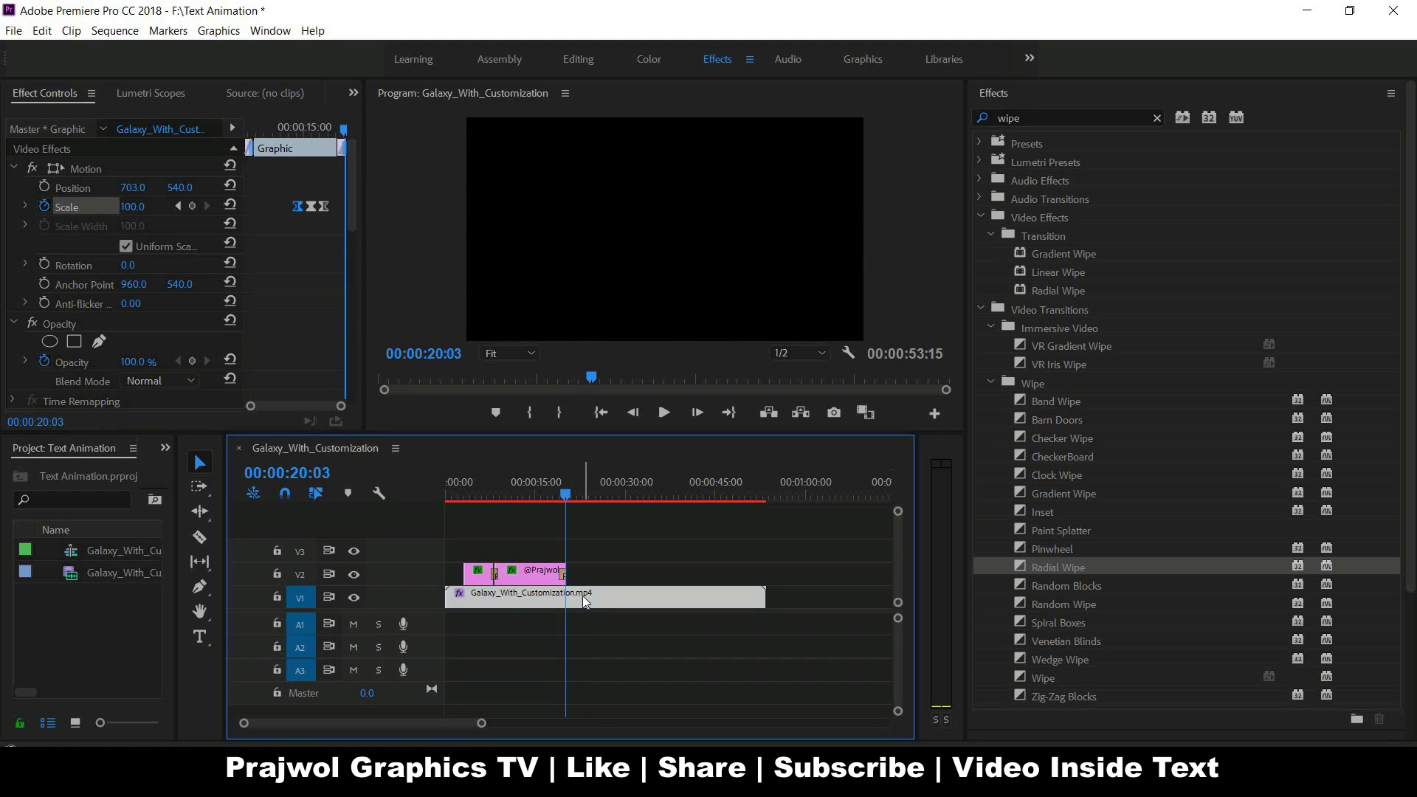
left_click(542, 574, "shift")
key("ctrl+k")
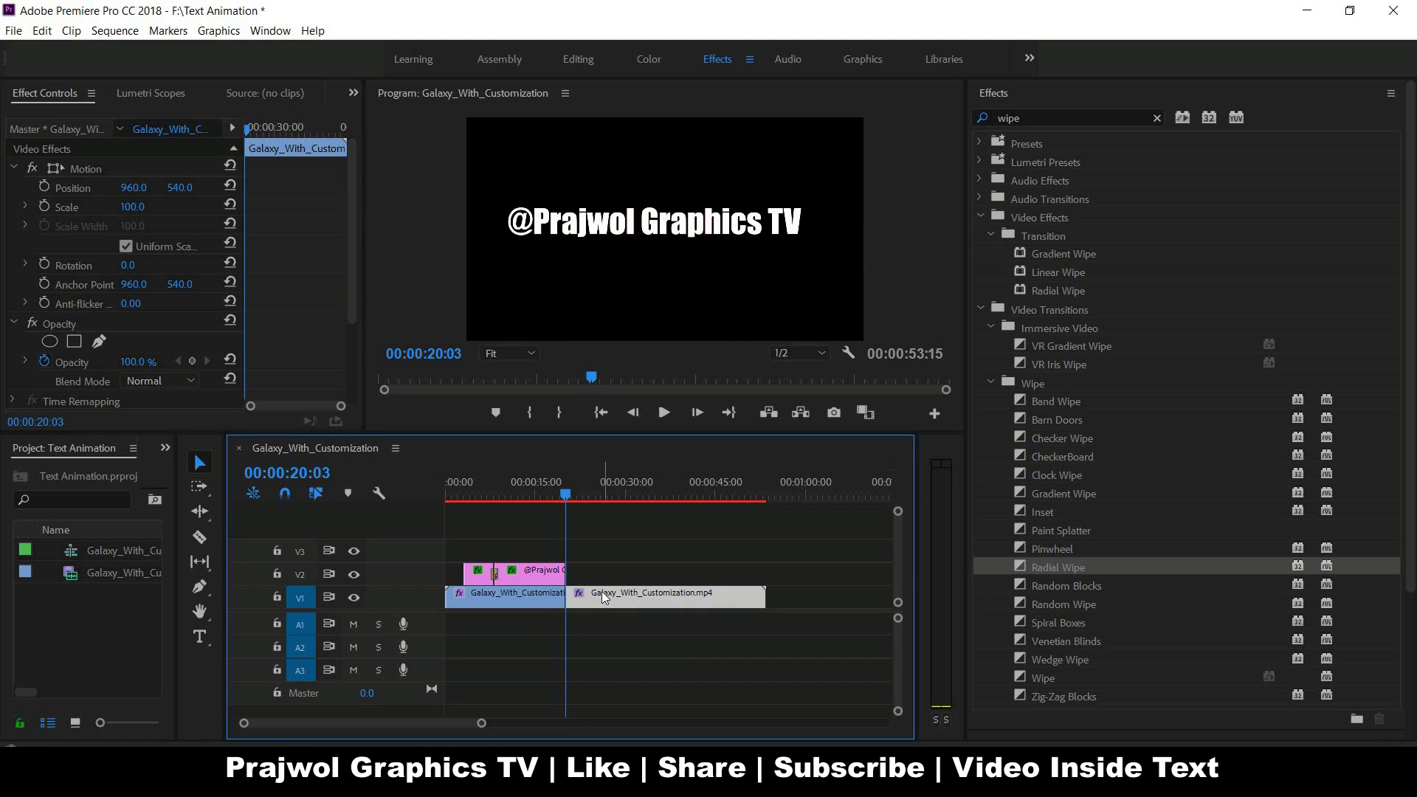
key("Delete")
left_click_drag(572, 498, 558, 505)
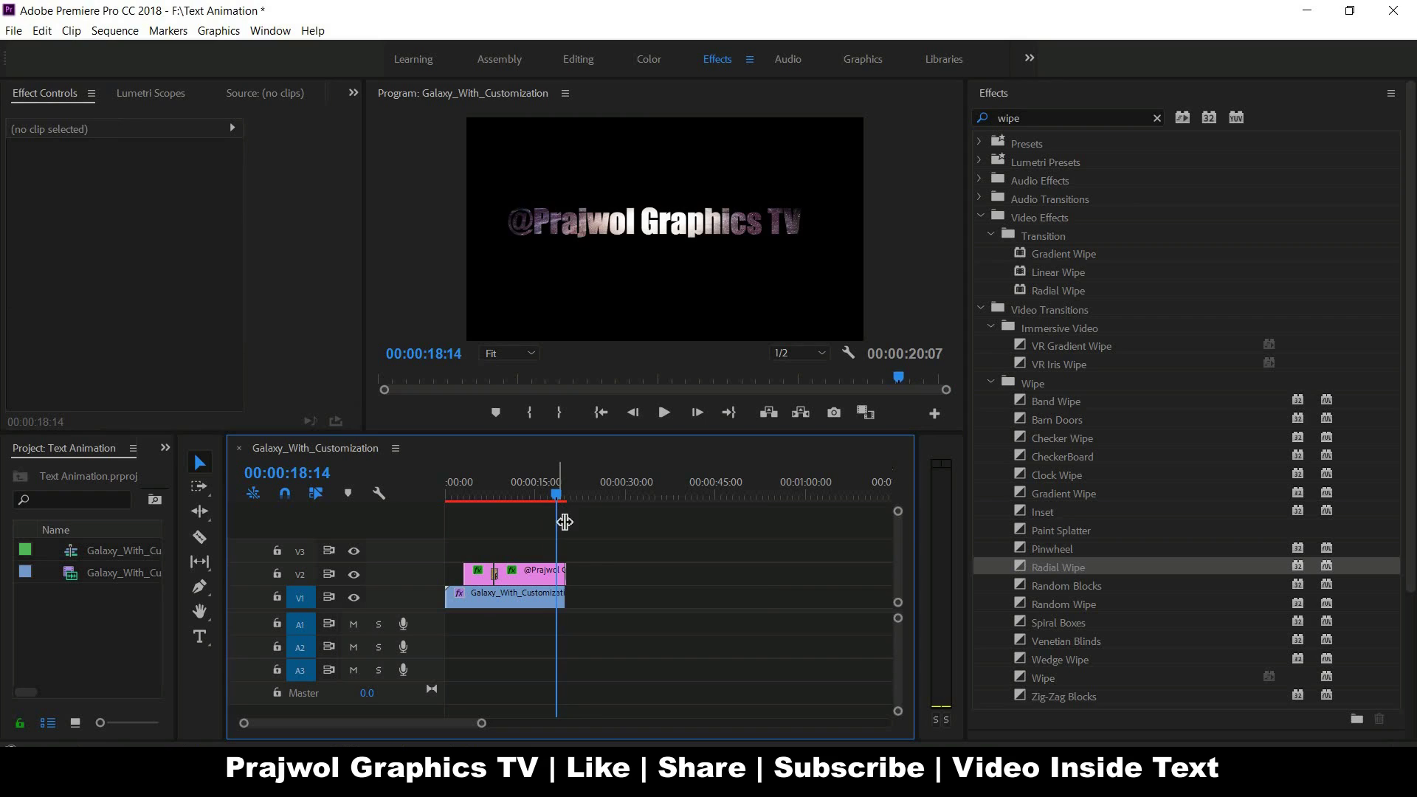
key("ctrl+z")
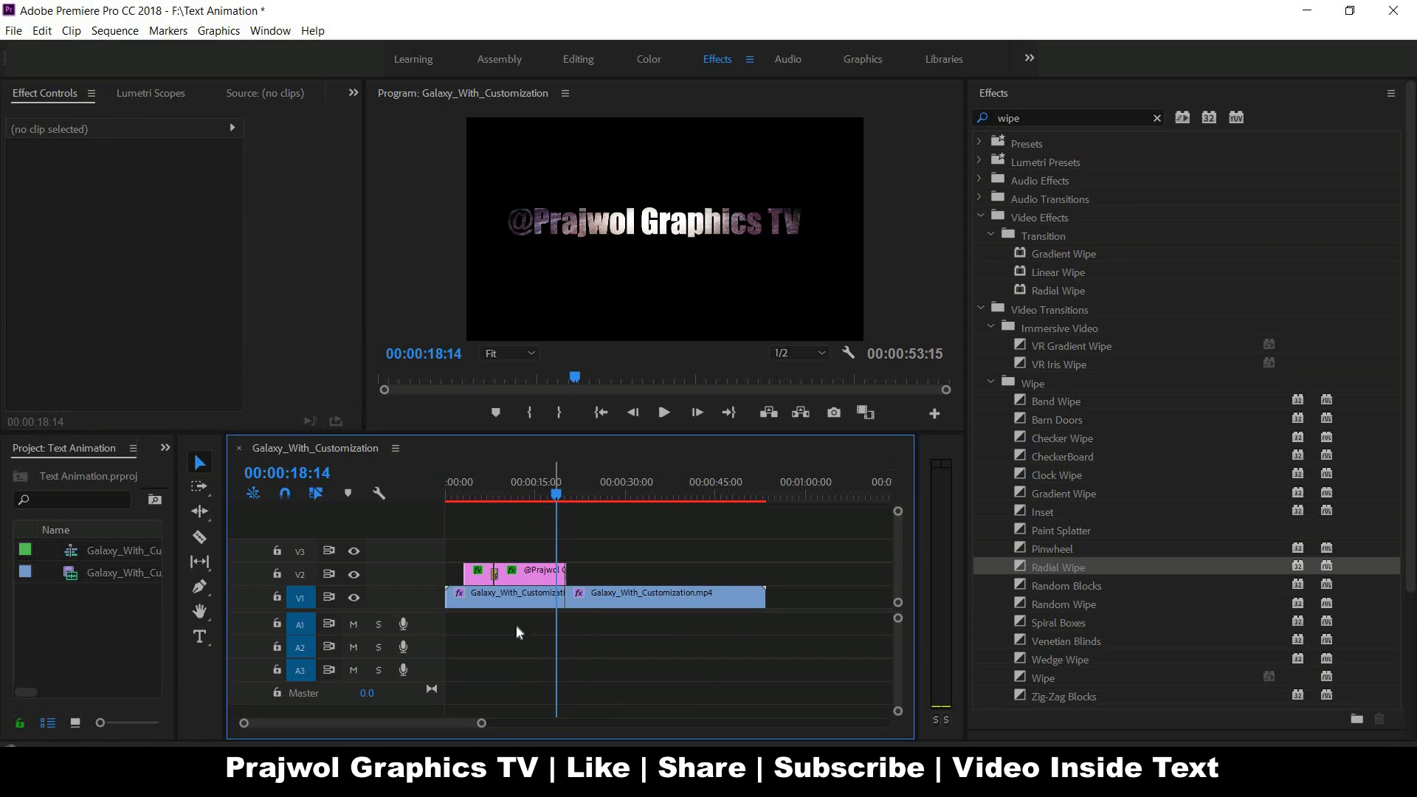
scroll(472, 722, "up", 4)
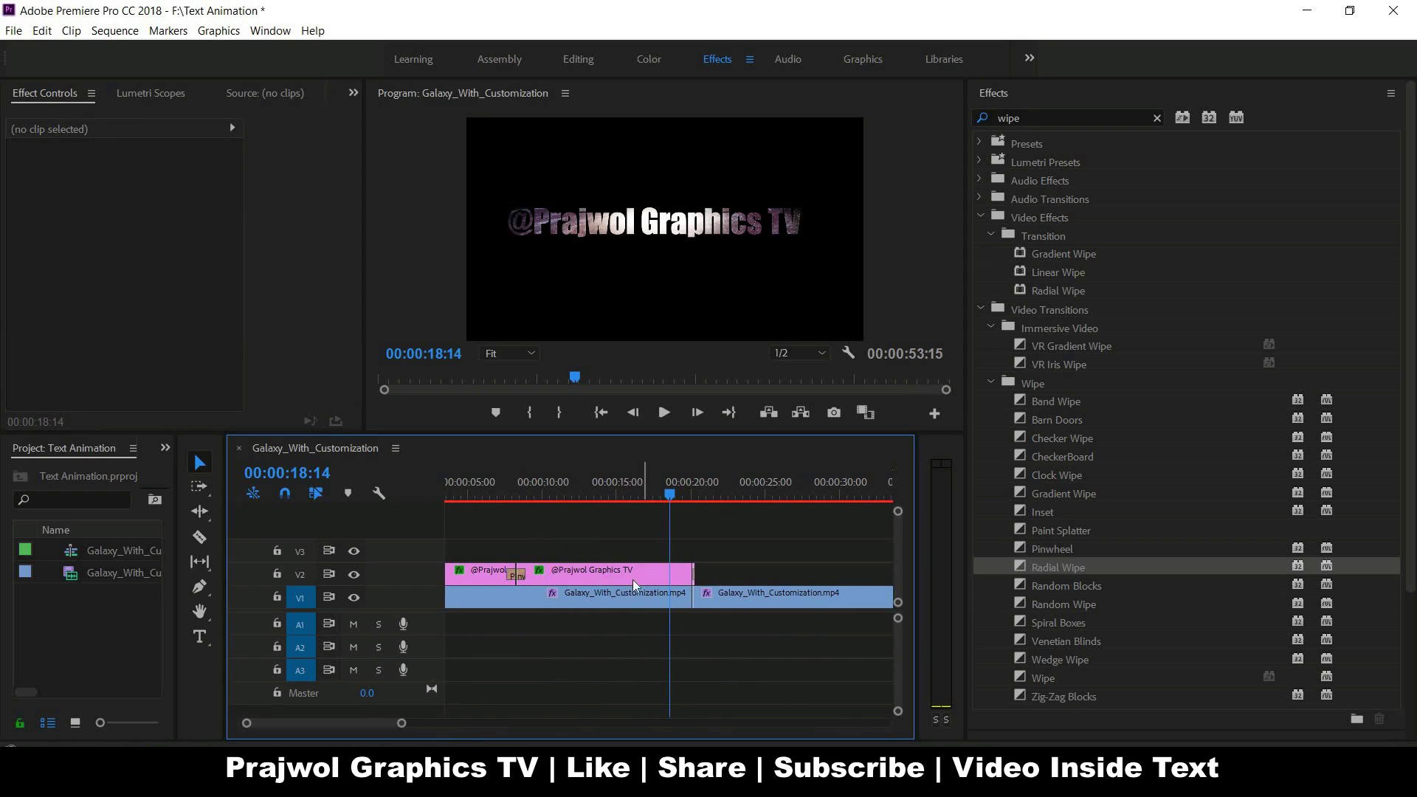
key("ctrl+z")
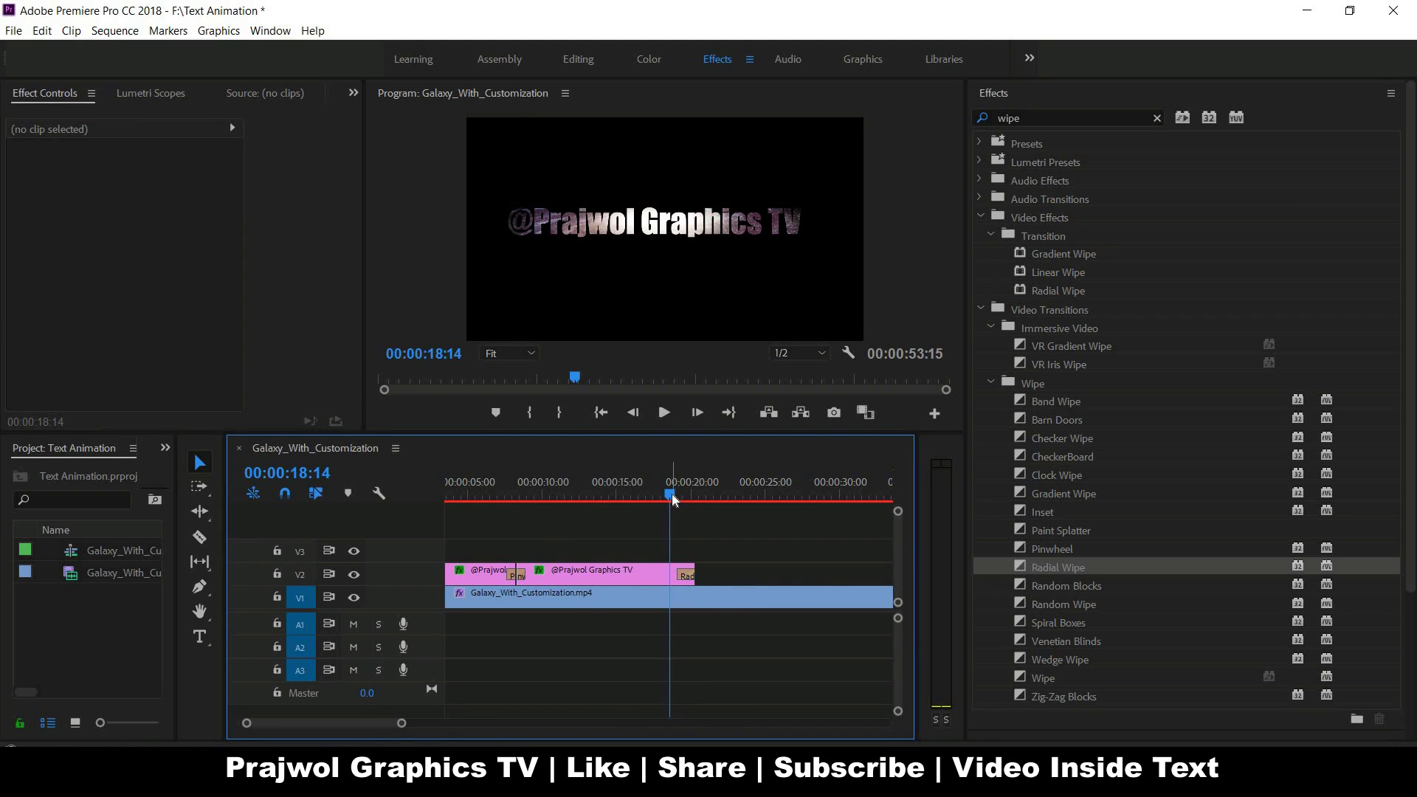
Delete the V1 galaxy footage past the text clip's end at 00:00:20:07 and preview it.
left_click_drag(671, 513, 697, 502)
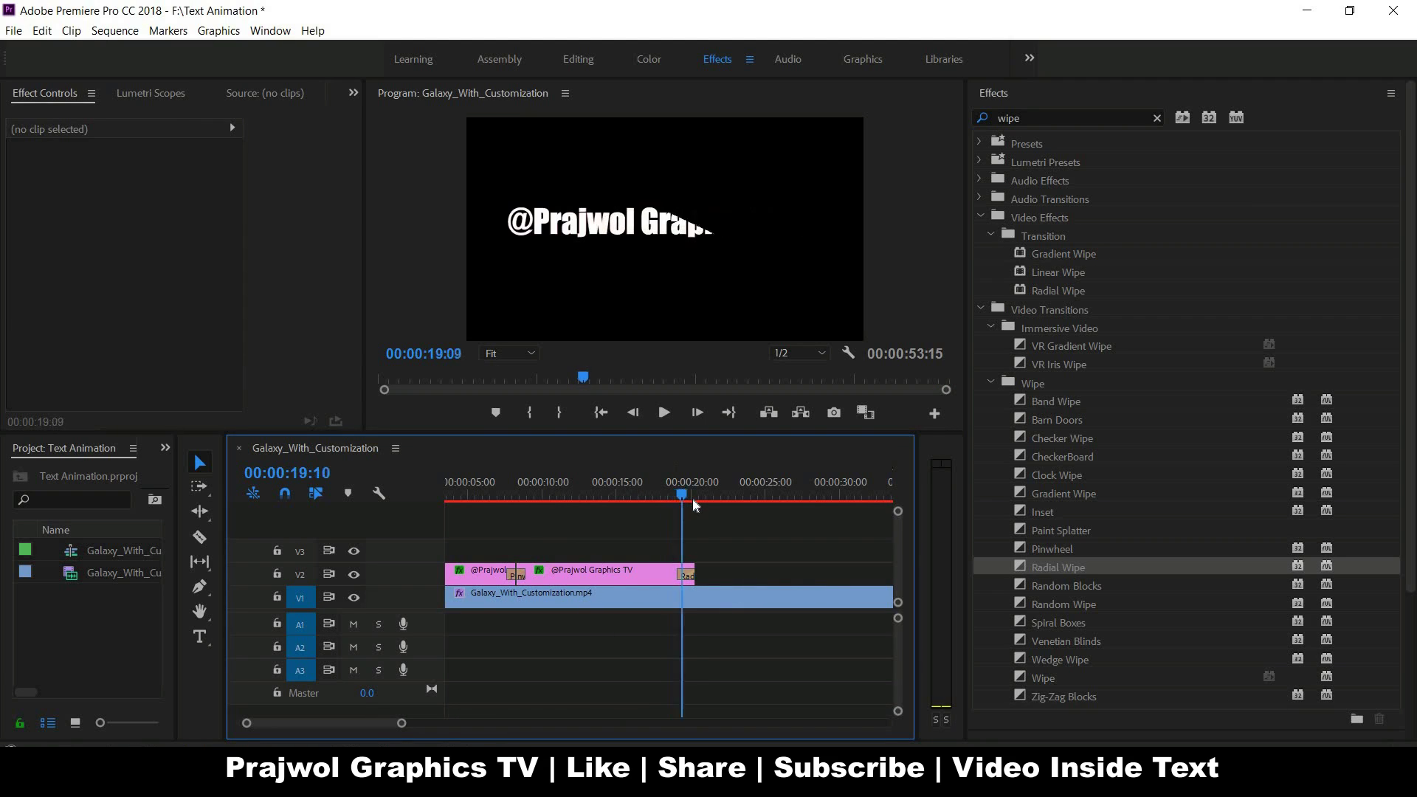
left_click(710, 599)
left_click(710, 599)
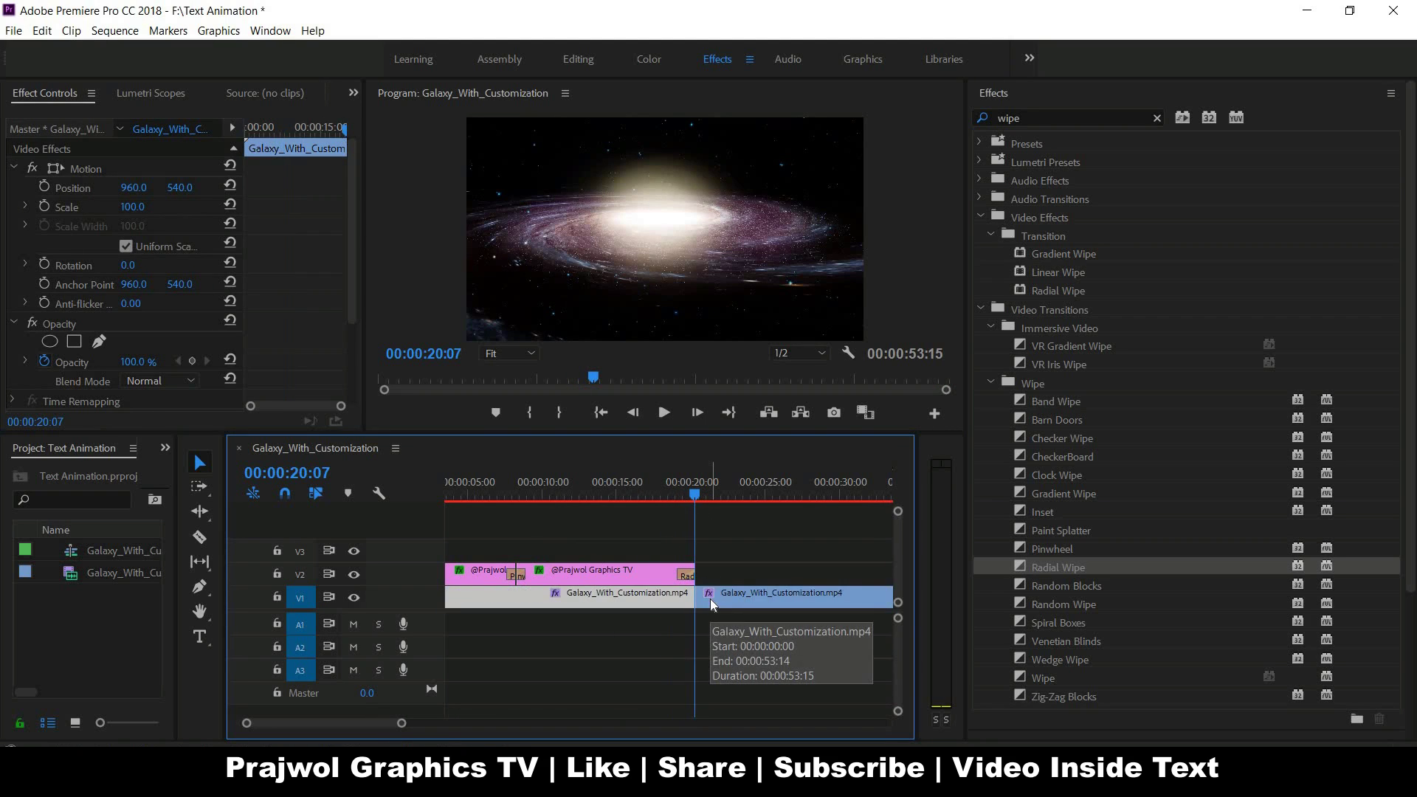
key("Delete")
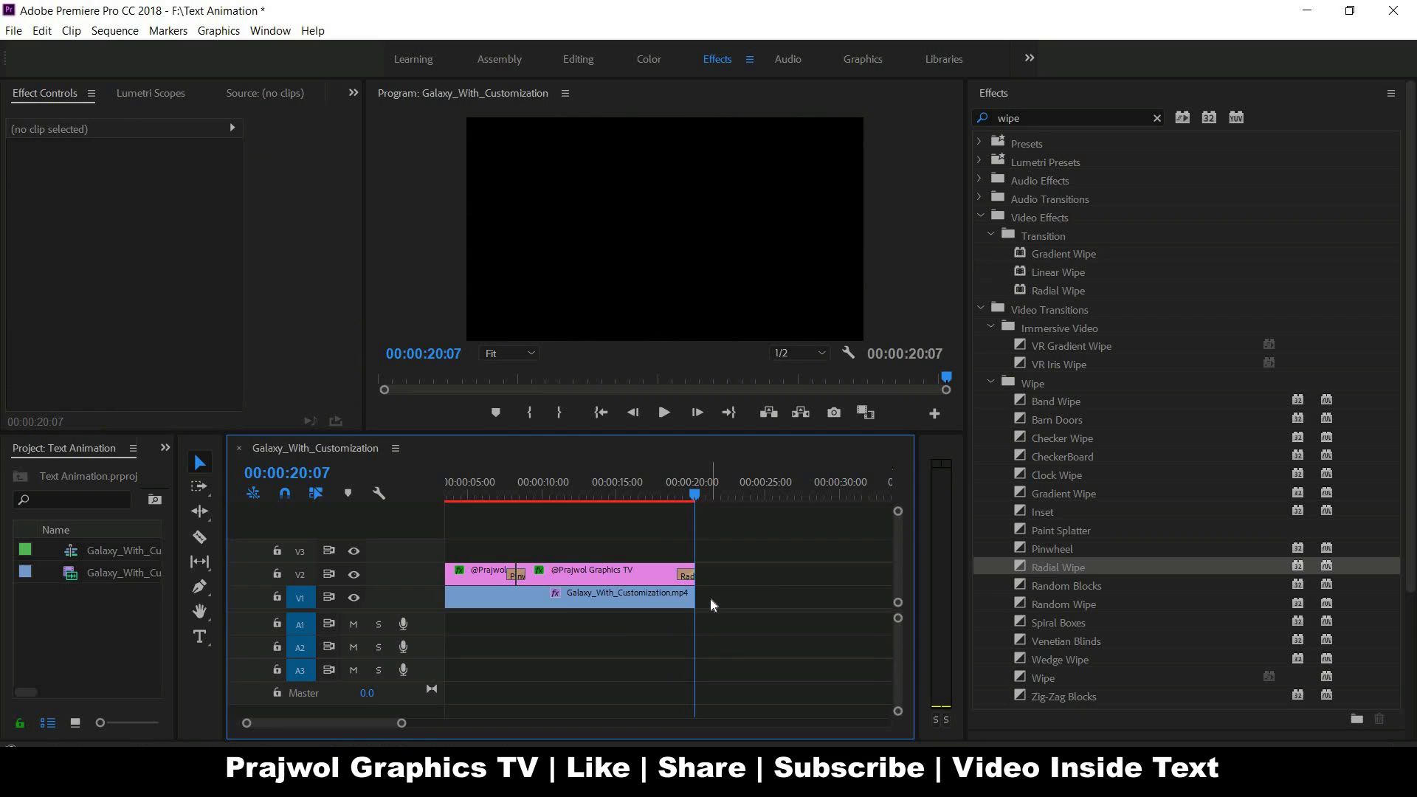
left_click_drag(688, 494, 692, 499)
Mark the whole sequence as the range with X and play it from the start.
key("x")
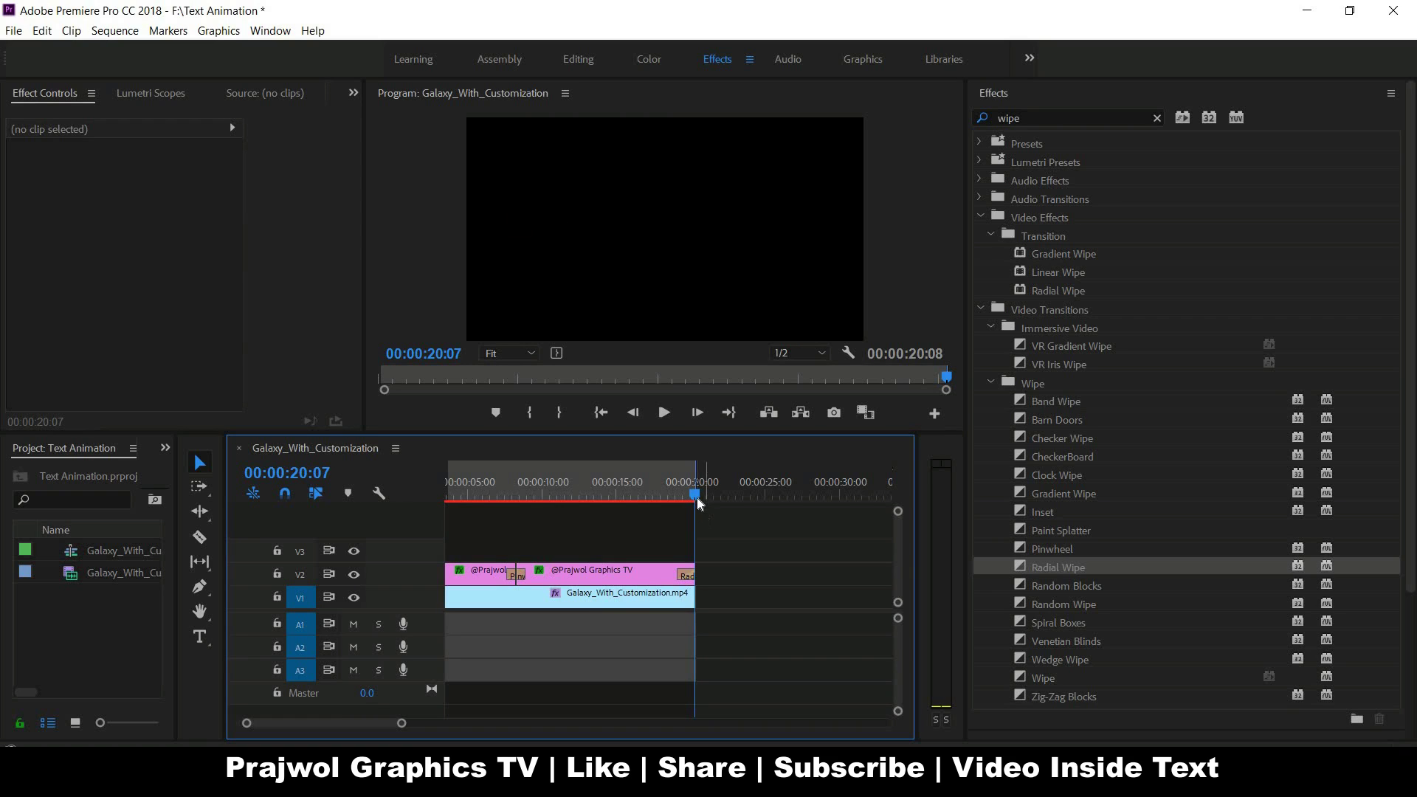
left_click_drag(695, 497, 277, 443)
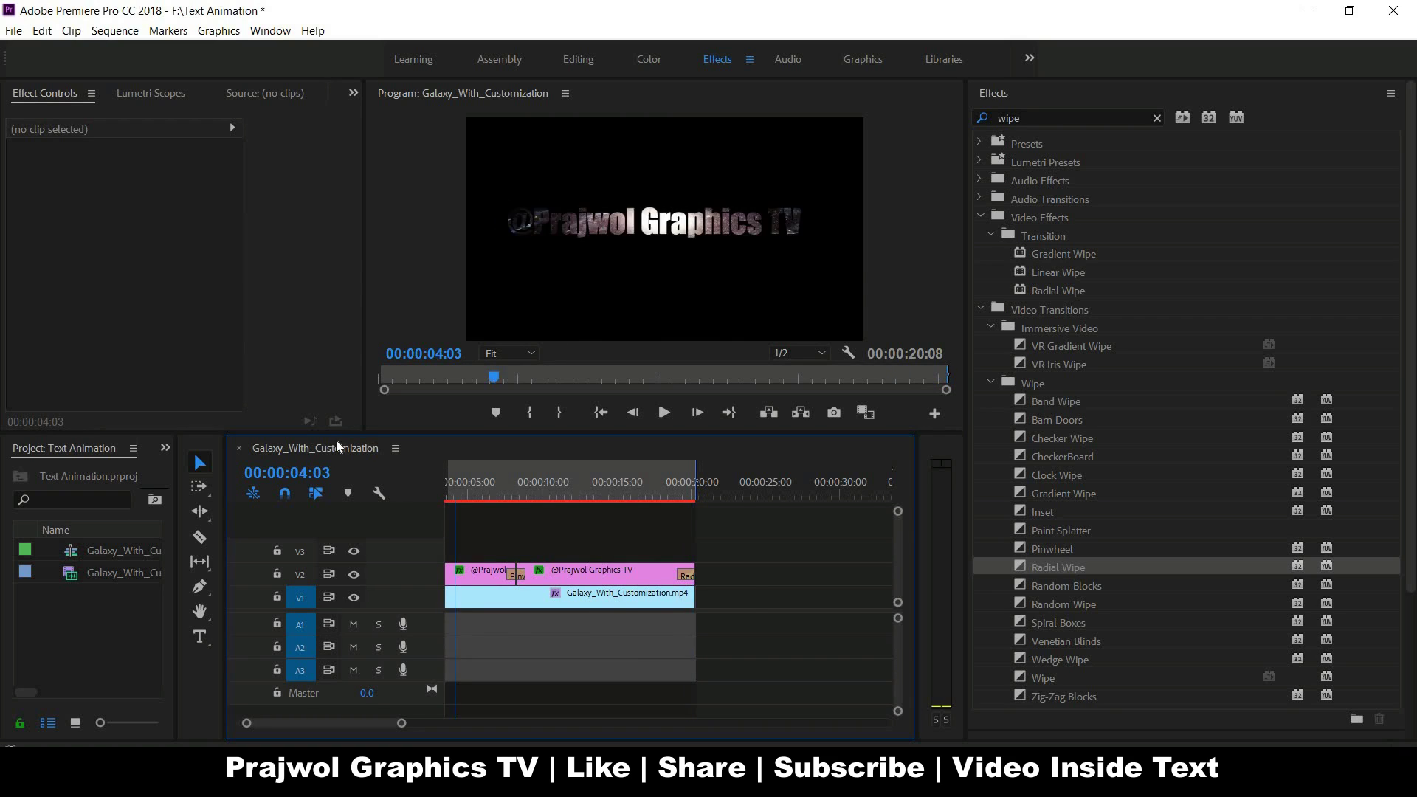
key("space")
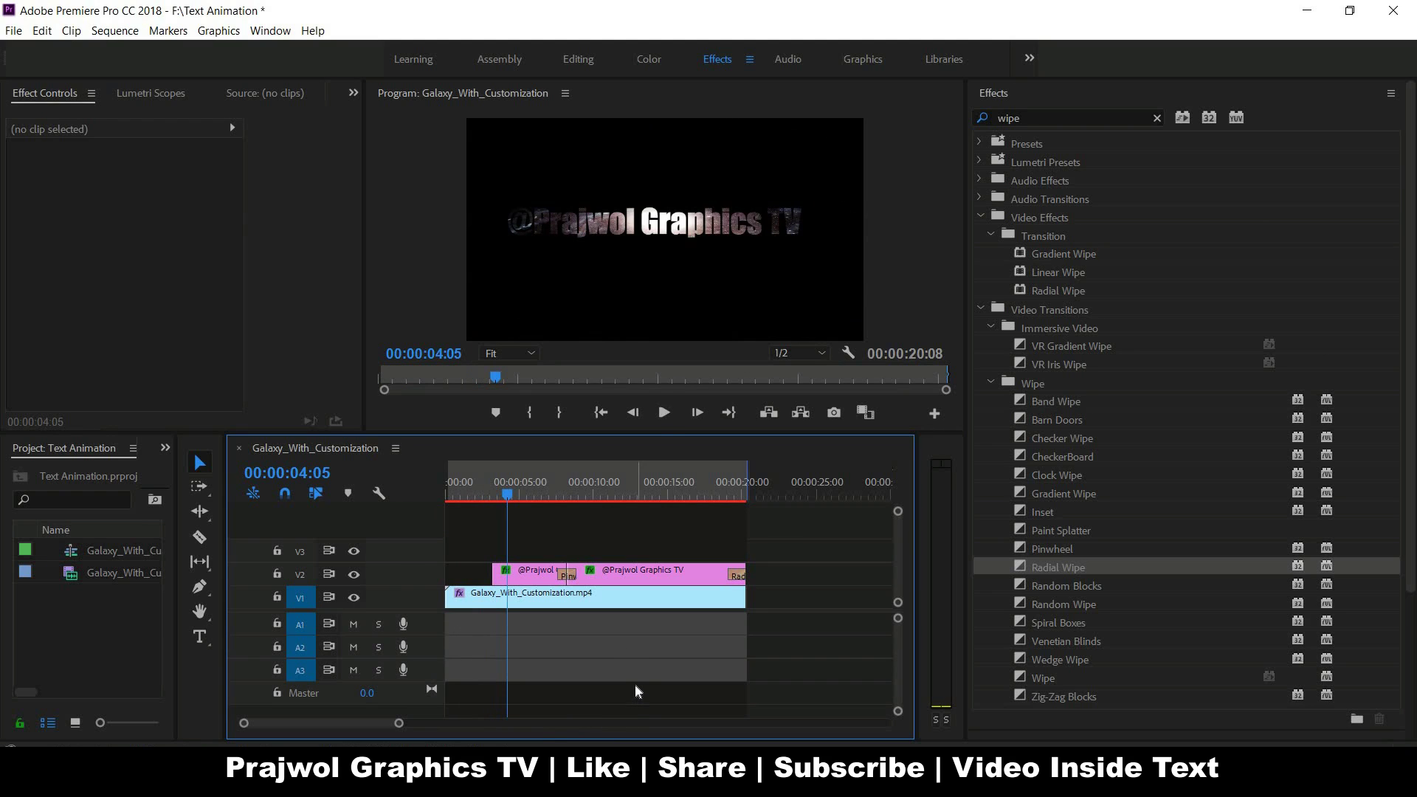
Render previews for the marked 00:00:20:08 sequence range with Enter.
key("Return")
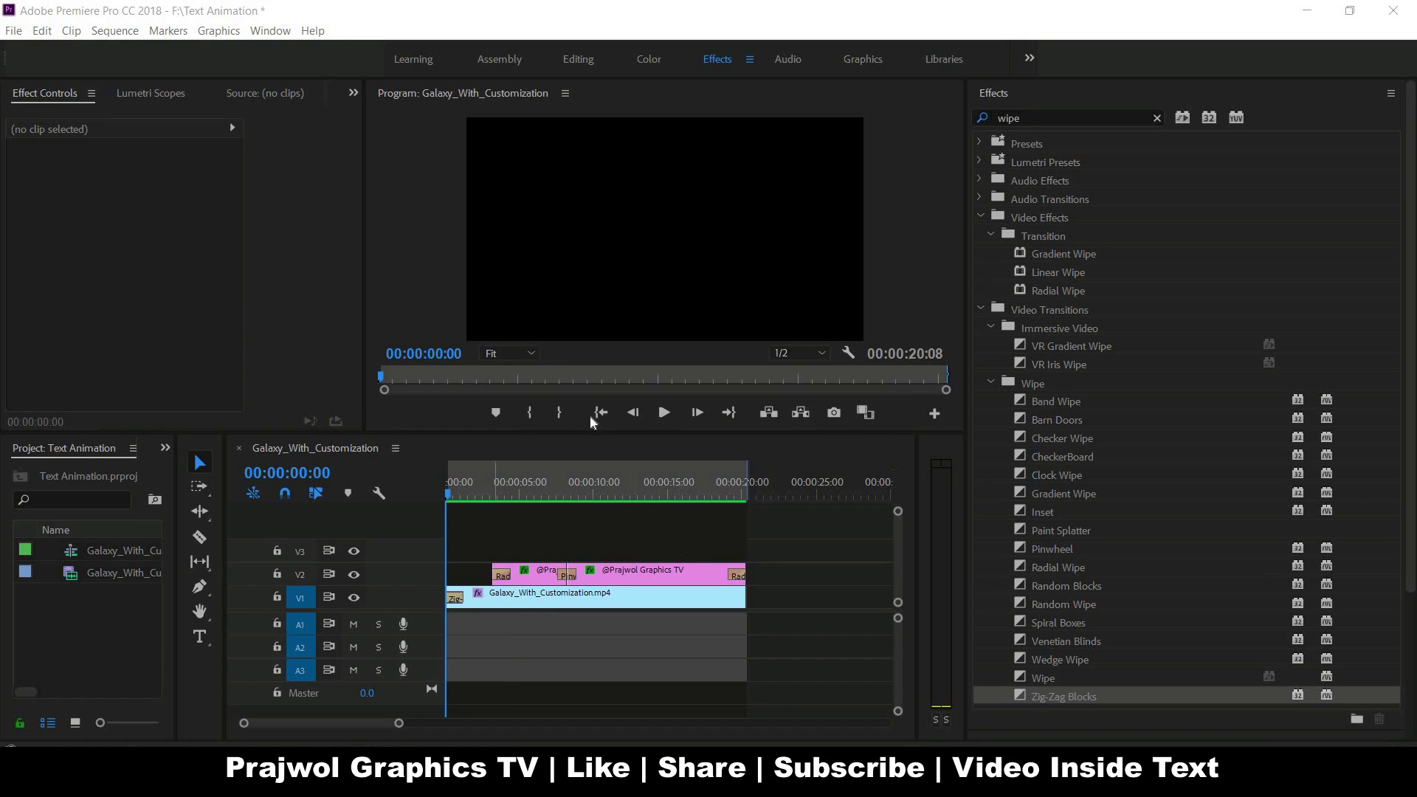
Play the rendered sequence through 00:00:20:07, then replay it from the beginning.
left_click(663, 413)
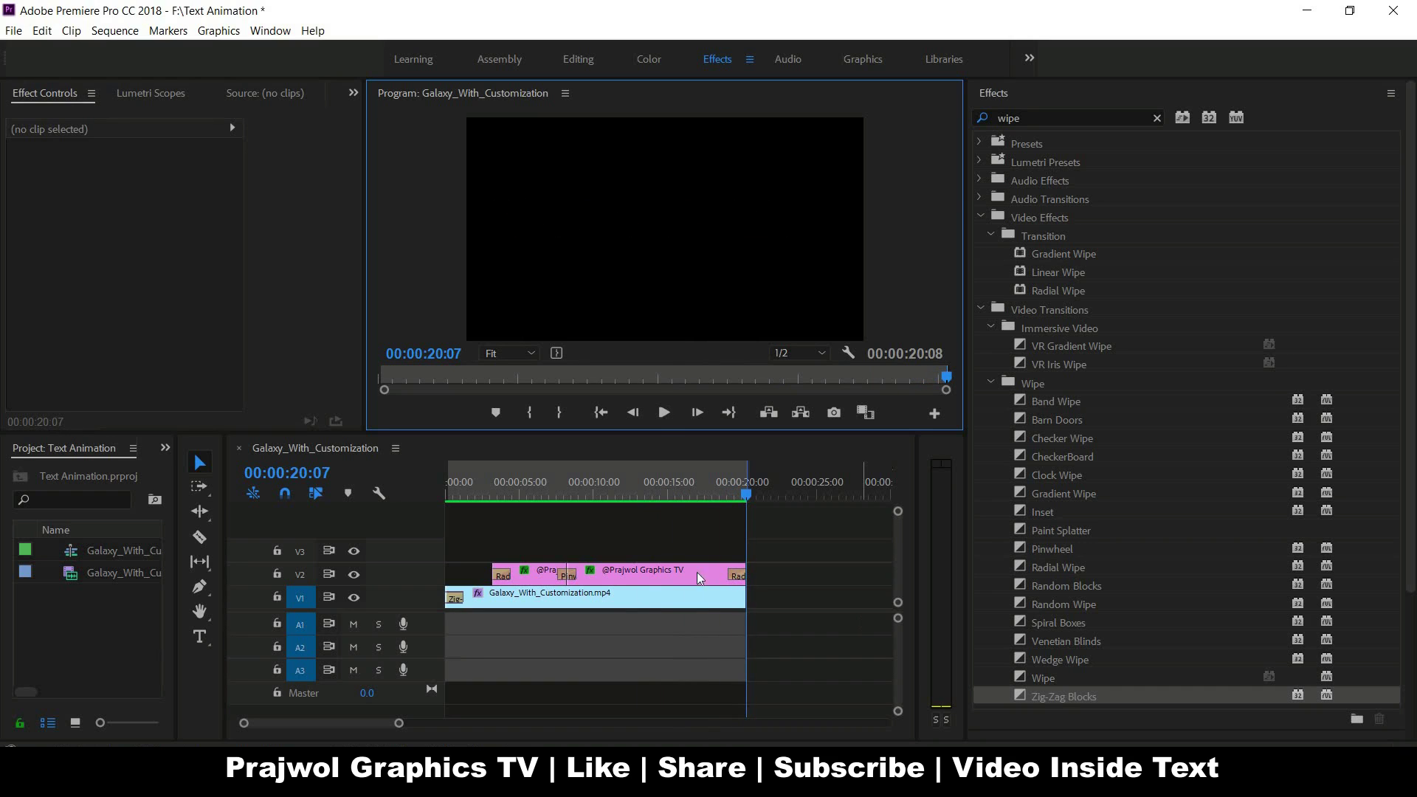
left_click_drag(692, 505, 448, 493)
key("space")
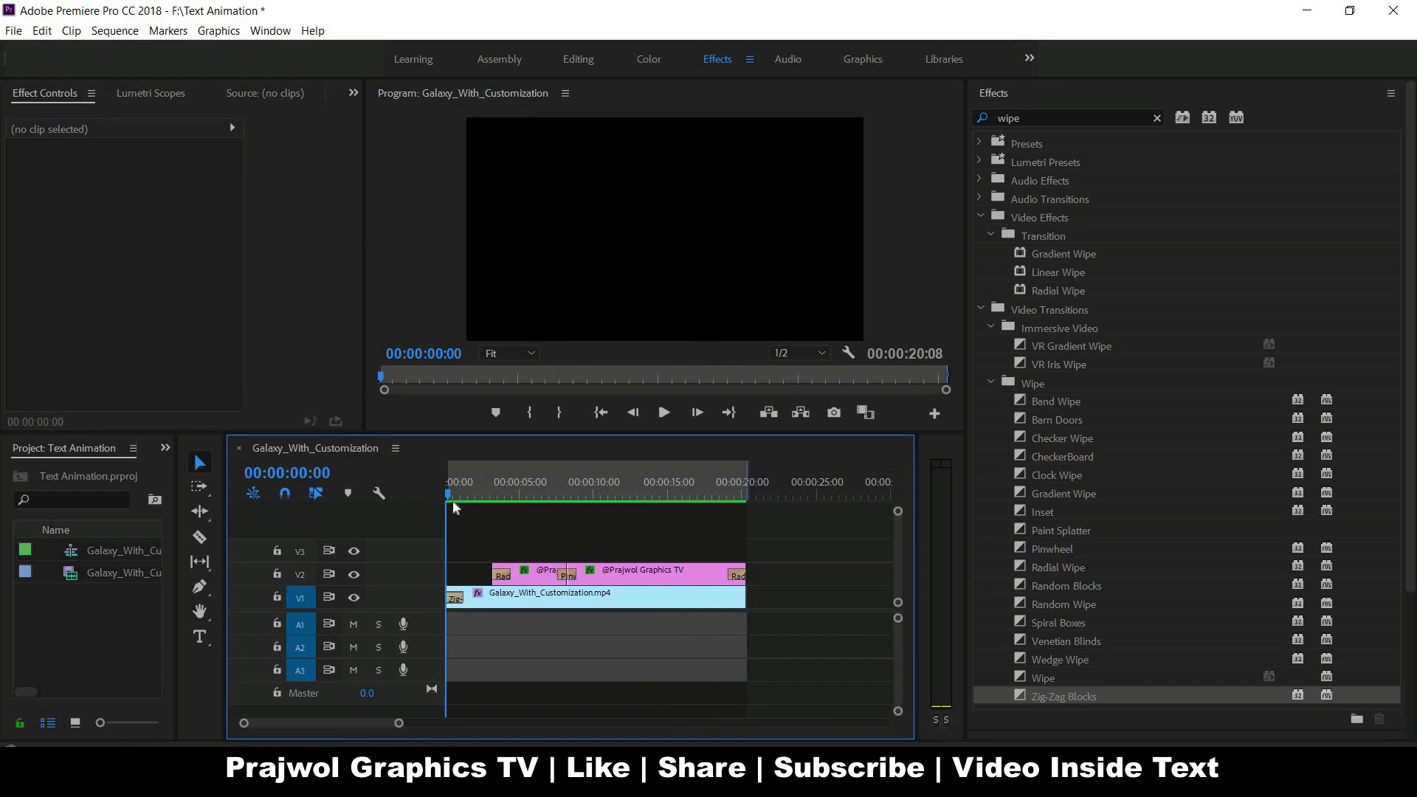